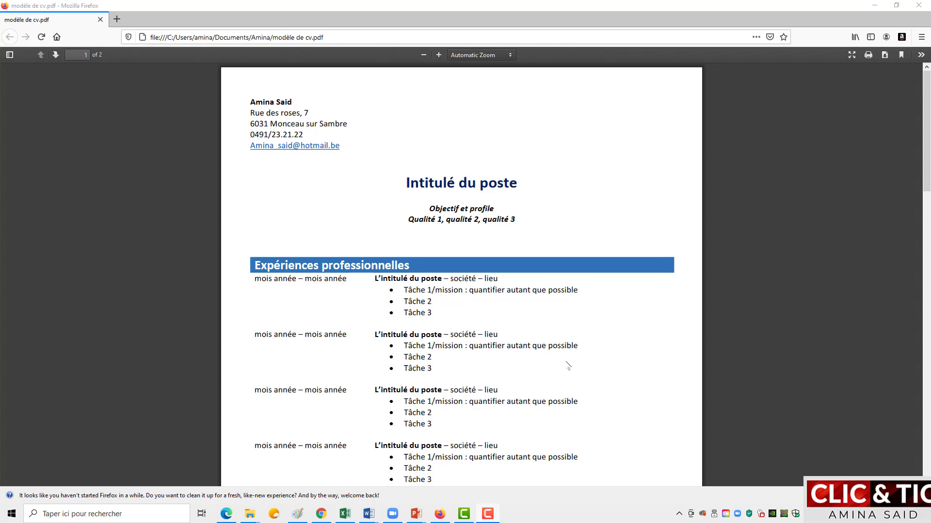
Examine the layout and sections of the CV template modèle de cv.pdf, from the contact details down to the interests.
{"action": "scroll", "coordinate": [568, 366], "scroll_direction": "down", "scroll_amount": 2}
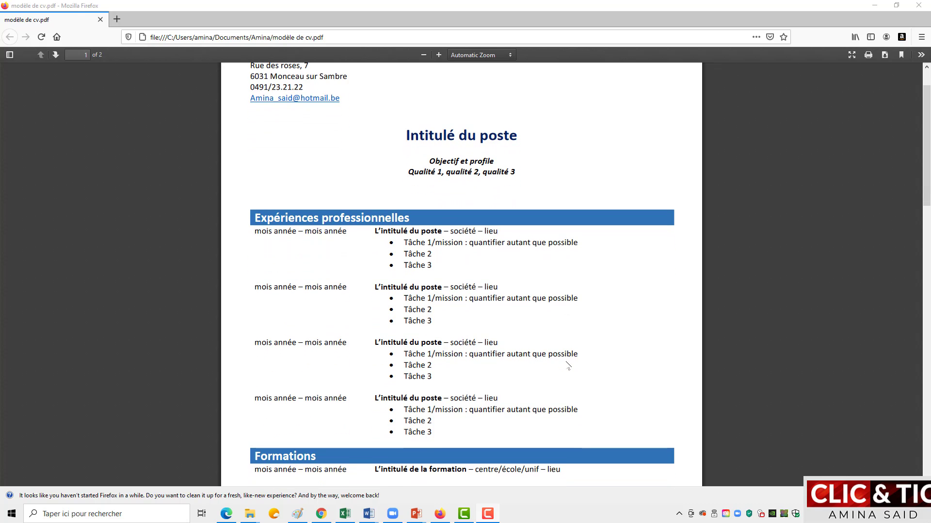
{"action": "scroll", "coordinate": [568, 366], "scroll_direction": "down", "scroll_amount": 2}
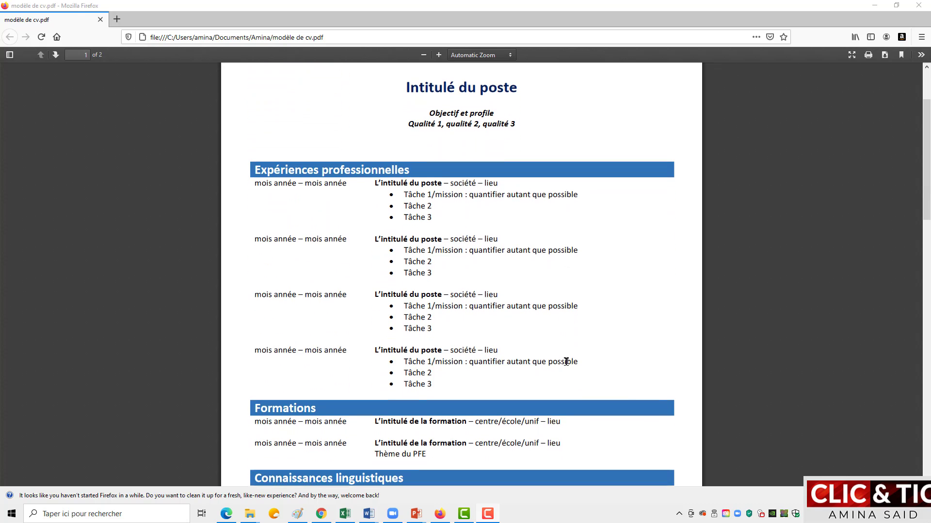
{"action": "scroll", "coordinate": [568, 366], "scroll_direction": "down", "scroll_amount": 2}
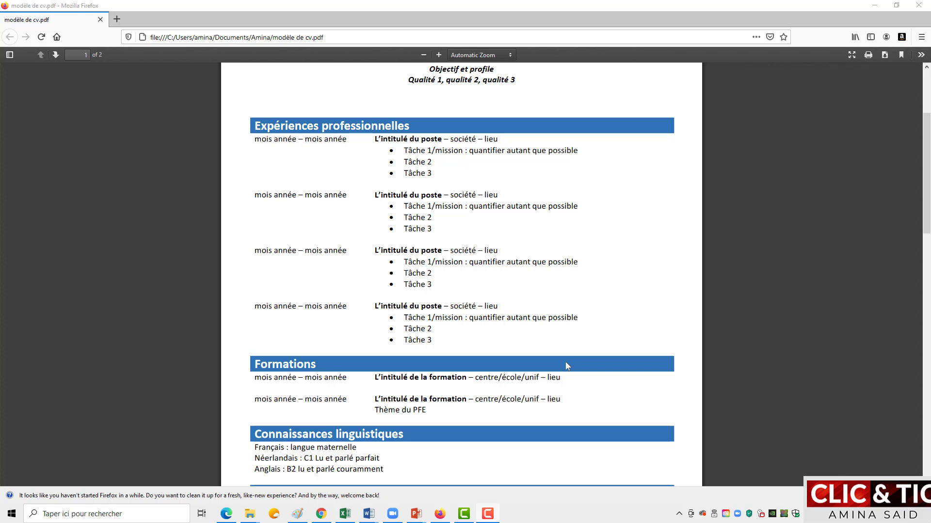
{"action": "scroll", "coordinate": [566, 362], "scroll_direction": "down", "scroll_amount": 6}
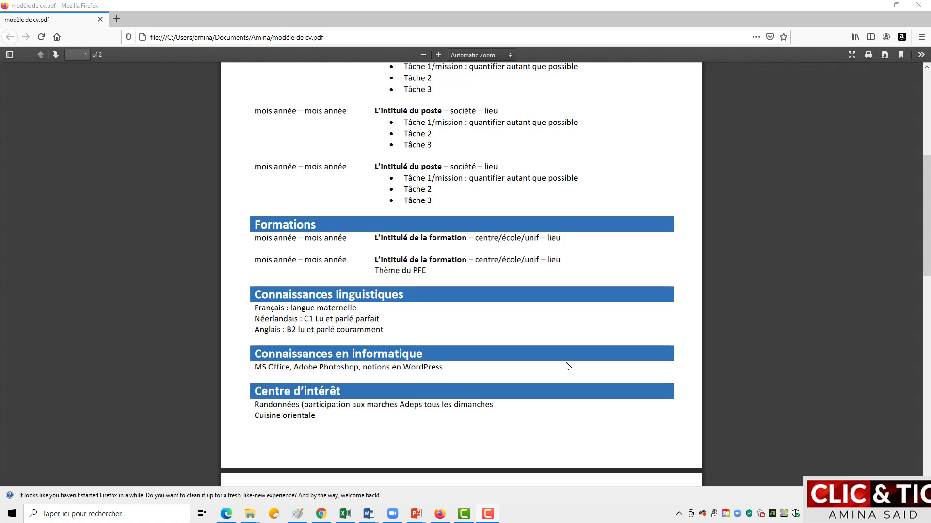
{"action": "scroll", "coordinate": [567, 362], "scroll_direction": "up", "scroll_amount": 6}
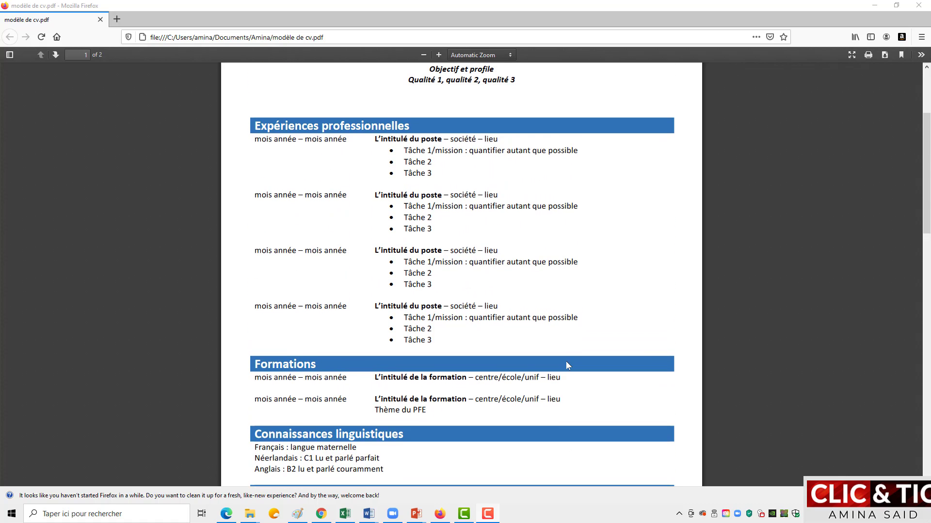
{"action": "scroll", "coordinate": [568, 366], "scroll_direction": "up", "scroll_amount": 6}
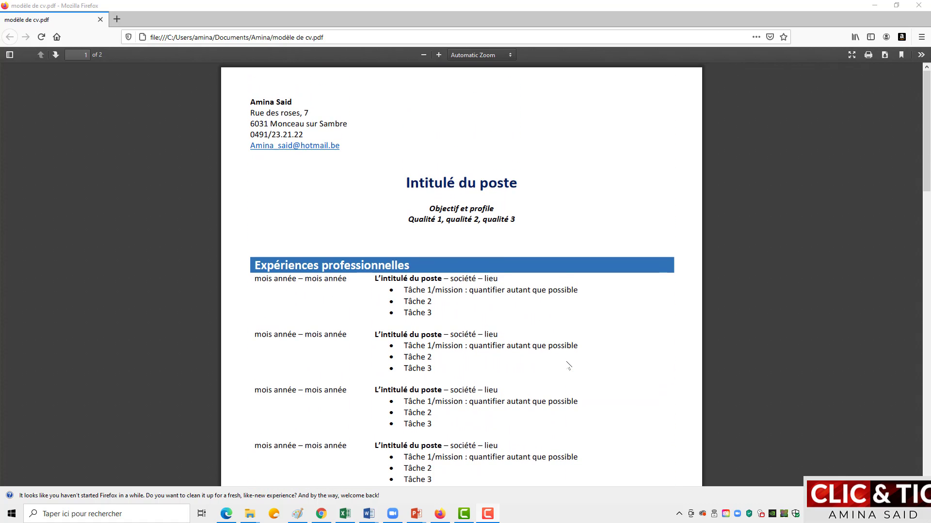
{"action": "scroll", "coordinate": [568, 365], "scroll_direction": "down", "scroll_amount": 2}
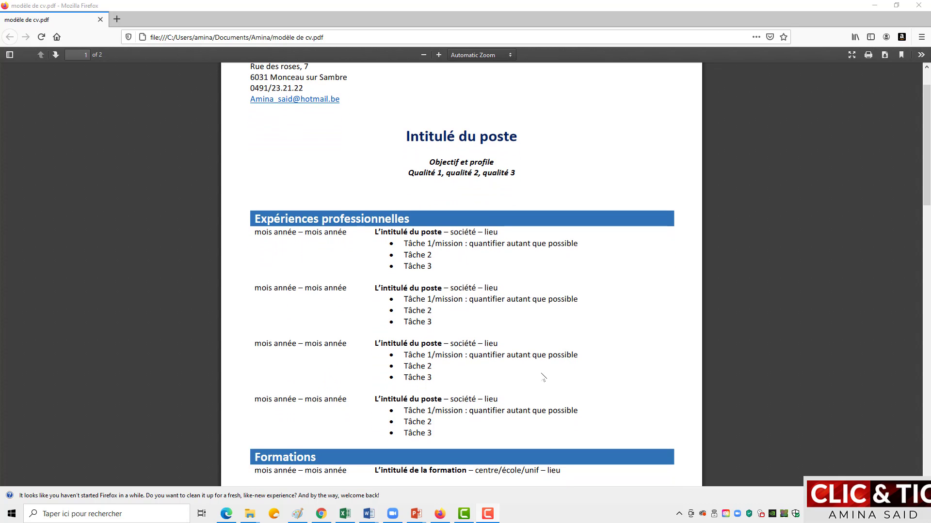
{"action": "scroll", "coordinate": [544, 376], "scroll_direction": "down", "scroll_amount": 2}
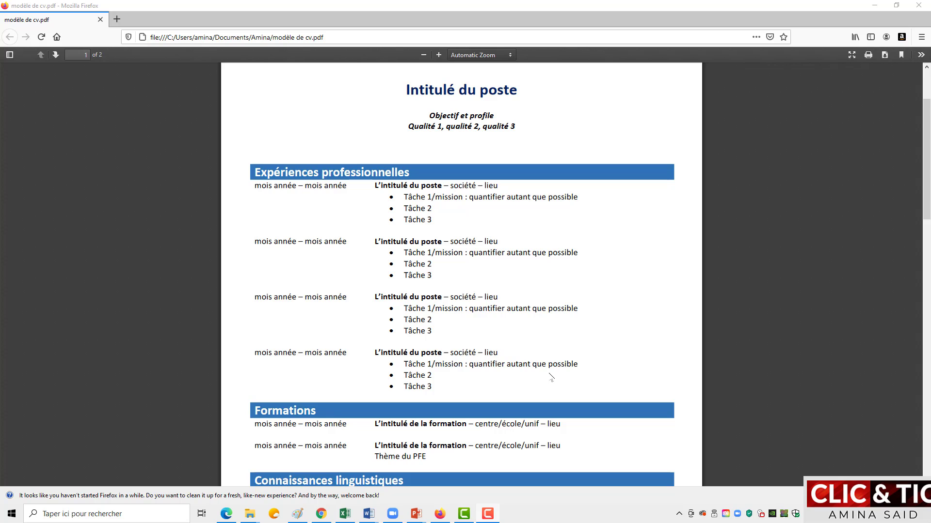
{"action": "scroll", "coordinate": [549, 383], "scroll_direction": "down", "scroll_amount": 6}
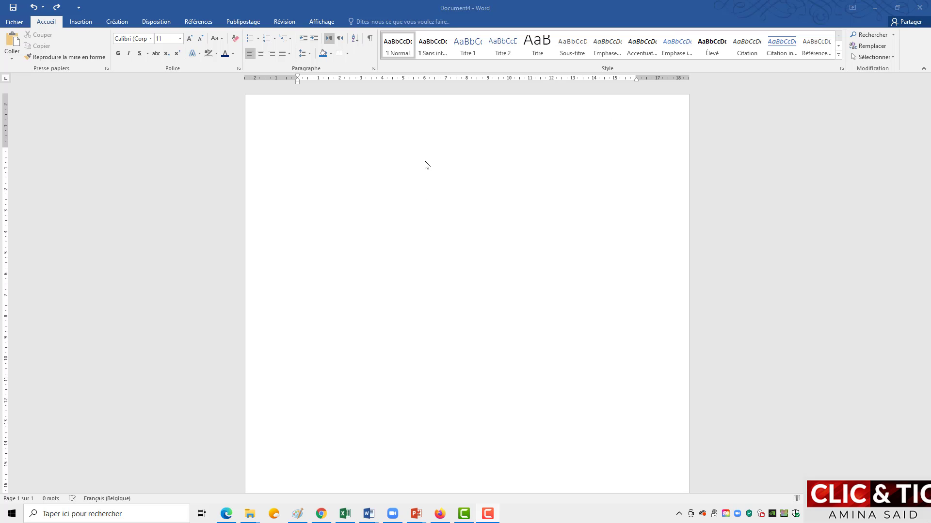
In the blank Word document, redo the undone typing to restore the contact details, job title and profile lines.
{"action": "left_click", "coordinate": [59, 9]}
{"action": "left_click", "coordinate": [59, 8]}
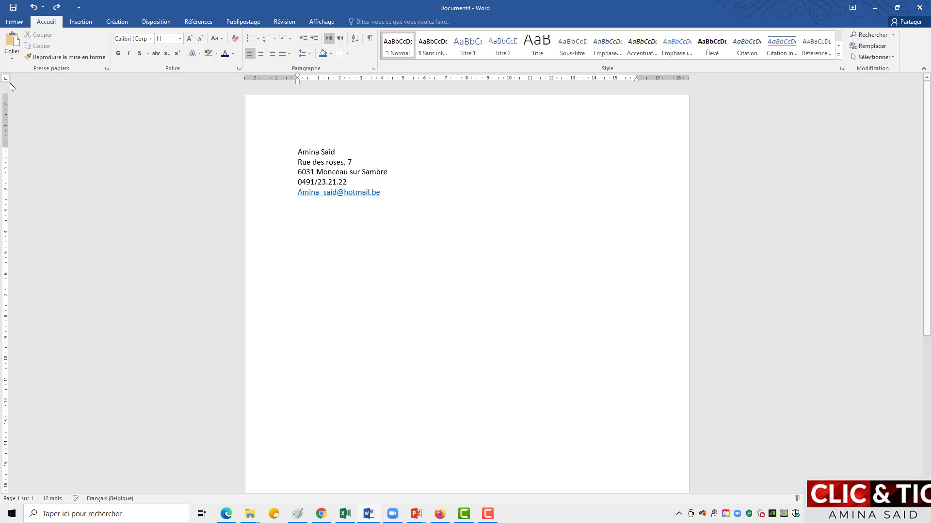
{"action": "left_click", "coordinate": [60, 7]}
{"action": "left_click", "coordinate": [59, 9]}
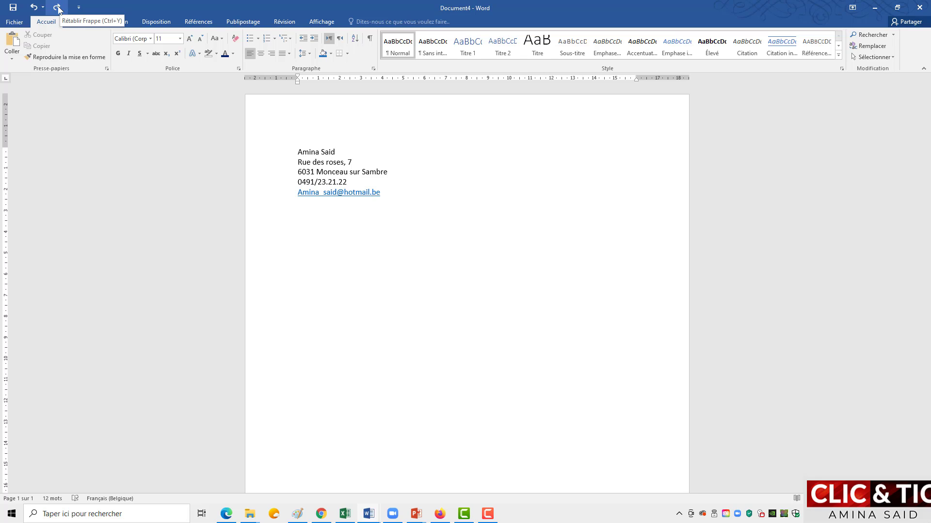
{"action": "left_click", "coordinate": [59, 8]}
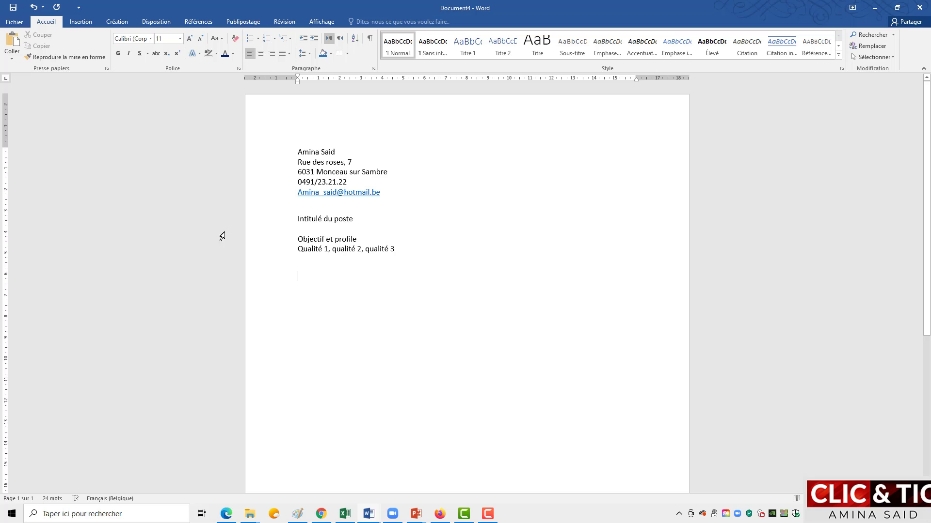
Insert a table of 2 columns and 8 rows below the profile lines.
{"action": "left_click", "coordinate": [81, 23]}
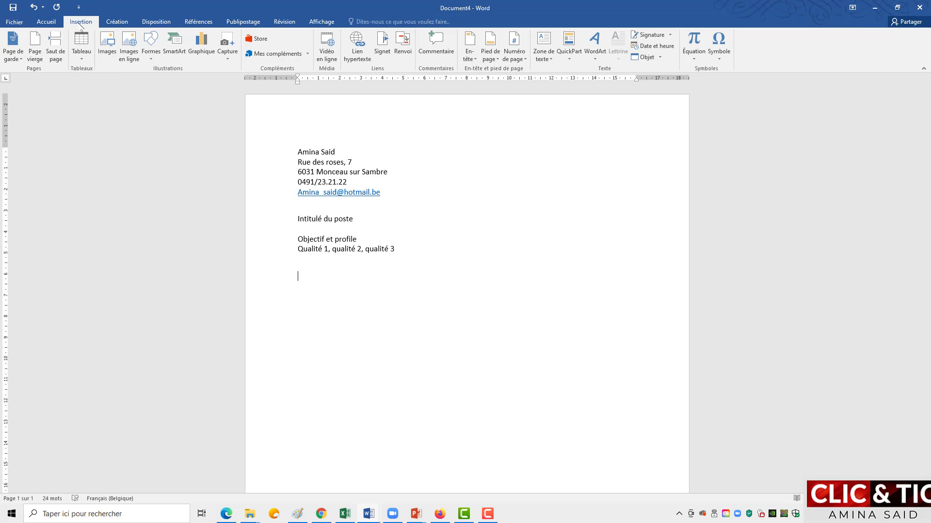
{"action": "left_click", "coordinate": [79, 53]}
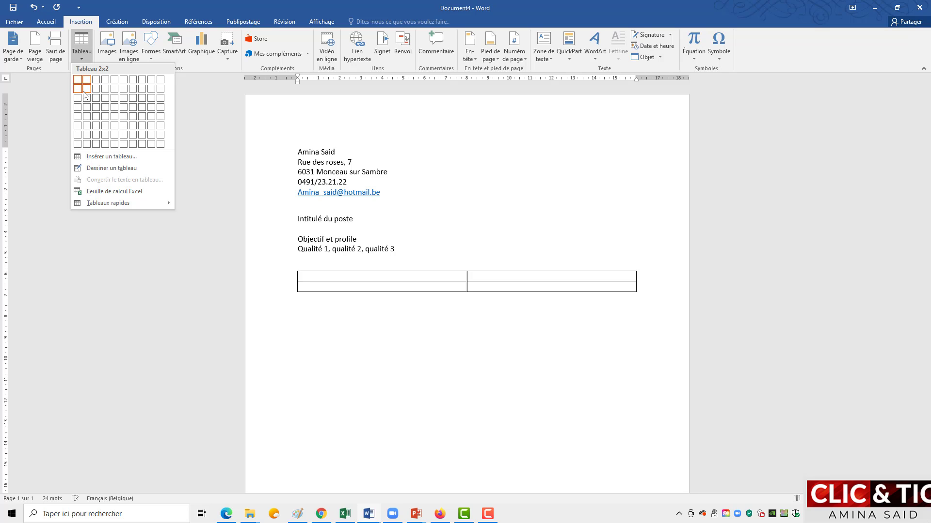
{"action": "left_click", "coordinate": [86, 145]}
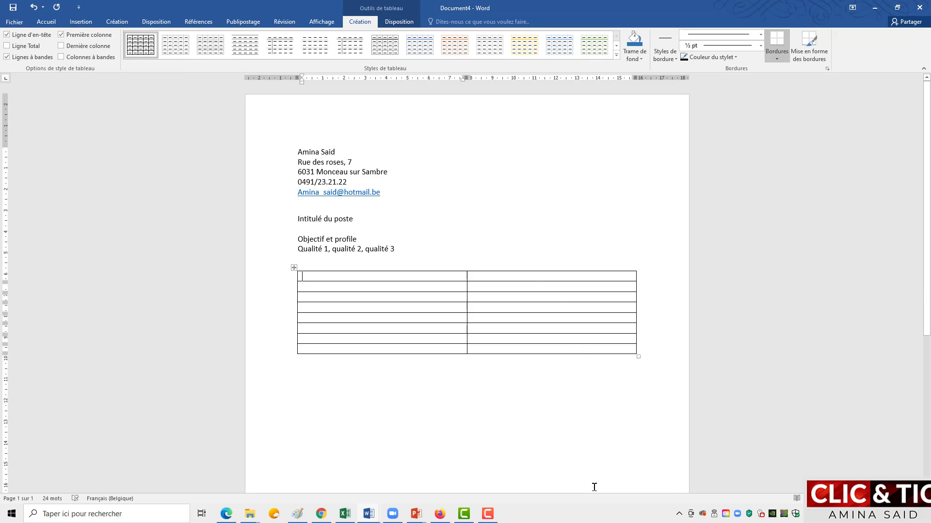
Consult the sections of modèle de cv.pdf in Firefox and, back in Word, narrow the table's first column to about 4.7 cm.
{"action": "left_click", "coordinate": [441, 514]}
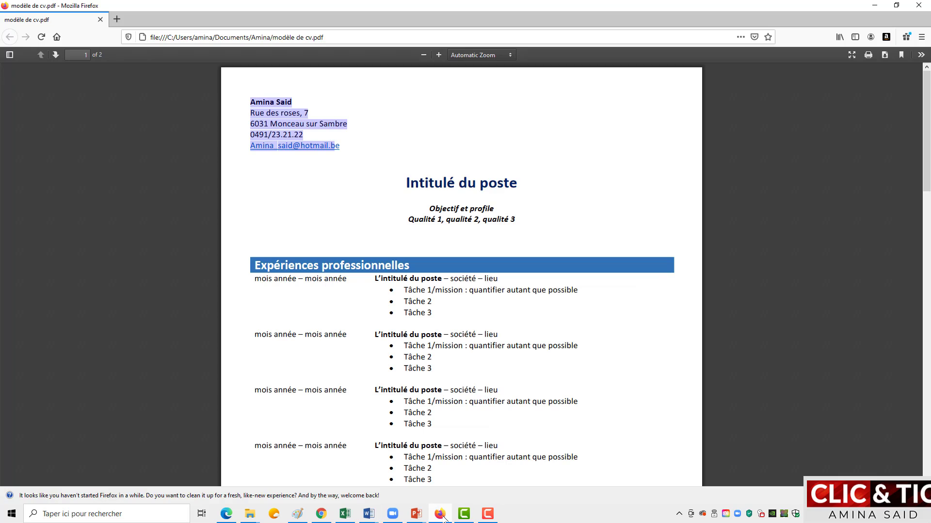
{"action": "scroll", "coordinate": [623, 338], "scroll_direction": "down", "scroll_amount": 3}
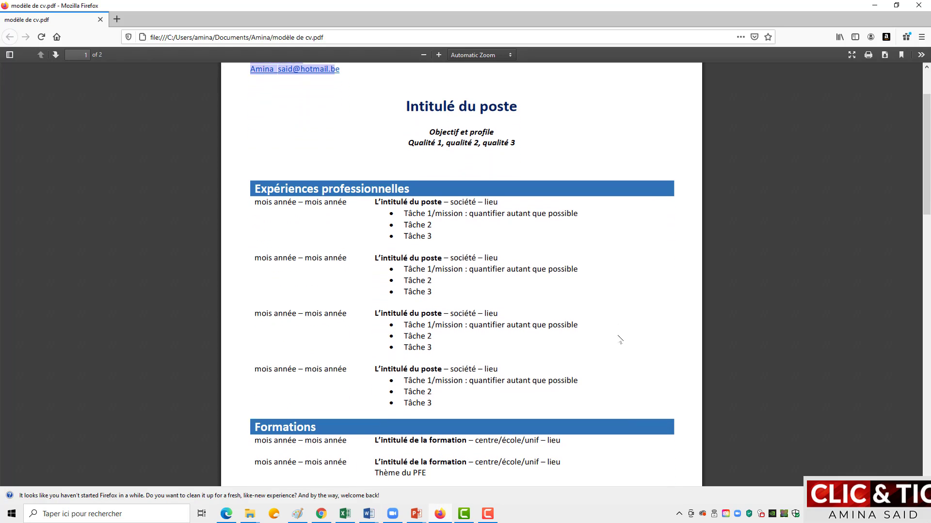
{"action": "scroll", "coordinate": [620, 339], "scroll_direction": "down", "scroll_amount": 3}
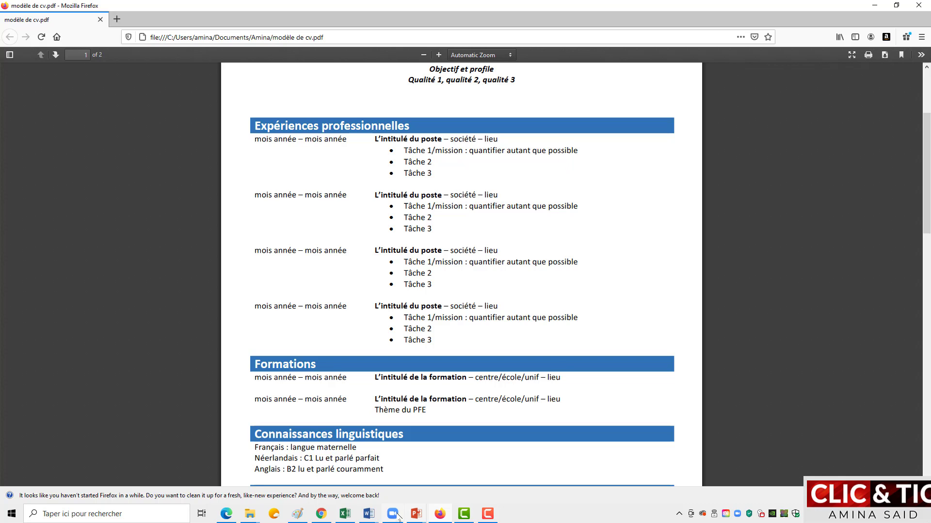
{"action": "left_click", "coordinate": [369, 514]}
{"action": "left_click", "coordinate": [568, 474]}
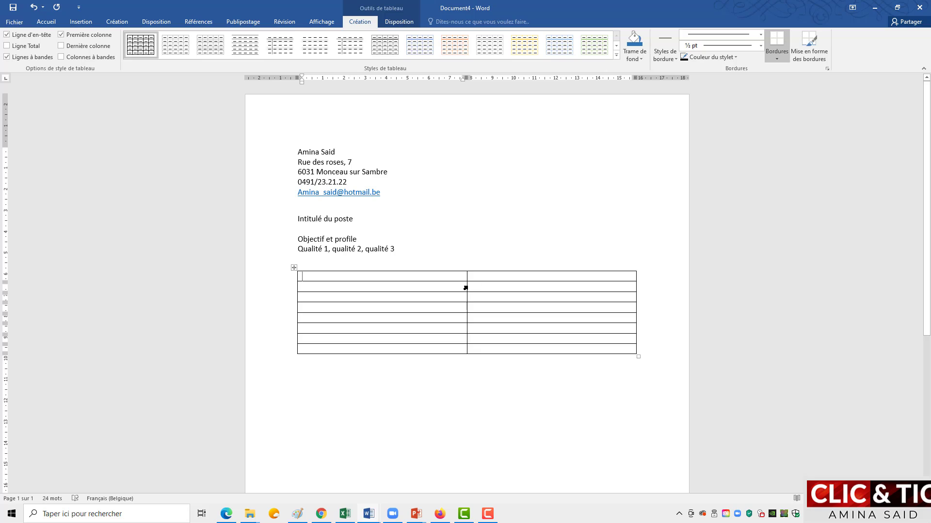
{"action": "left_click_drag", "start_coordinate": [466, 287], "coordinate": [400, 298]}
Enter the heading "Expériences professionnelles" in the table's first cell.
{"action": "type", "text": "Expé"}
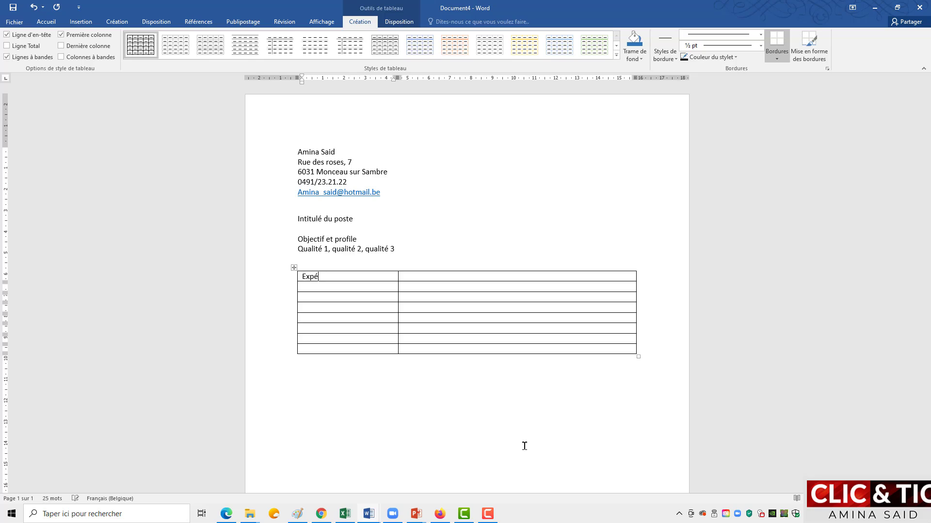
{"action": "type", "text": "riences"}
{"action": "type", "text": "professio"}
{"action": "type", "text": "nnelle"}
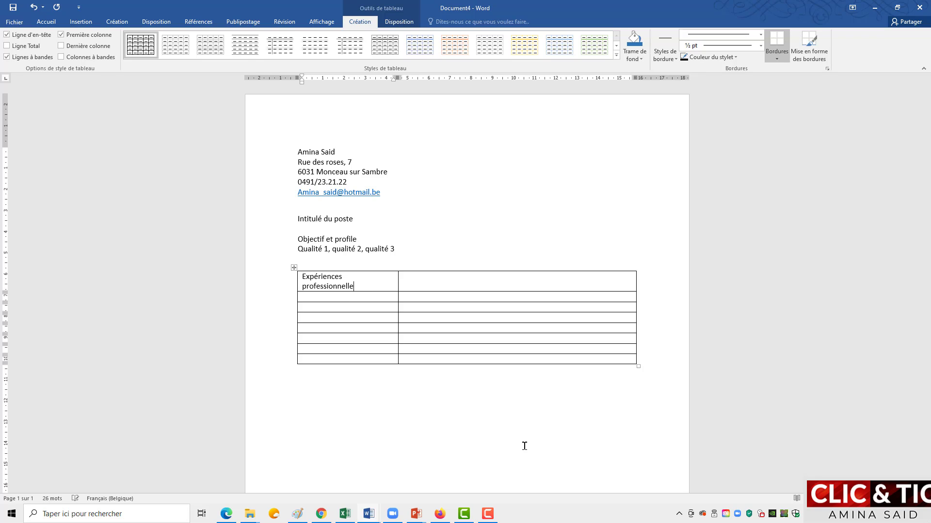
{"action": "type", "text": "s"}
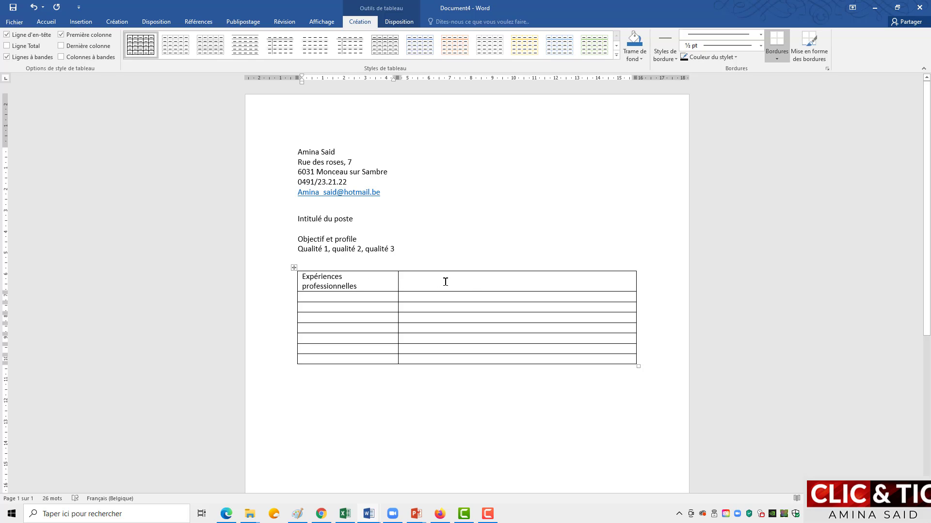
Merge the two cells of the table's first row into a single heading cell.
{"action": "left_click_drag", "start_coordinate": [335, 277], "coordinate": [343, 277]}
{"action": "left_click_drag", "start_coordinate": [401, 281], "coordinate": [438, 283]}
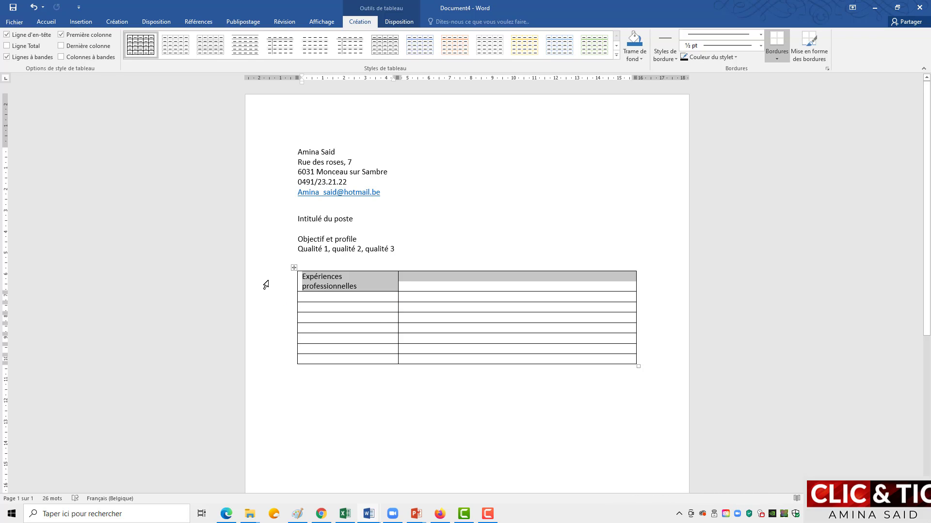
{"action": "left_click", "coordinate": [264, 285]}
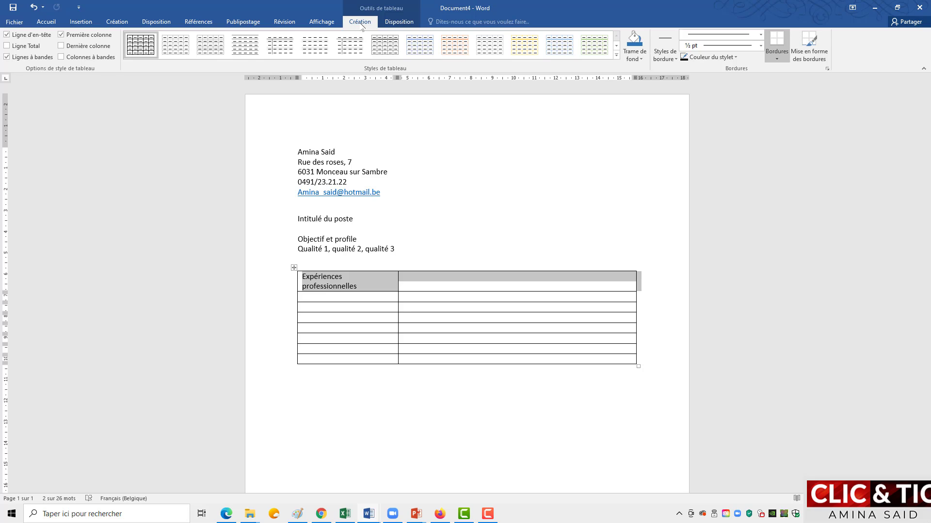
{"action": "left_click", "coordinate": [400, 24]}
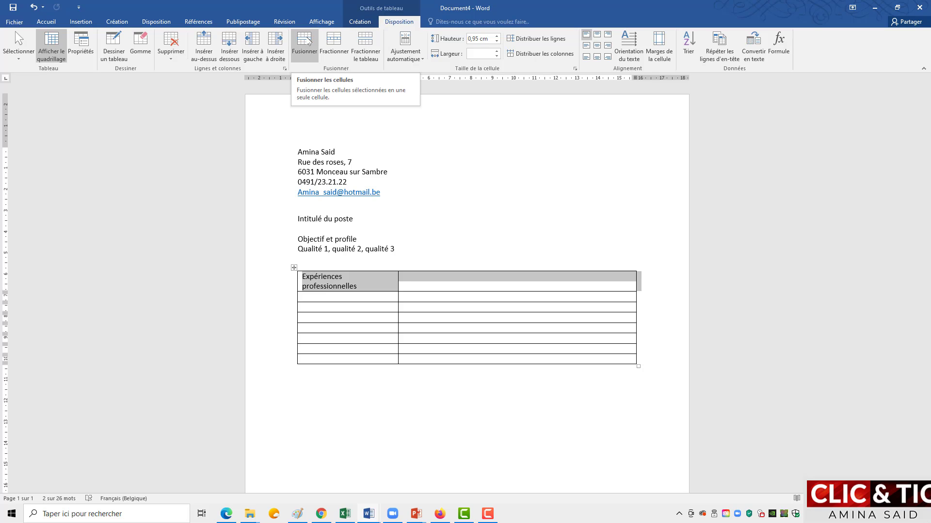
{"action": "left_click", "coordinate": [305, 43]}
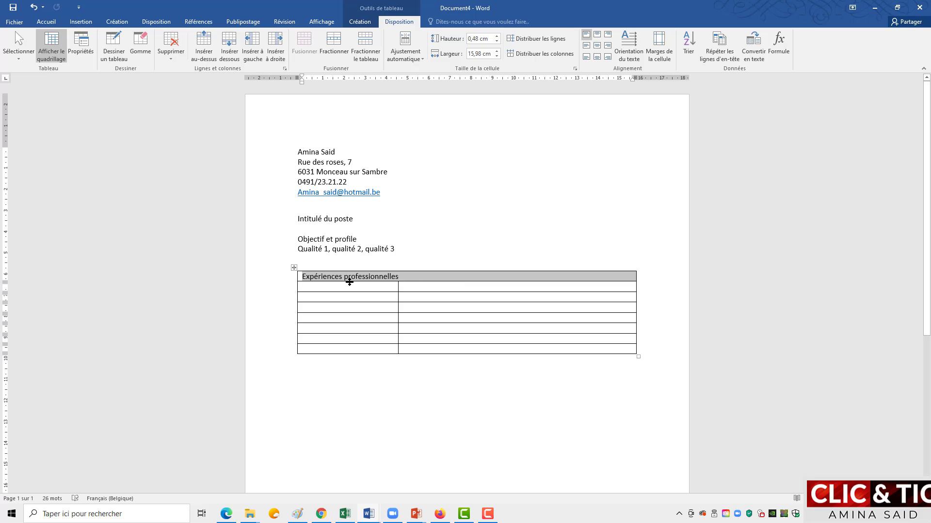
Enter "Mois année – mois année" in the first cell of the row under the heading.
{"action": "left_click", "coordinate": [333, 285]}
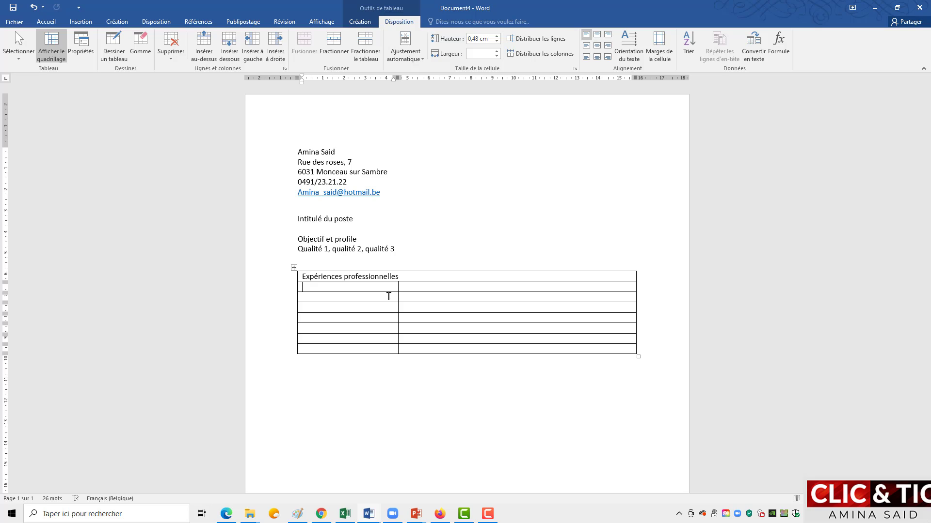
{"action": "type", "text": "Mois année *"}
{"action": "key", "text": "BackSpace"}
{"action": "type", "text": "- mois année"}
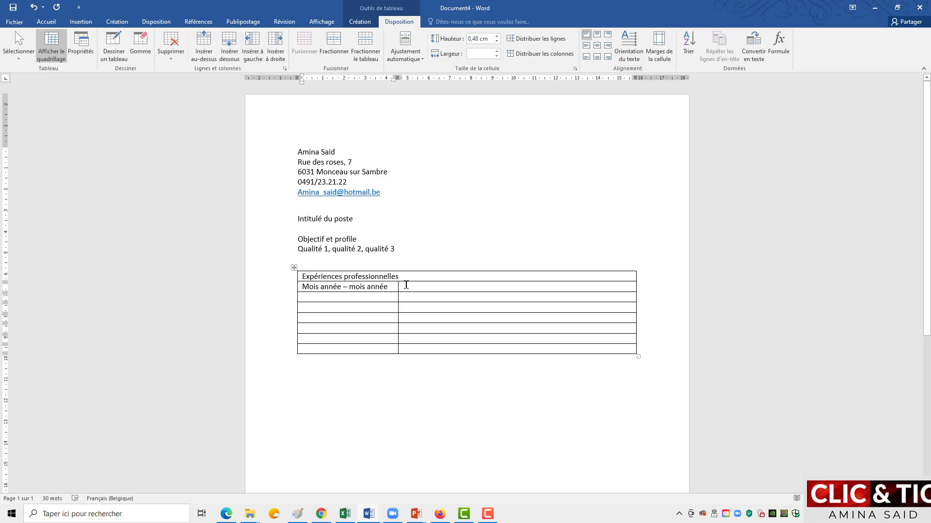
Enter "Intitulé du posté occupé – société – ville" in the cell beside the dates and add a new line below it.
{"action": "left_click", "coordinate": [406, 285]}
{"action": "type", "text": "Intitu"}
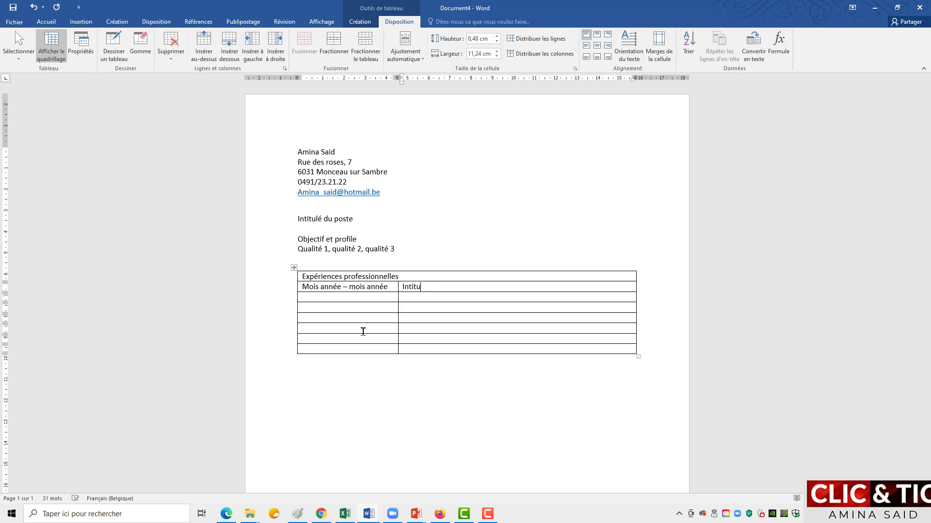
{"action": "type", "text": "lé du "}
{"action": "type", "text": "posté occu"}
{"action": "type", "text": "pé"}
{"action": "type", "text": " - "}
{"action": "type", "text": "société"}
{"action": "type", "text": " -"}
{"action": "type", "text": "vile"}
{"action": "key", "text": "BackSpace"}
{"action": "type", "text": "le"}
{"action": "key", "text": "Return"}
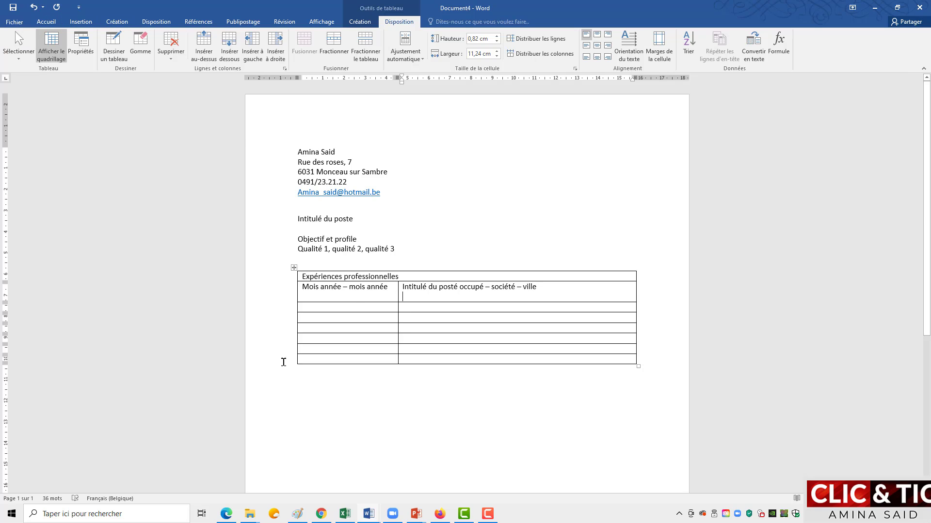
Add a bulleted list under the job line with the items "Tâche 1, mission" and "Tâche 2".
{"action": "left_click", "coordinate": [44, 23]}
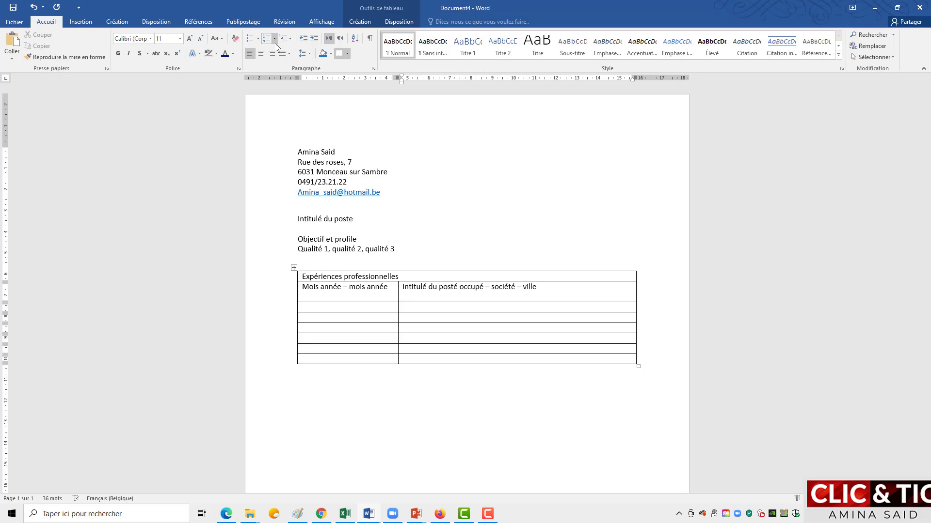
{"action": "left_click", "coordinate": [250, 39]}
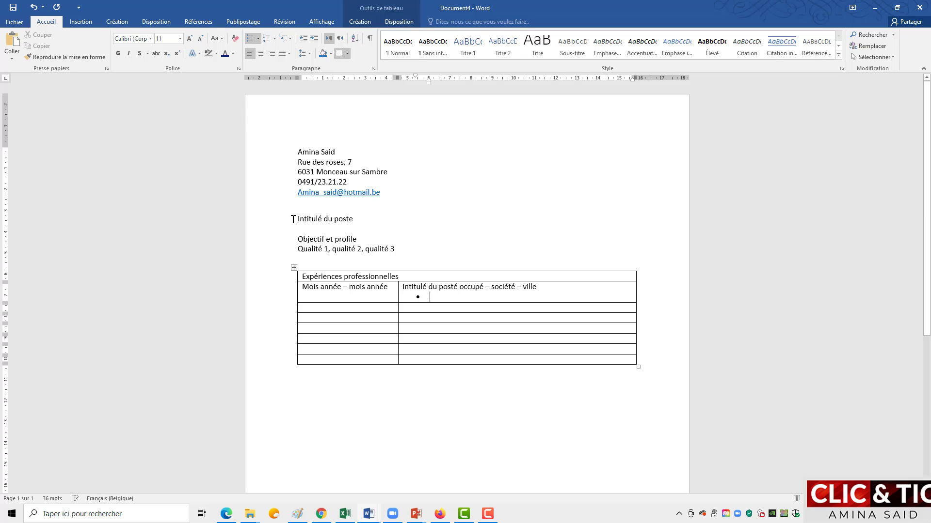
{"action": "type", "text": "T"}
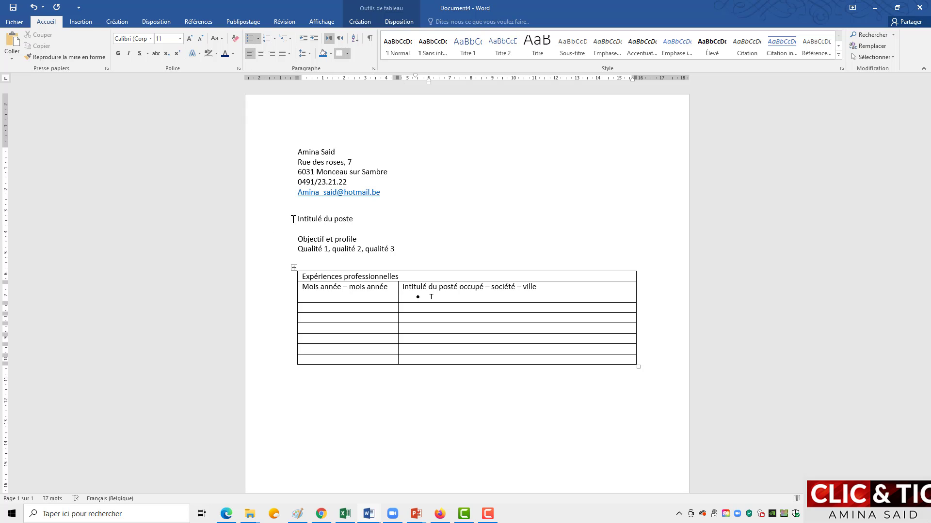
{"action": "type", "text": "âche 1 , mission"}
{"action": "key", "text": "Return"}
{"action": "type", "text": "Tâ"}
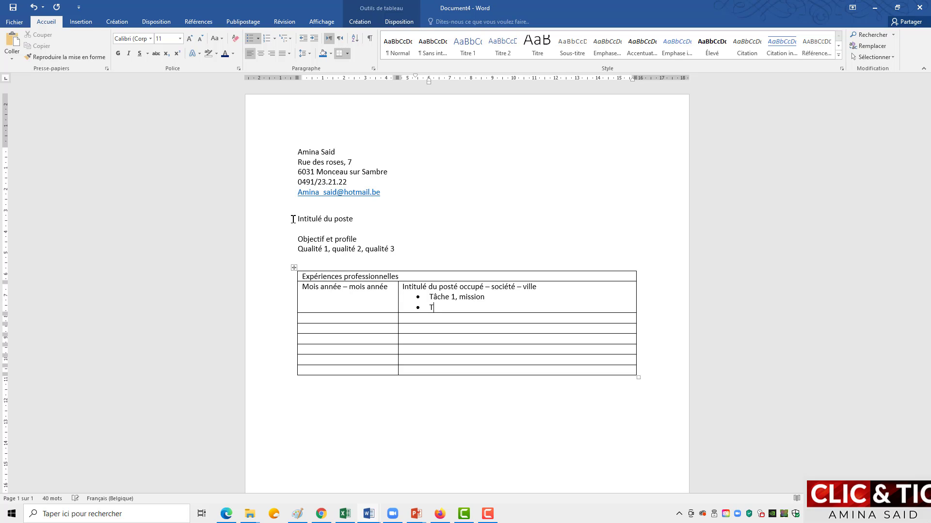
{"action": "type", "text": "che 2"}
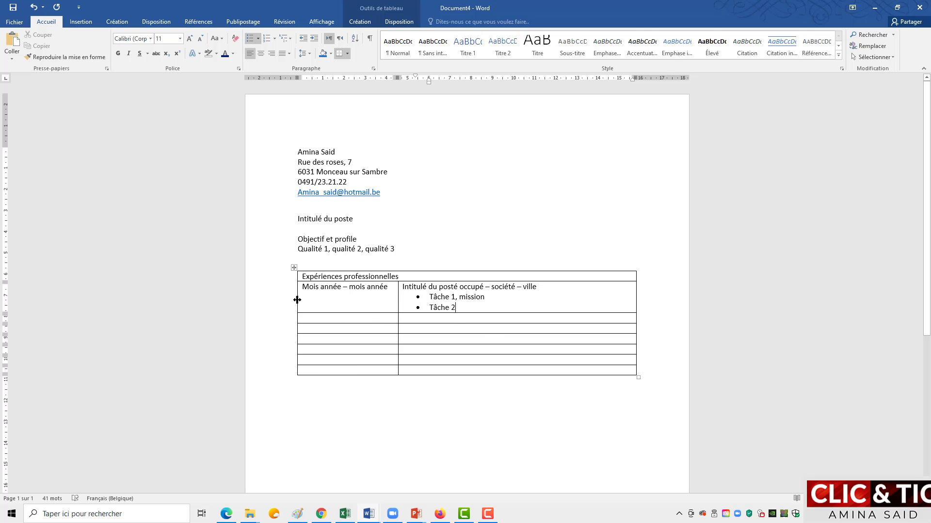
Copy the completed job row with its dates and task bullets into the three empty rows below it.
{"action": "left_click_drag", "start_coordinate": [302, 290], "coordinate": [423, 293]}
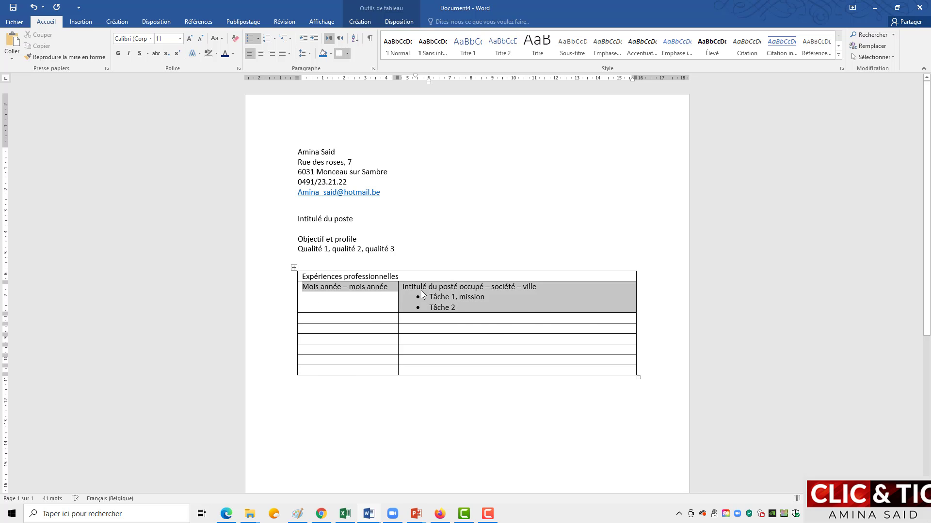
{"action": "key", "text": "ctrl+c"}
{"action": "left_click", "coordinate": [315, 319]}
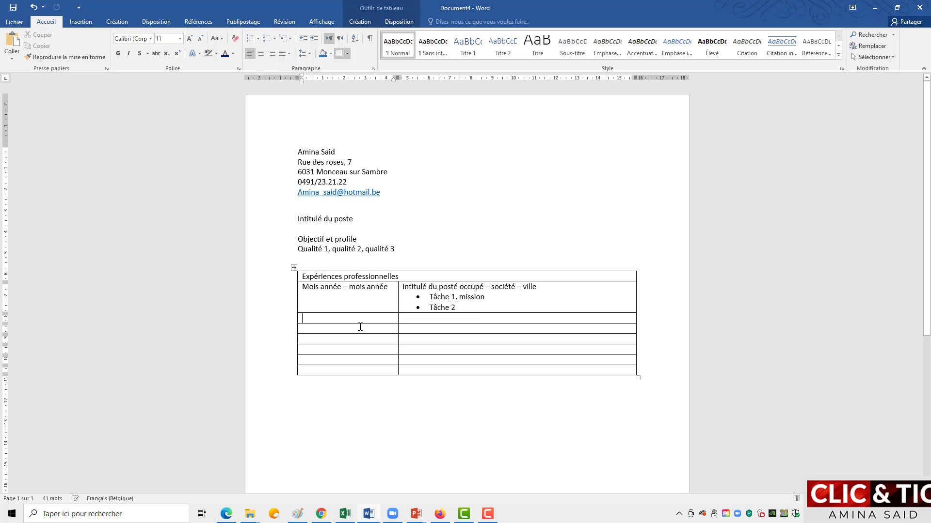
{"action": "key", "text": "ctrl+v"}
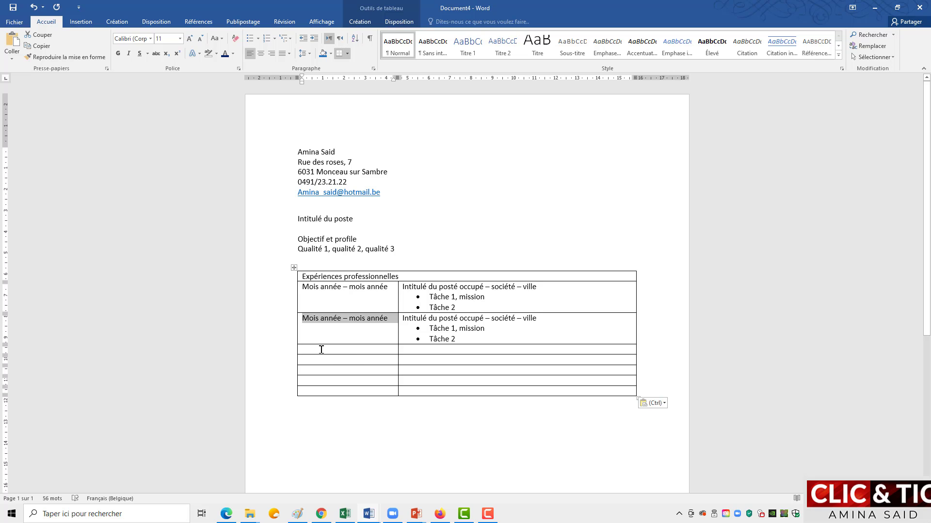
{"action": "key", "text": "ctrl+v"}
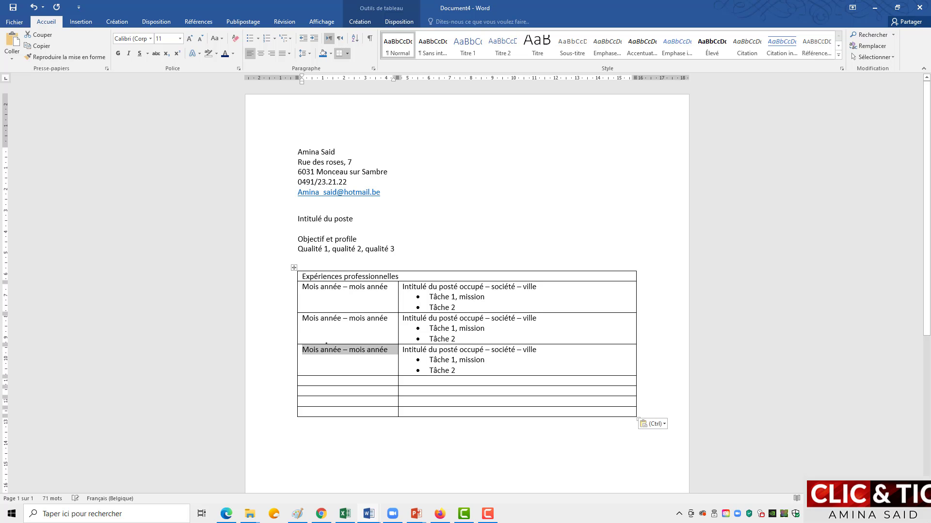
{"action": "left_click", "coordinate": [348, 383]}
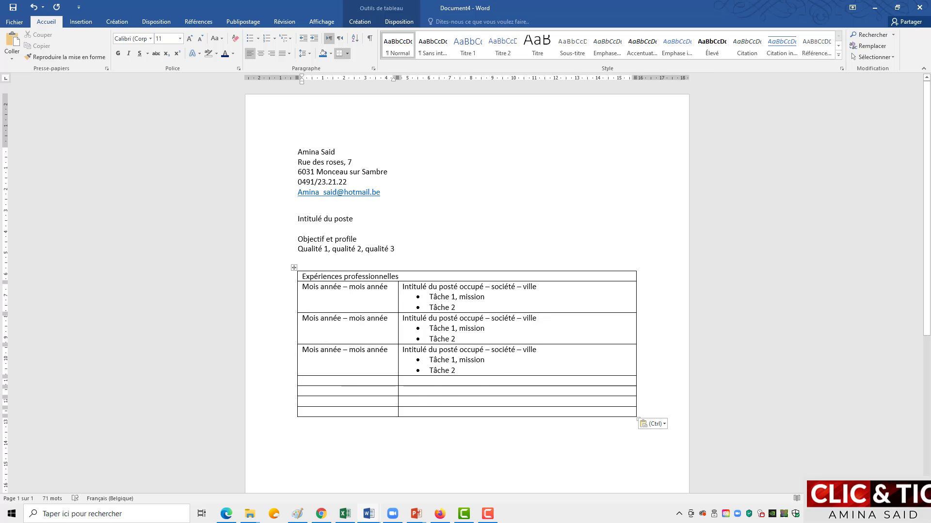
{"action": "key", "text": "ctrl+v"}
{"action": "left_click", "coordinate": [445, 392]}
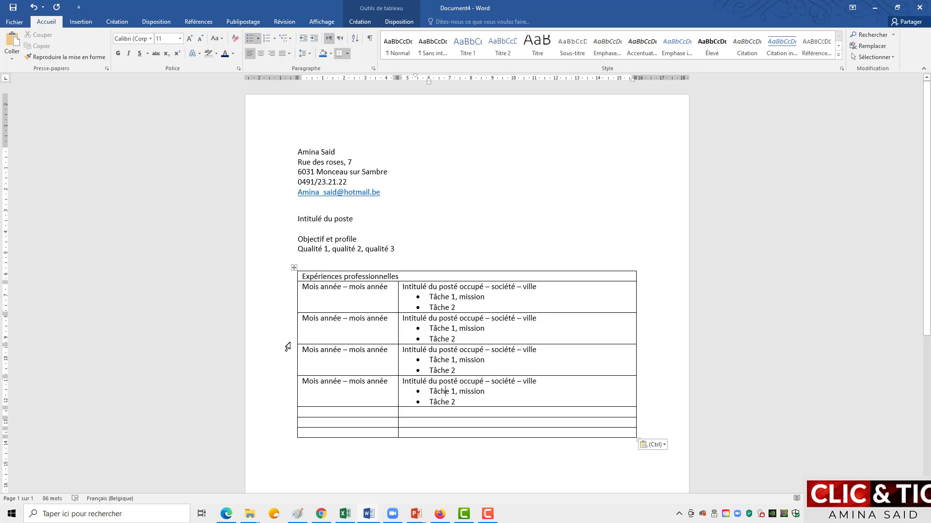
Enter the section heading "Formations" in the first cell of the row below the last job entry.
{"action": "left_click", "coordinate": [312, 412]}
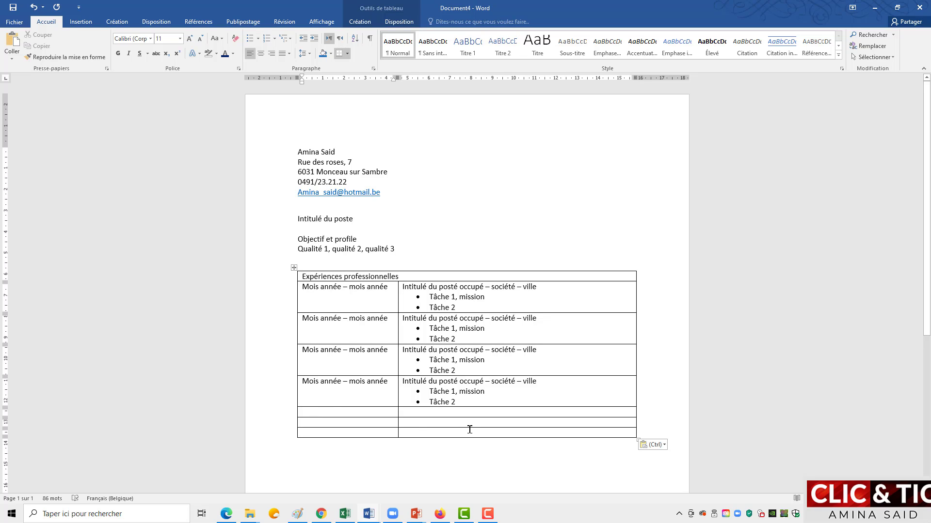
{"action": "type", "text": "Forma"}
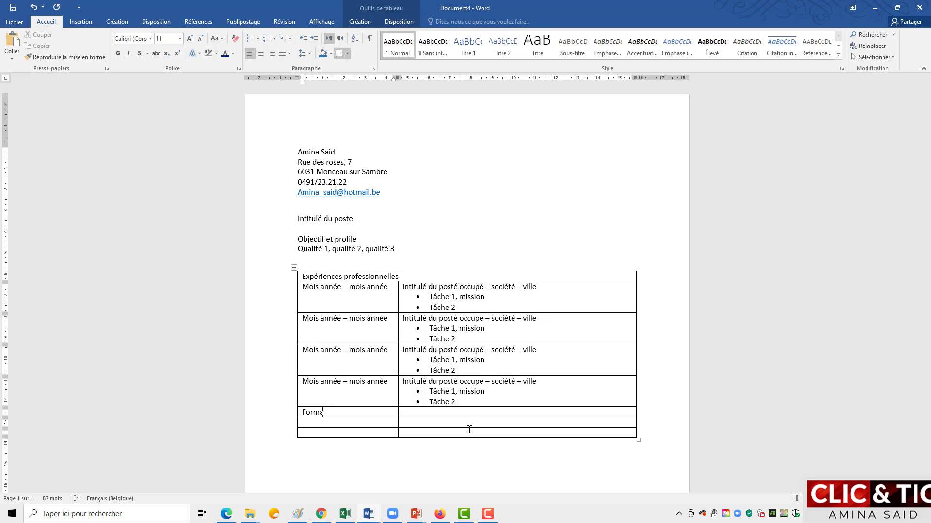
{"action": "type", "text": "tion"}
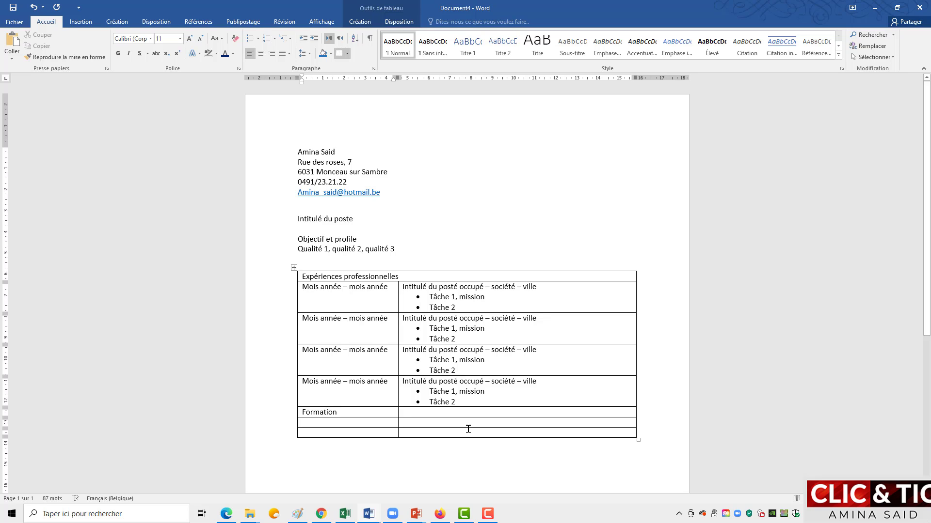
{"action": "type", "text": "s"}
Copy the "Mois année – mois année" cell into the first column of the two rows under "Formations".
{"action": "scroll", "coordinate": [586, 382], "scroll_direction": "down", "scroll_amount": 3}
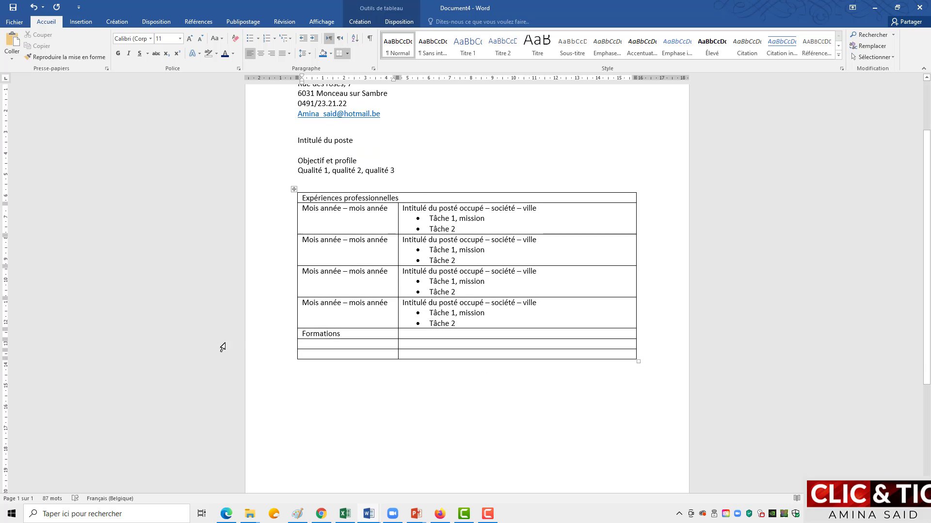
{"action": "left_click", "coordinate": [298, 316]}
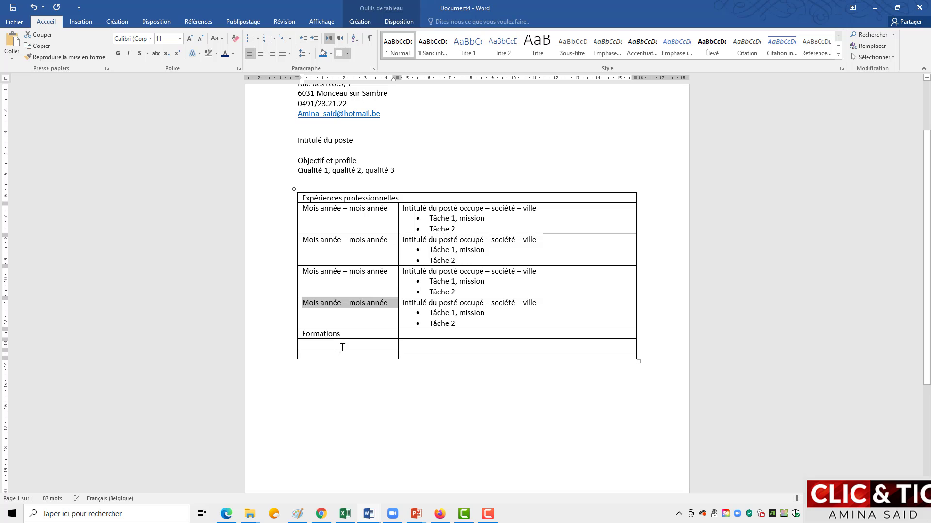
{"action": "left_click", "coordinate": [346, 348]}
{"action": "key", "text": "ctrl+v"}
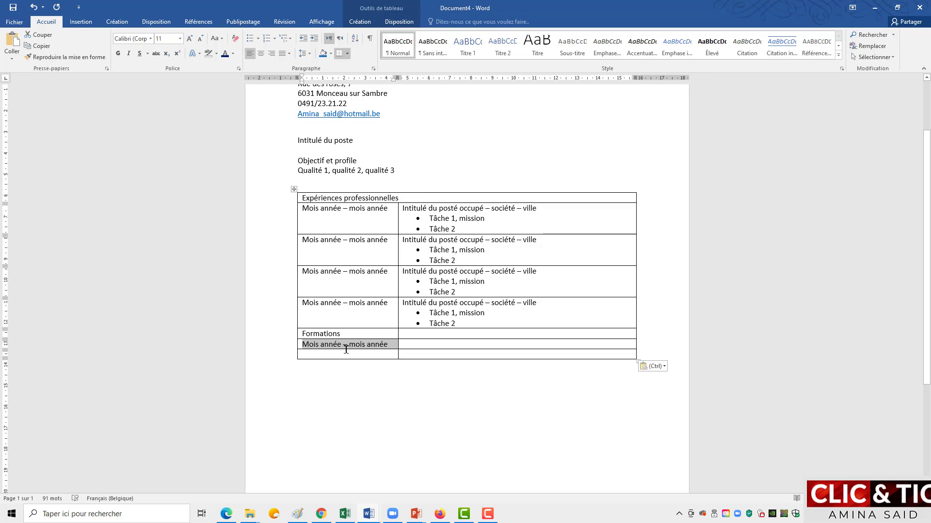
{"action": "left_click", "coordinate": [362, 354]}
{"action": "key", "text": "ctrl+v"}
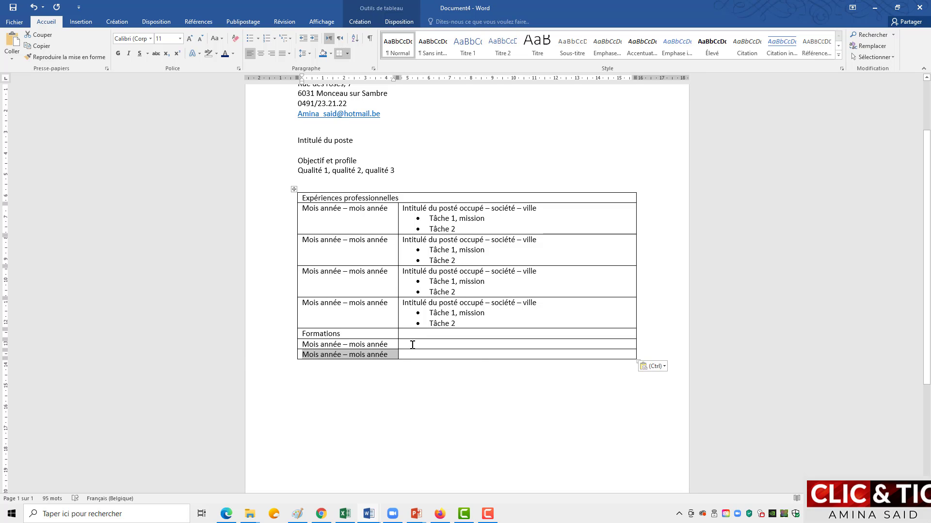
Beside the first training dates, enter "L'intitulé de la formation – centre de formation – lieu", with "Module 1, module 2" on a second line.
{"action": "left_click", "coordinate": [468, 362]}
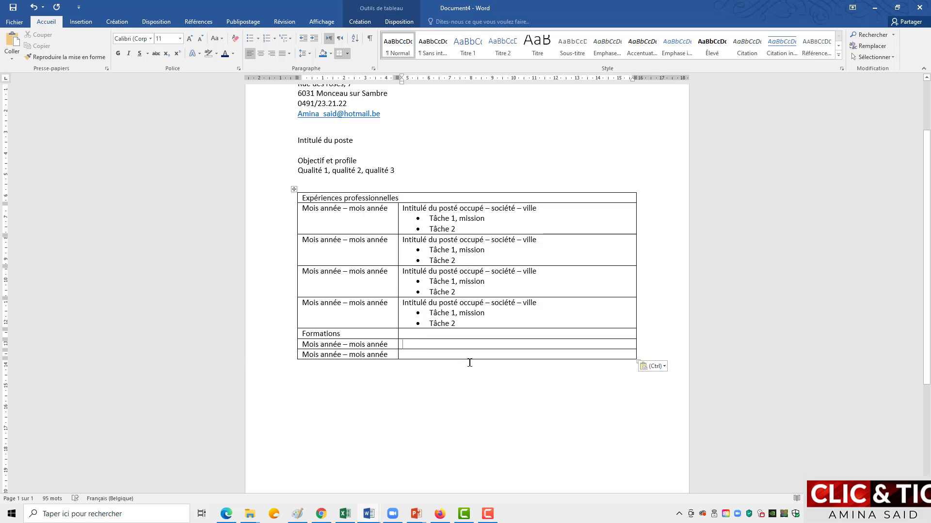
{"action": "type", "text": "L'intitu"}
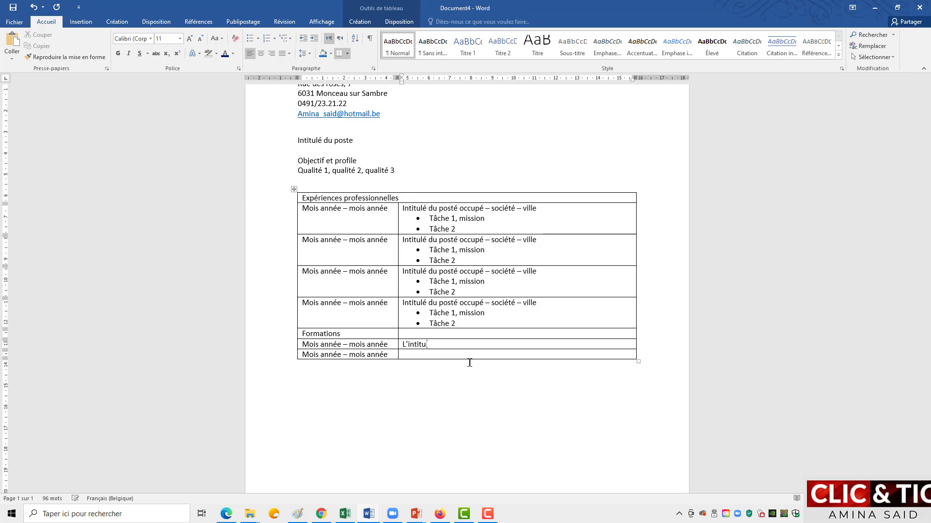
{"action": "type", "text": "lé de la formation -"}
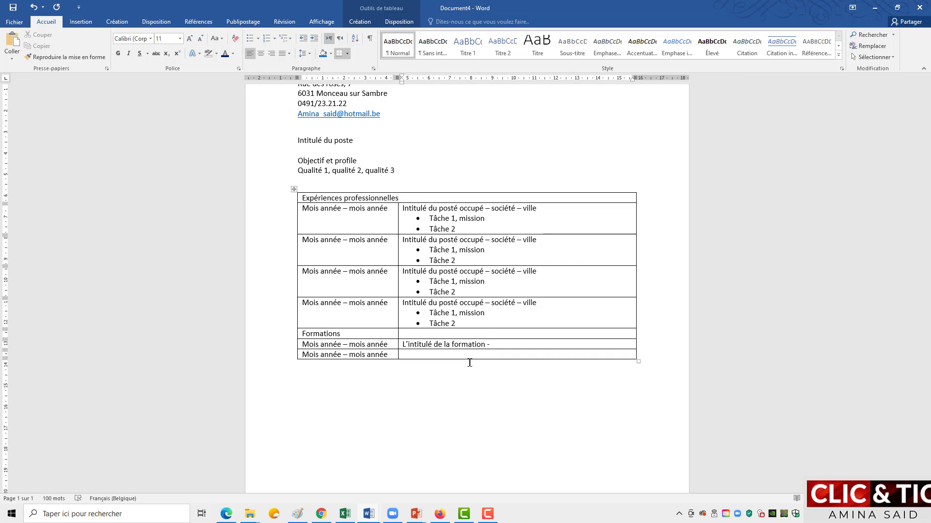
{"action": "type", "text": "centre de formation - lieu"}
{"action": "key", "text": "Return"}
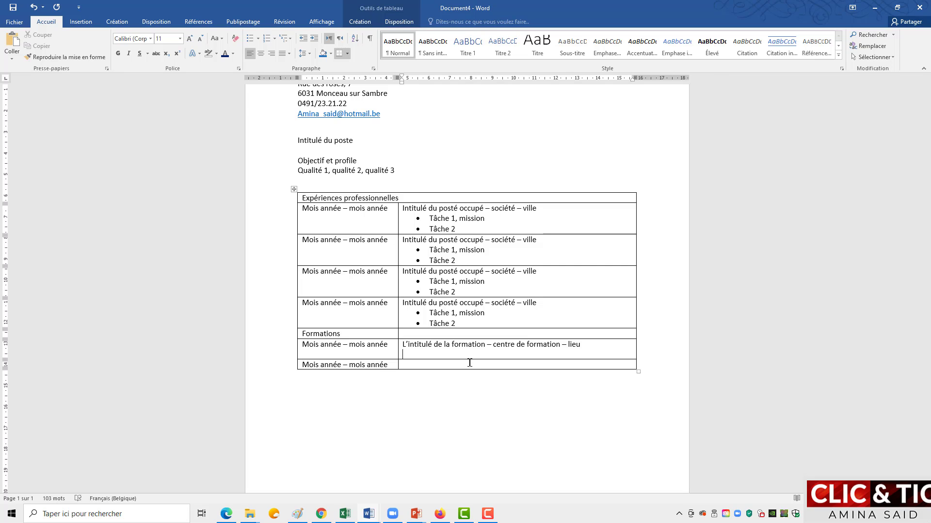
{"action": "type", "text": "Module 1, module 2"}
Copy the training description cell into the empty cell directly below it.
{"action": "left_click", "coordinate": [395, 351]}
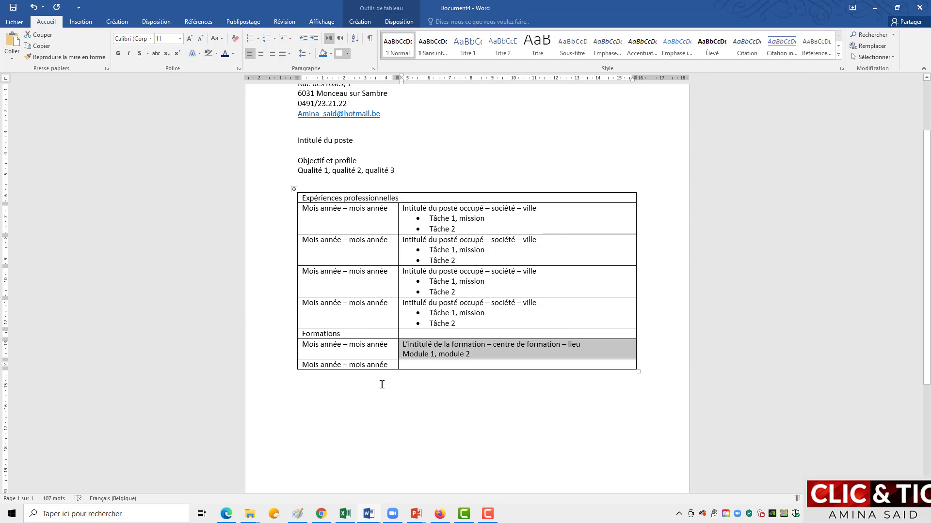
{"action": "left_click", "coordinate": [414, 366]}
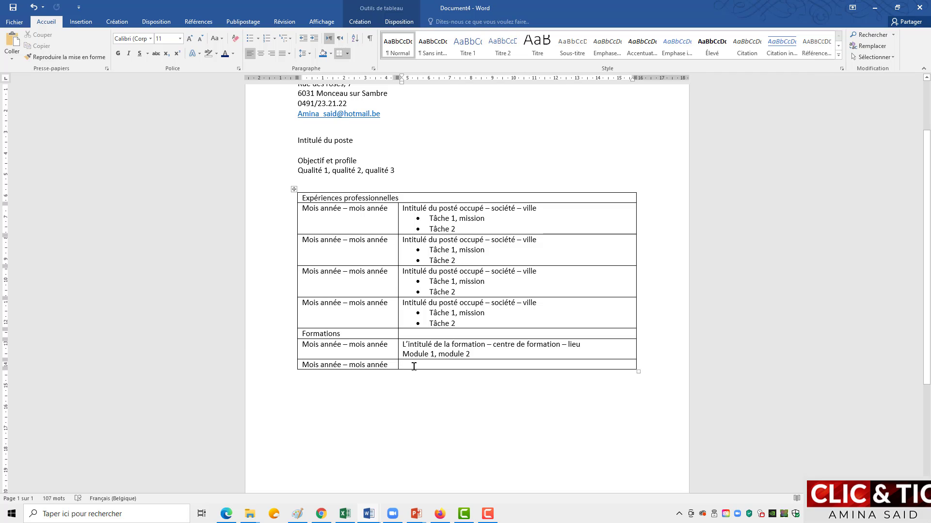
{"action": "key", "text": "ctrl+v"}
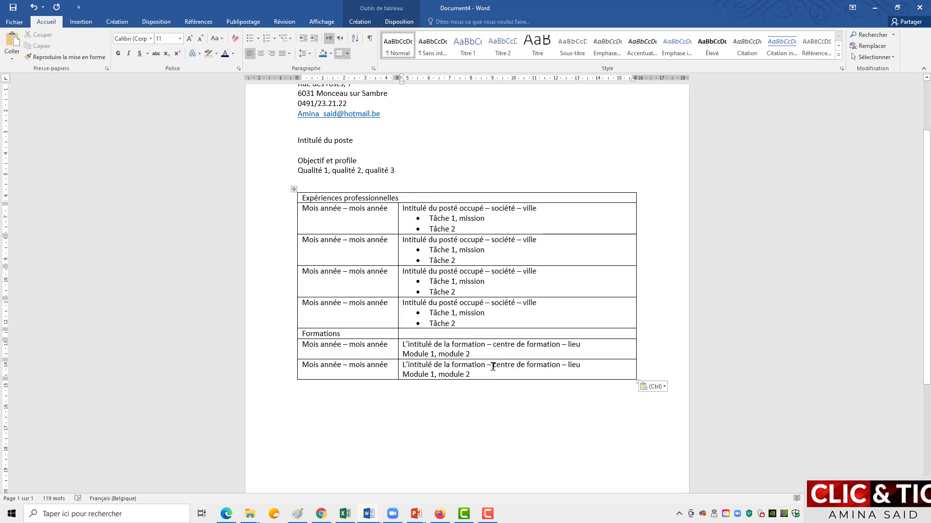
Replace "centre de formation" with "université de ...." in the second training entry.
{"action": "left_click_drag", "start_coordinate": [494, 366], "coordinate": [549, 365]}
{"action": "left_click", "coordinate": [549, 364]}
{"action": "left_click_drag", "start_coordinate": [492, 366], "coordinate": [540, 369]}
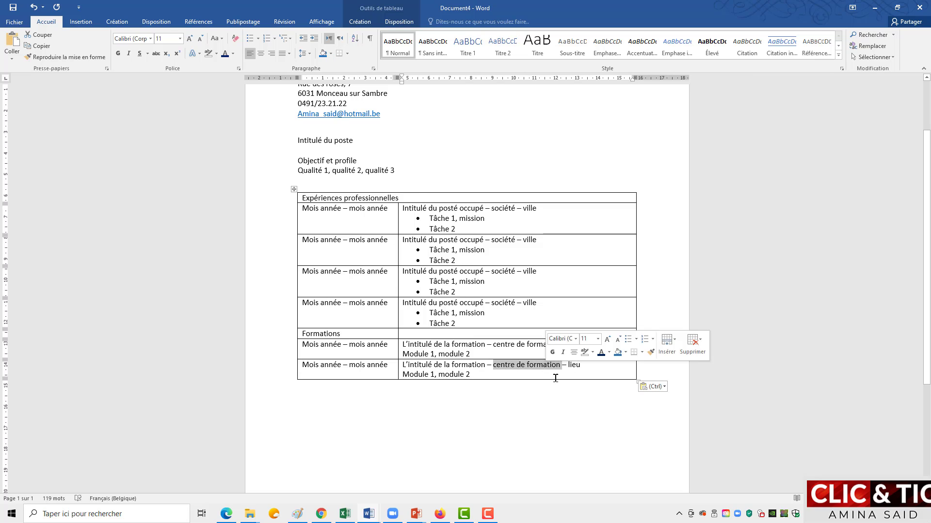
{"action": "type", "text": "univ"}
{"action": "type", "text": "ersité de "}
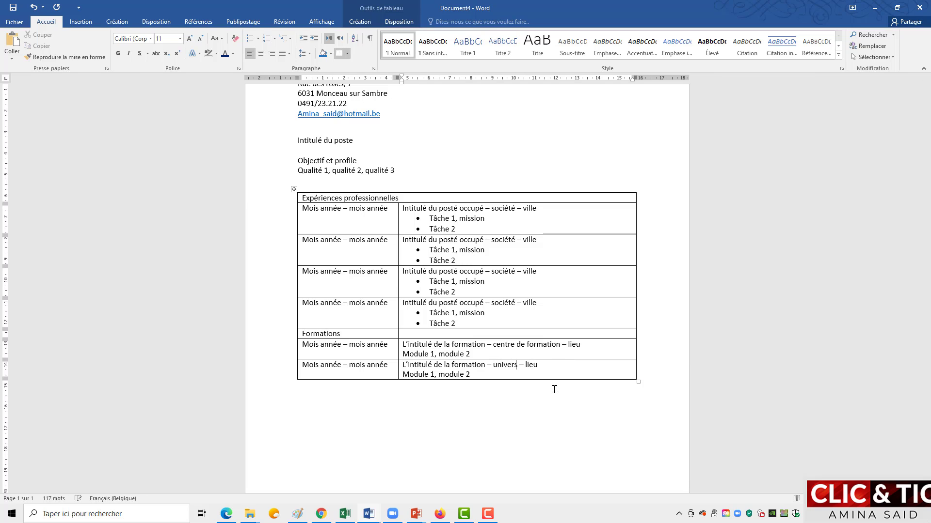
{"action": "type", "text": "...."}
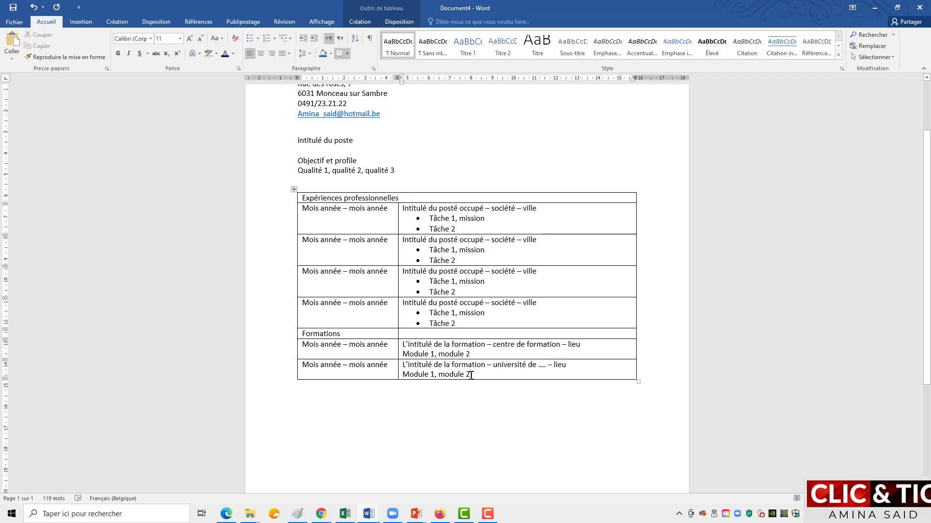
Replace the module line of the second training entry with "Thème du PFE".
{"action": "left_click_drag", "start_coordinate": [472, 375], "coordinate": [418, 376]}
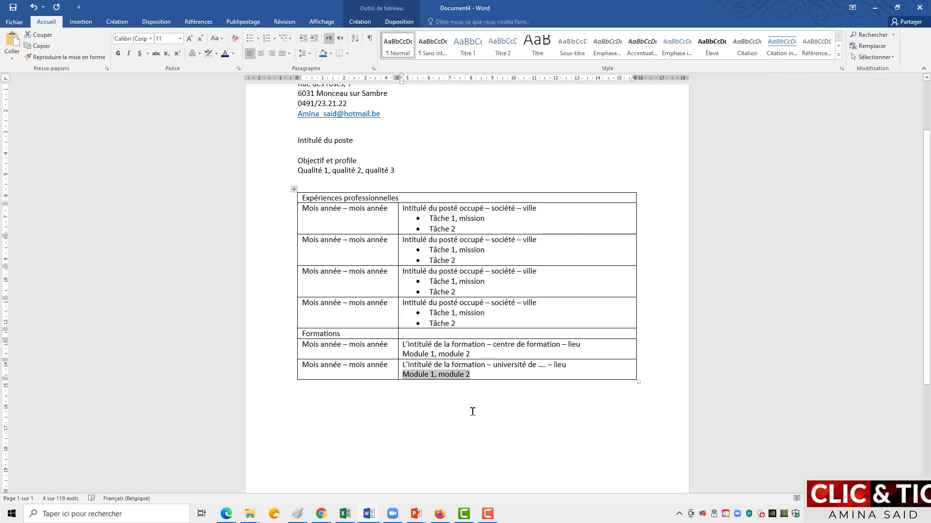
{"action": "type", "text": "thème du "}
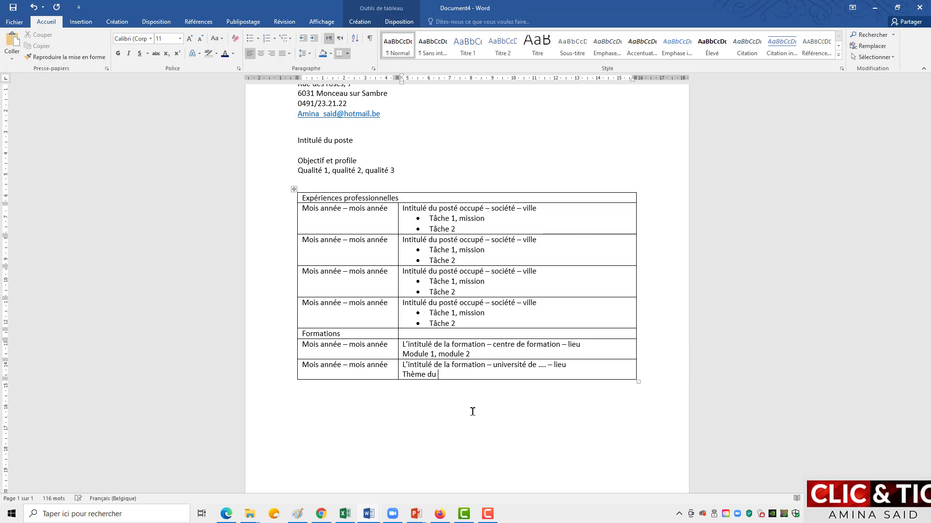
{"action": "type", "text": "PFE"}
Add four empty rows at the end of the table, below the second training entry.
{"action": "scroll", "coordinate": [437, 454], "scroll_direction": "down", "scroll_amount": 1}
{"action": "scroll", "coordinate": [436, 454], "scroll_direction": "down", "scroll_amount": 3}
{"action": "scroll", "coordinate": [395, 411], "scroll_direction": "up", "scroll_amount": 2}
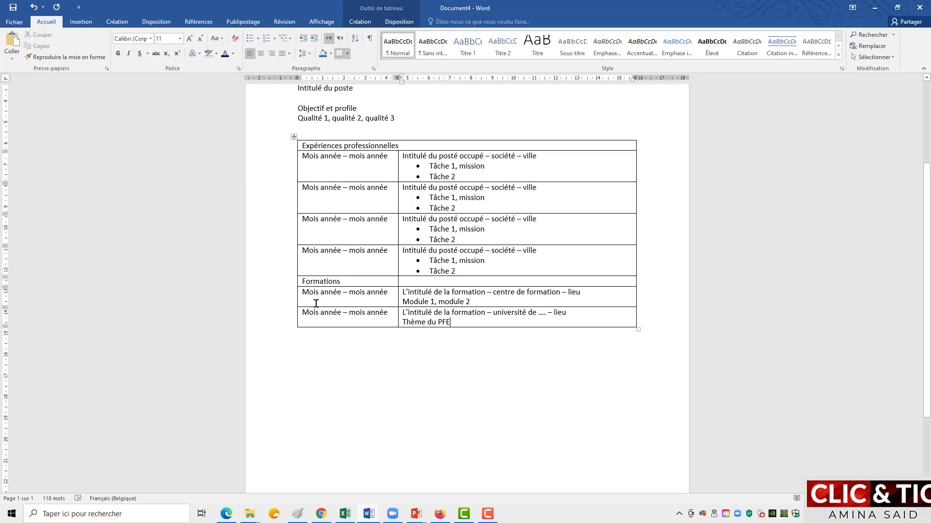
{"action": "mouse_move", "coordinate": [293, 328]}
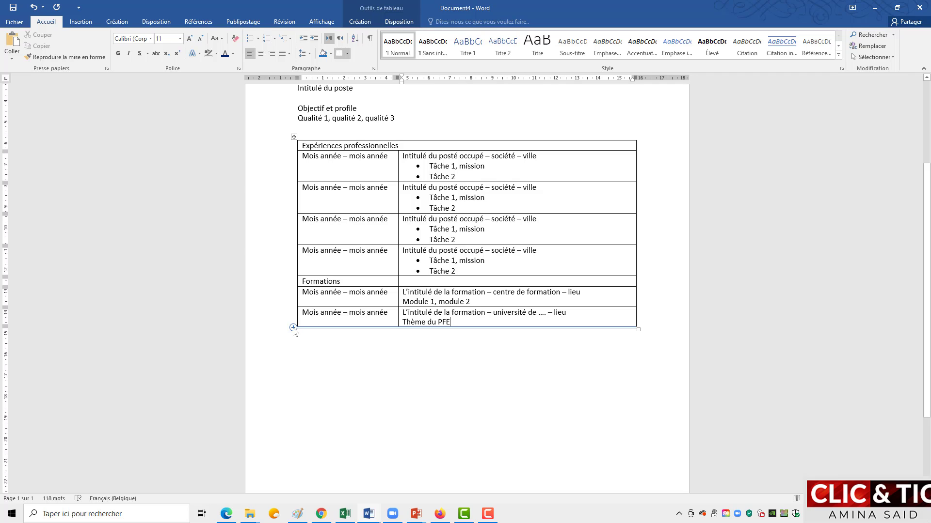
{"action": "left_click", "coordinate": [293, 329]}
{"action": "left_click", "coordinate": [294, 329]}
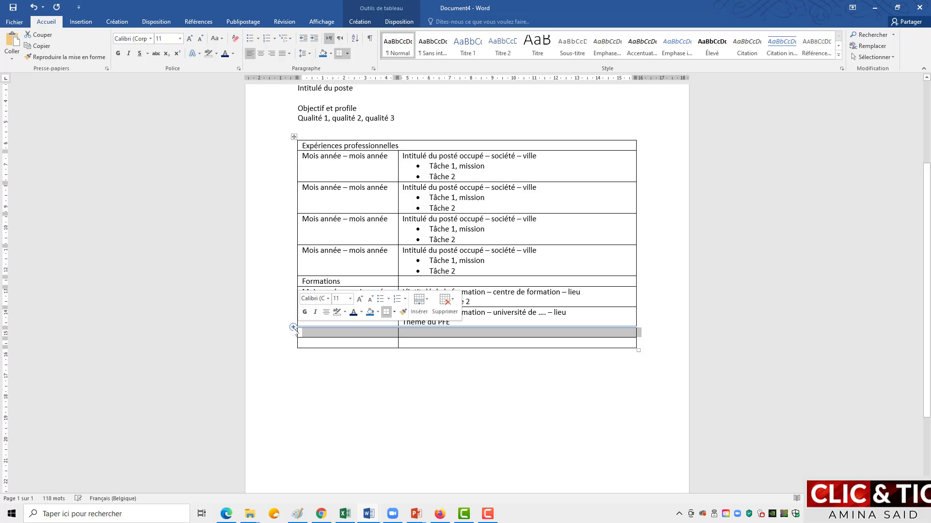
{"action": "left_click", "coordinate": [293, 328]}
{"action": "left_click", "coordinate": [293, 328]}
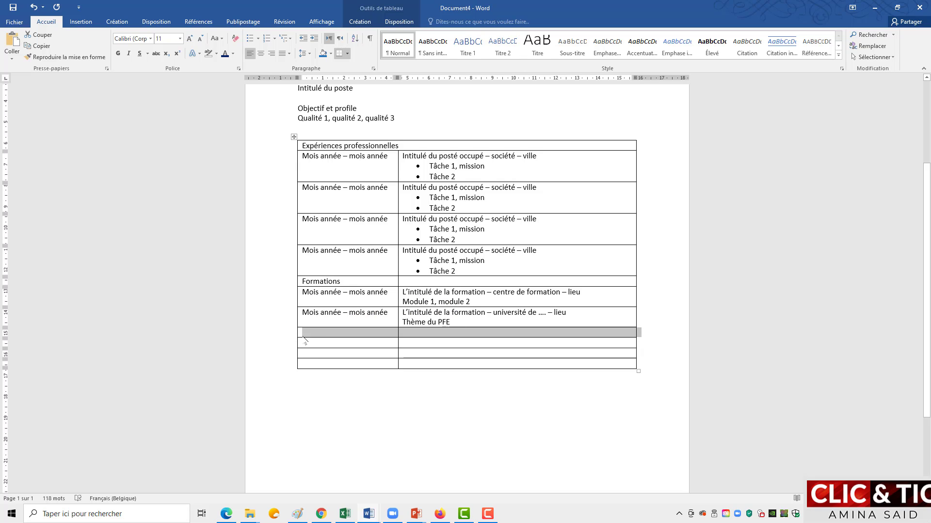
Insert three more empty rows below and place the cursor in the first empty row after the trainings.
{"action": "mouse_move", "coordinate": [293, 337]}
{"action": "left_click", "coordinate": [399, 22]}
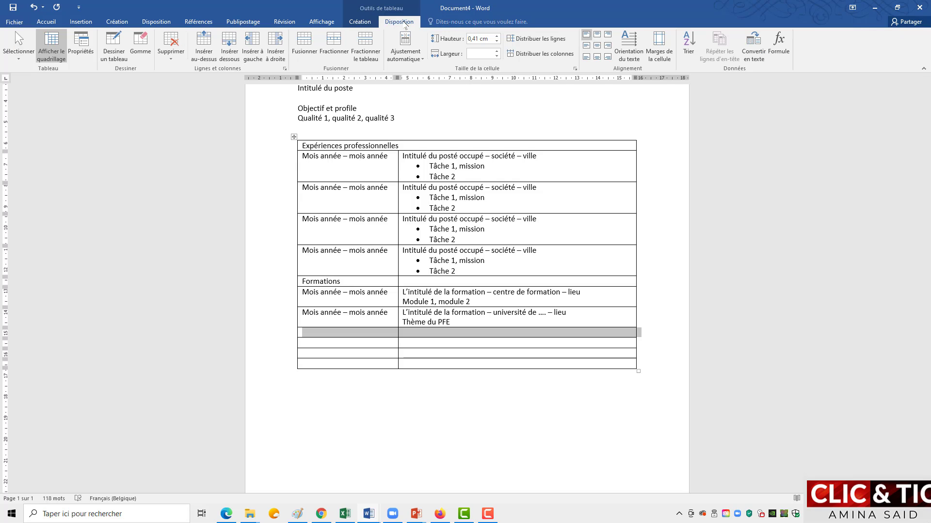
{"action": "left_click", "coordinate": [235, 41]}
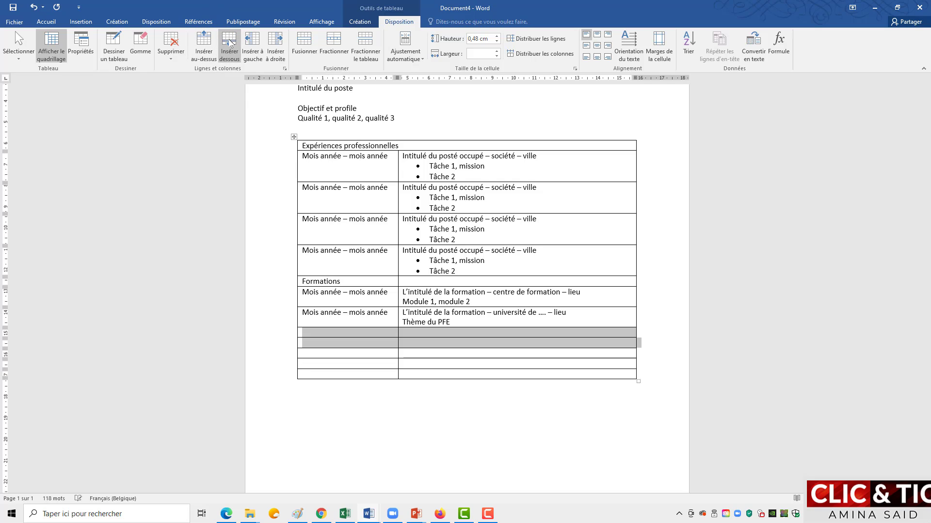
{"action": "left_click", "coordinate": [235, 41]}
{"action": "left_click", "coordinate": [235, 41]}
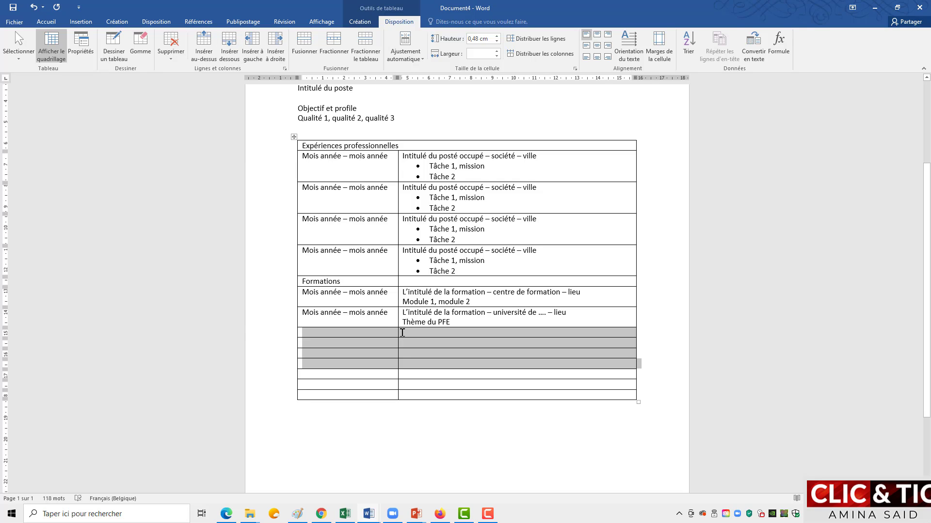
{"action": "left_click", "coordinate": [320, 336]}
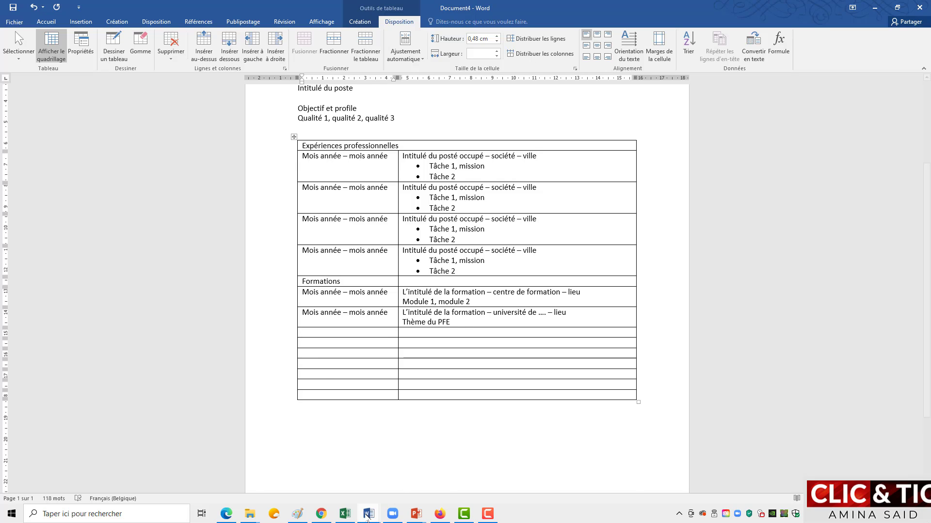
Switch to Firefox to consult the sections following Formations in "modèle de cv.pdf".
{"action": "left_click", "coordinate": [368, 515]}
{"action": "left_click", "coordinate": [573, 493]}
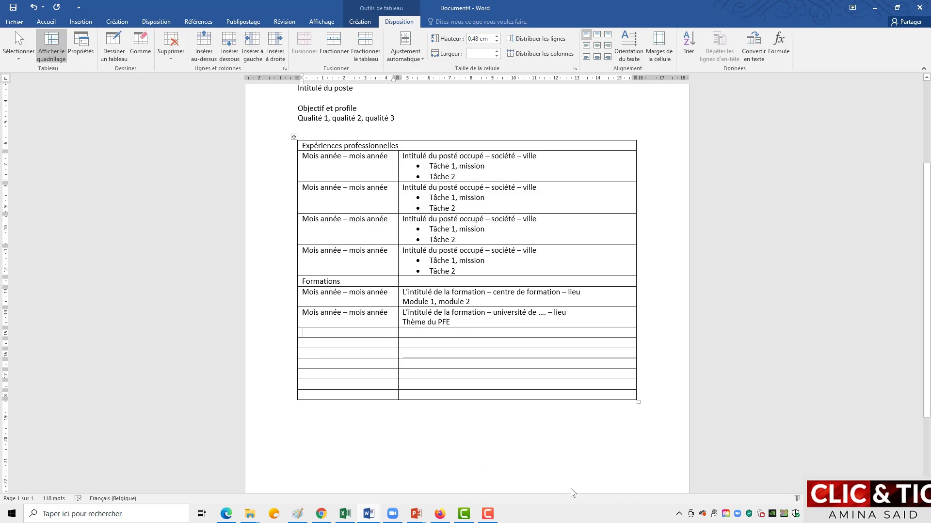
{"action": "left_click", "coordinate": [440, 515]}
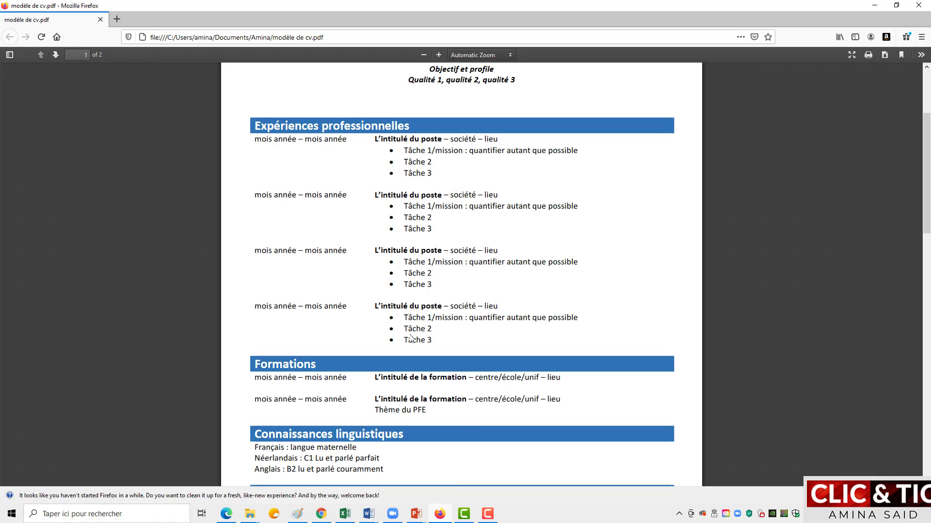
Check the remaining sections in the PDF, switch back to Document4 in Word and enter the heading "Connaissances linguistiques" in the first empty row.
{"action": "scroll", "coordinate": [493, 392], "scroll_direction": "down", "scroll_amount": 3}
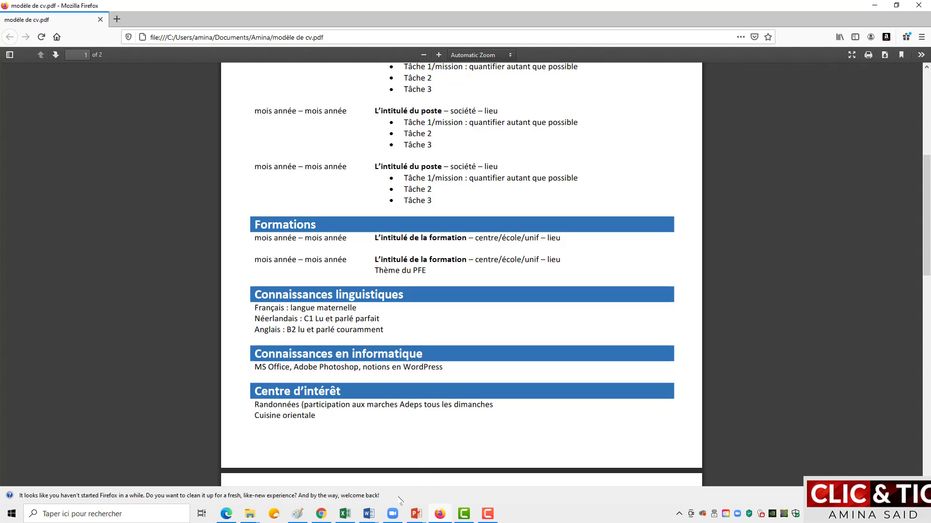
{"action": "mouse_move", "coordinate": [371, 519]}
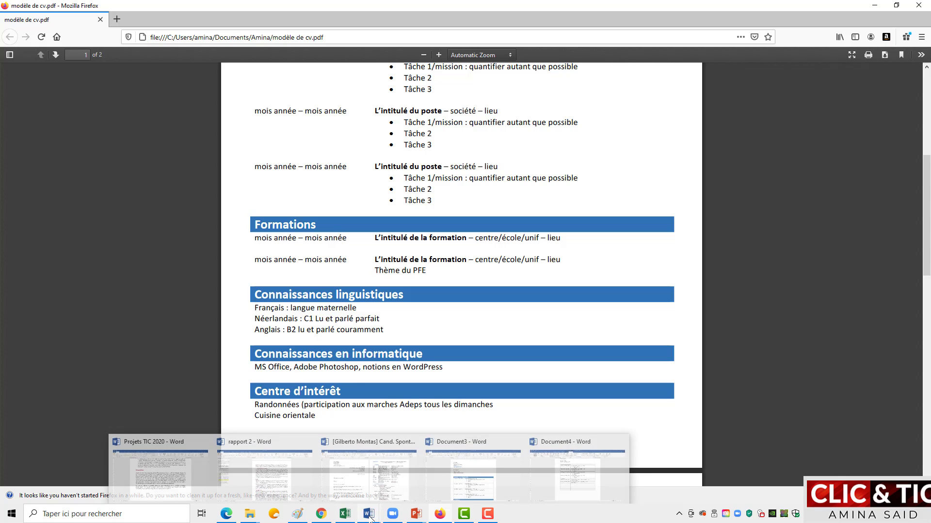
{"action": "left_click", "coordinate": [576, 479]}
{"action": "left_click", "coordinate": [319, 336]}
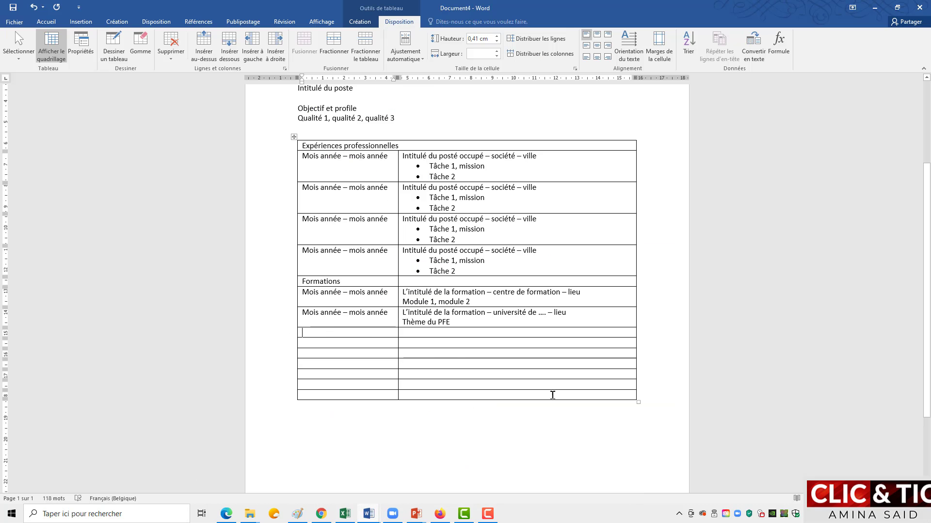
{"action": "type", "text": "co"}
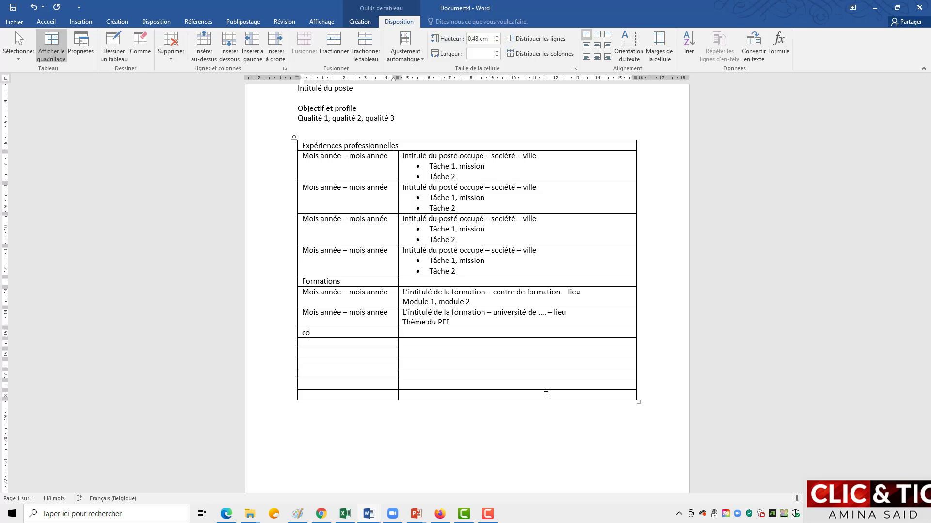
{"action": "type", "text": "nnaissances linguistiques"}
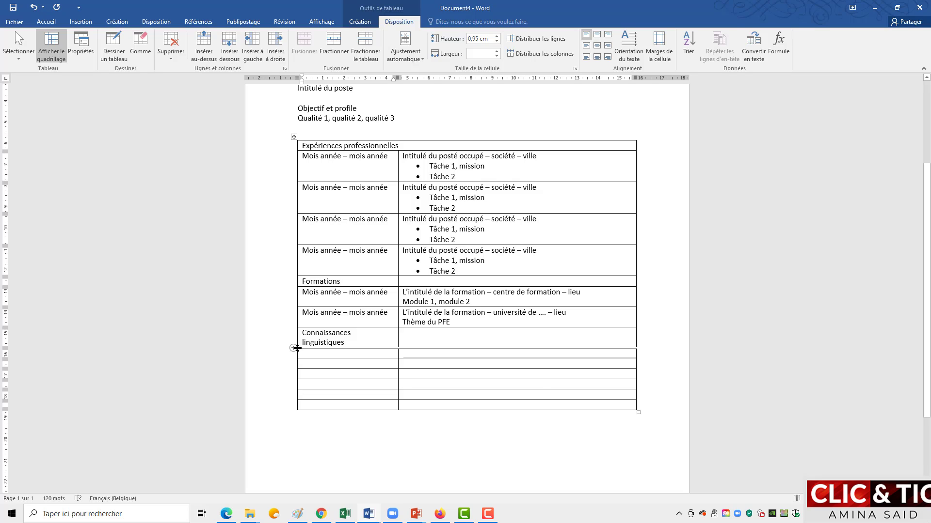
Merge the two cells of the "Connaissances linguistiques" row into one full-width heading cell.
{"action": "left_click", "coordinate": [299, 341]}
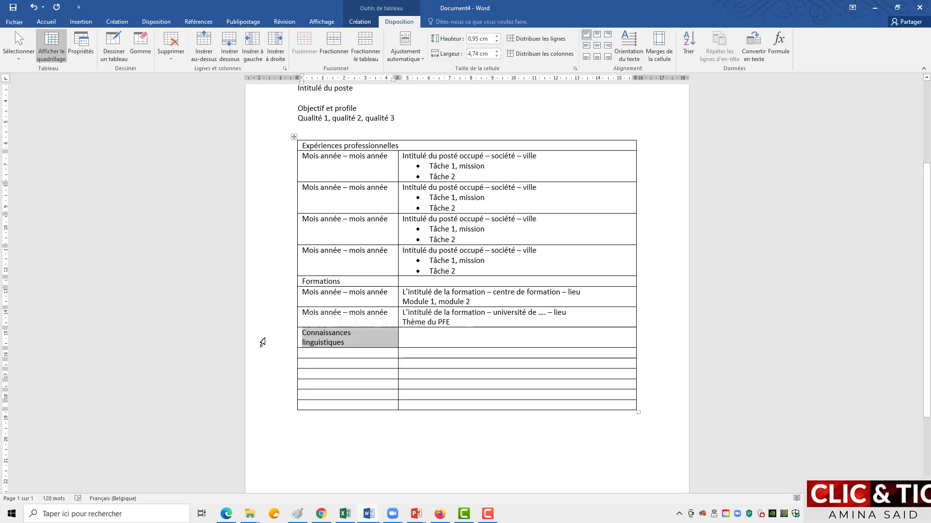
{"action": "left_click", "coordinate": [253, 337]}
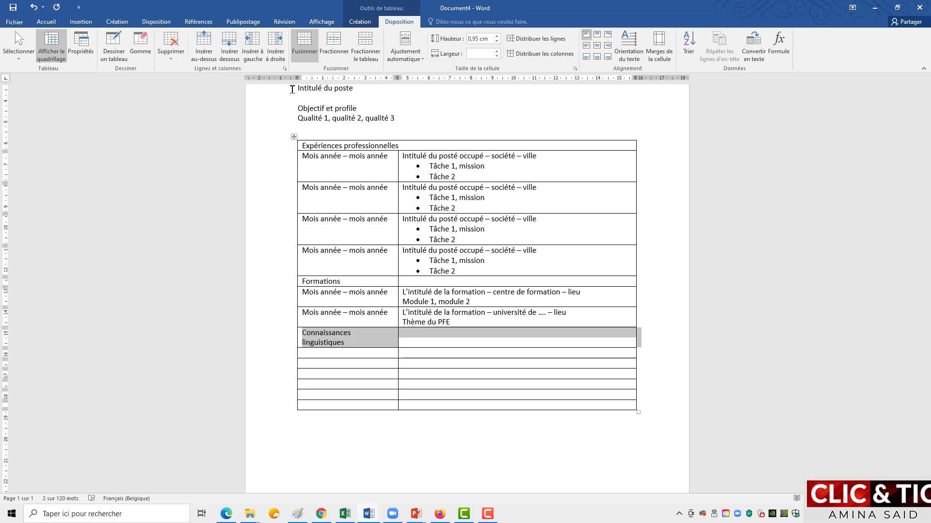
{"action": "left_click", "coordinate": [307, 43]}
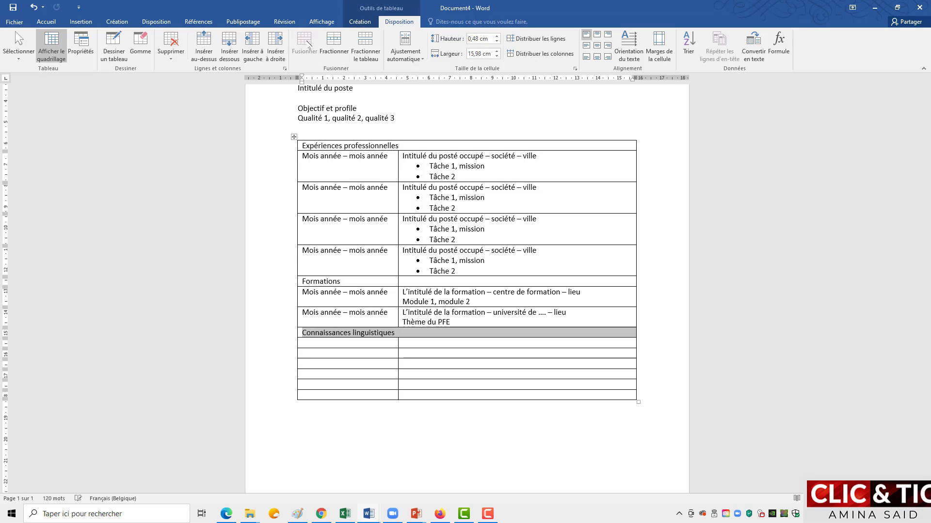
{"action": "left_click", "coordinate": [450, 440]}
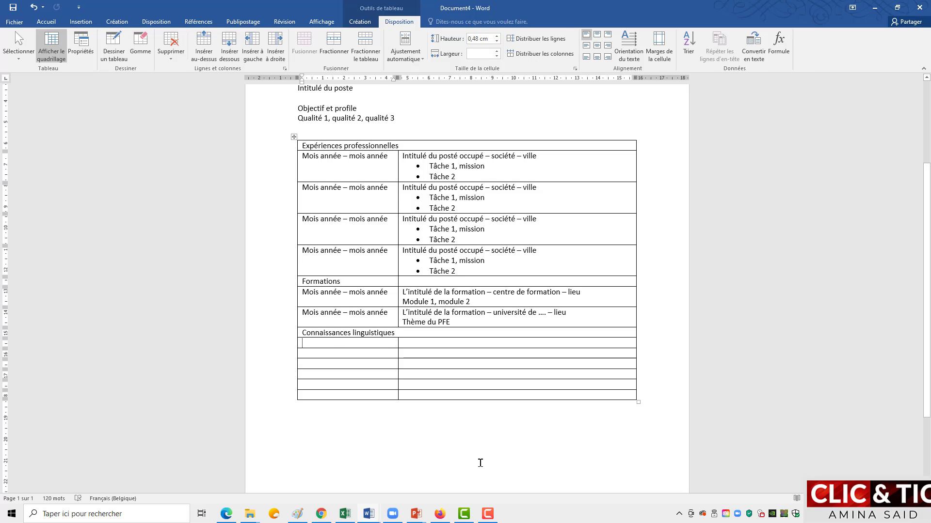
List "Français", "Néerlandais" and "Anglais" on separate lines in the cell below the "Connaissances linguistiques" heading.
{"action": "left_click", "coordinate": [320, 343]}
{"action": "type", "text": "Français"}
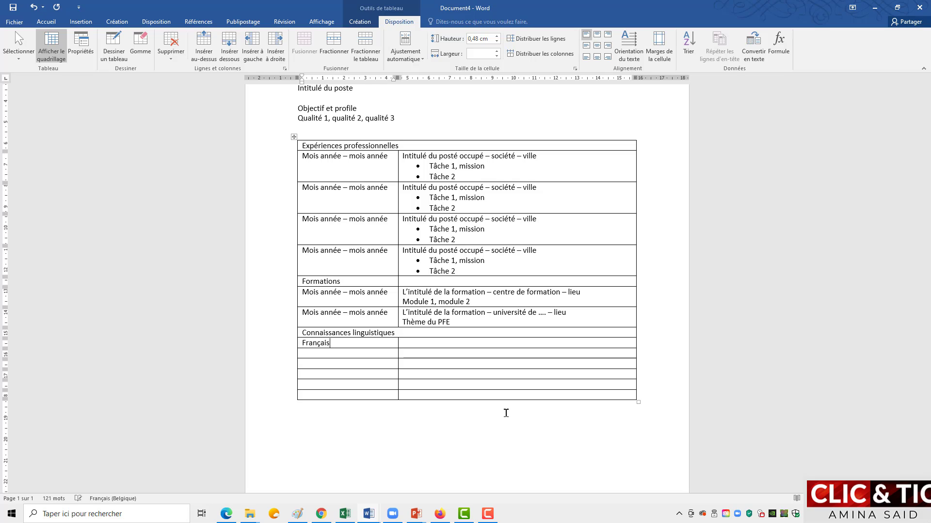
{"action": "key", "text": "Return"}
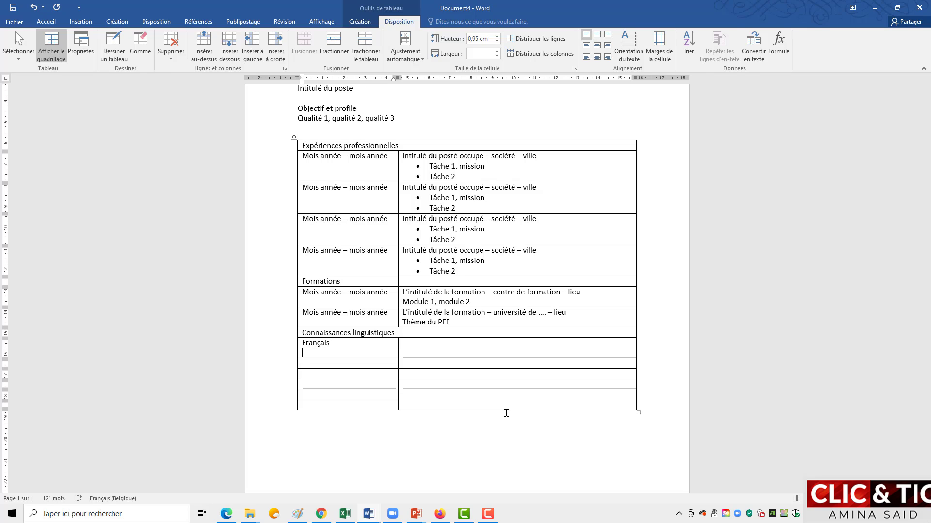
{"action": "type", "text": "Néerlandais"}
{"action": "key", "text": "Return"}
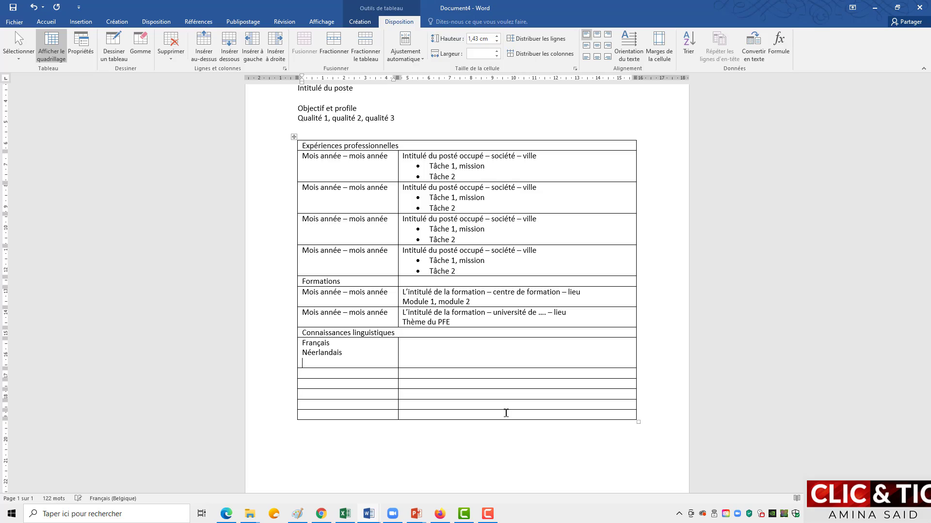
{"action": "type", "text": "Anglais"}
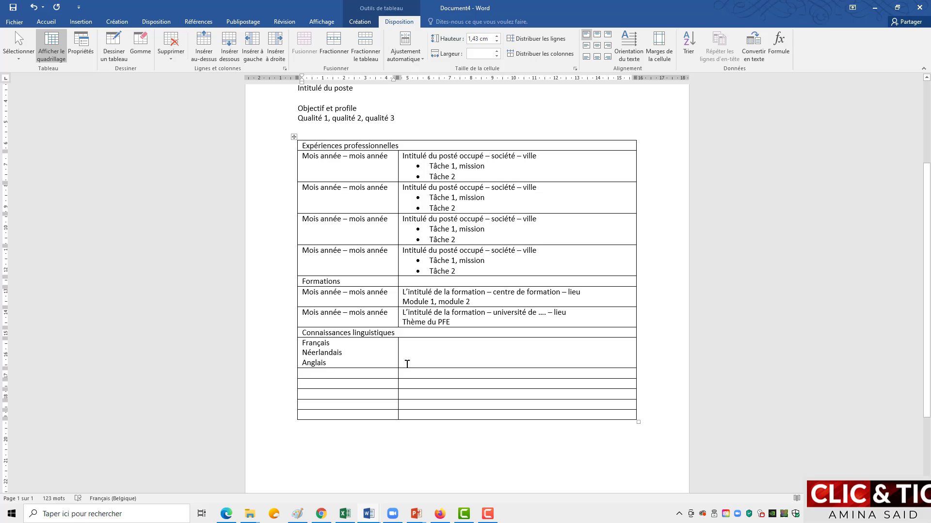
Merge the two cells of the row listing the three languages.
{"action": "scroll", "coordinate": [416, 364], "scroll_direction": "up", "scroll_amount": 3}
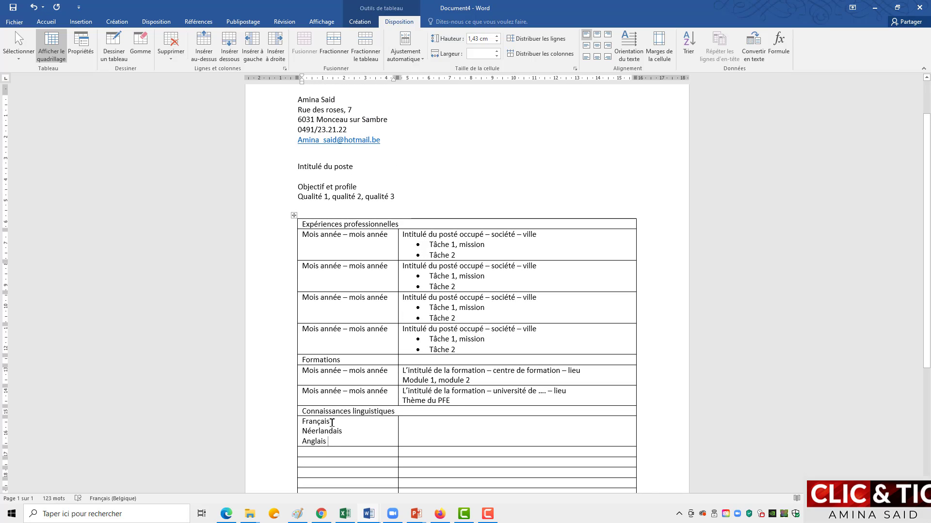
{"action": "left_click", "coordinate": [332, 423]}
{"action": "left_click_drag", "start_coordinate": [356, 432], "coordinate": [440, 425]}
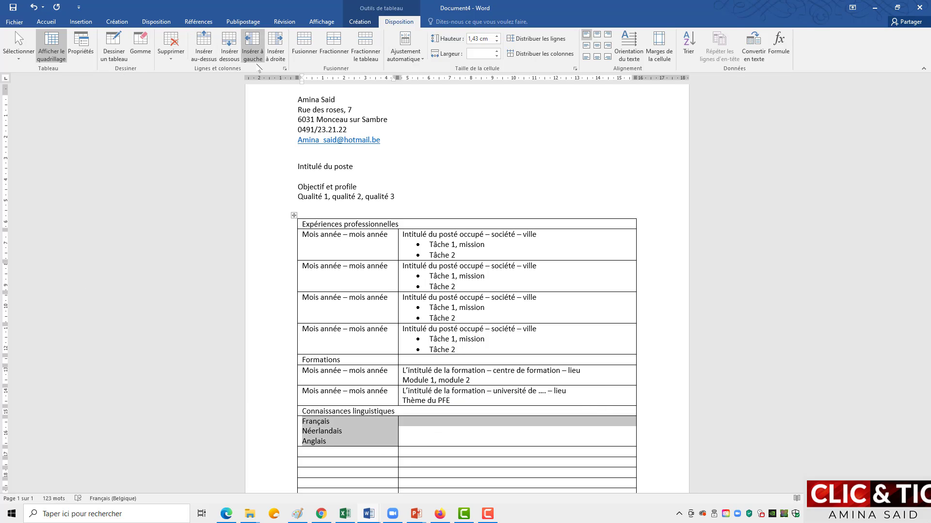
{"action": "left_click", "coordinate": [301, 50]}
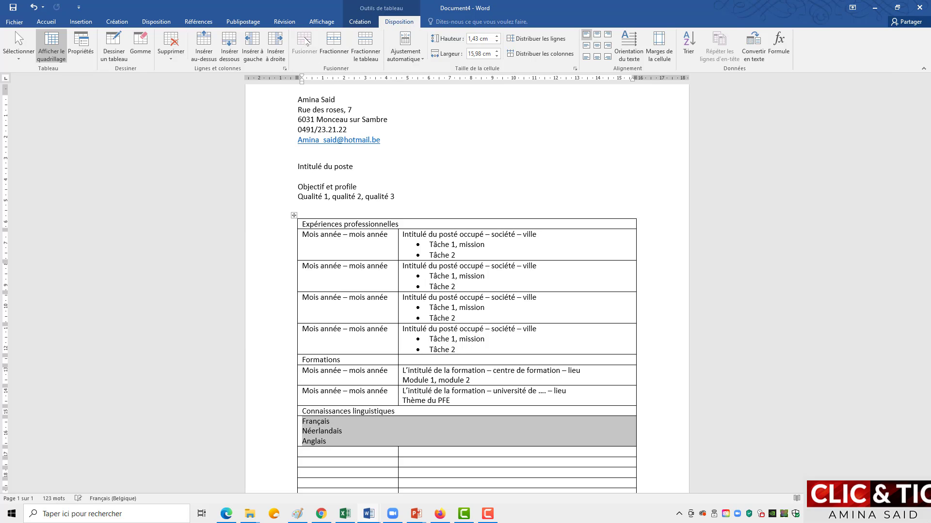
Add the proficiency after each language: "maternelle" for Français, "Lu et parlé parfait" for Néerlandais and "Lu et parlé couramment" for Anglais.
{"action": "left_click", "coordinate": [344, 425]}
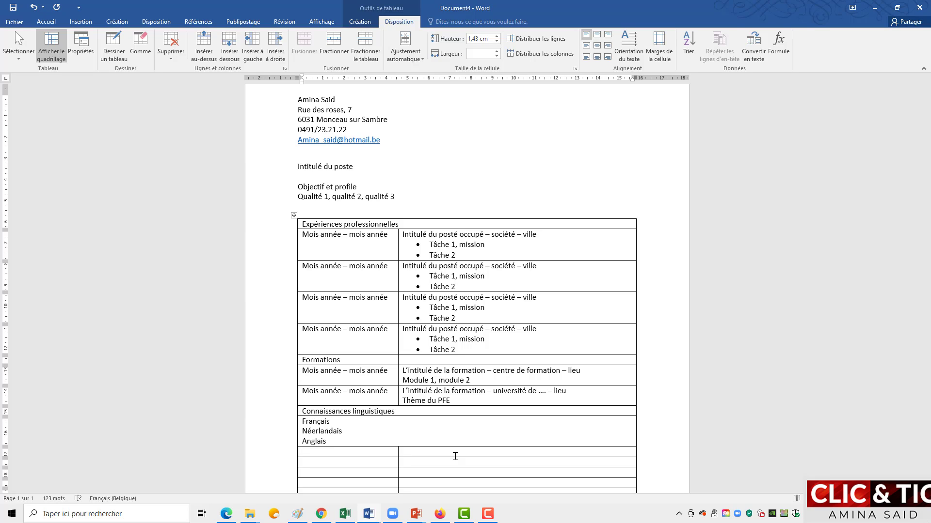
{"action": "type", "text": "ternelle"}
{"action": "type", "text": "parlai"}
{"action": "type", "text": " parfai"}
{"action": "type", "text": "t"}
{"action": "key", "text": "Return"}
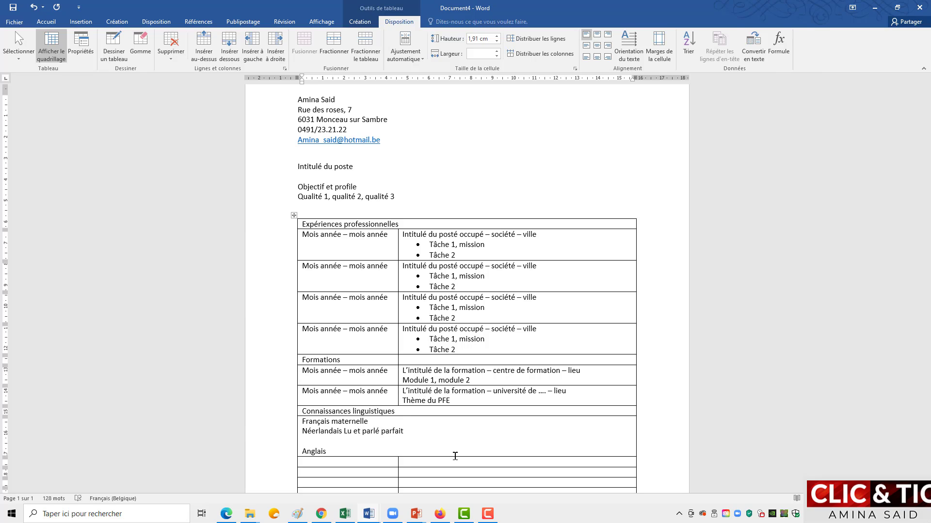
{"action": "key", "text": "BackSpace"}
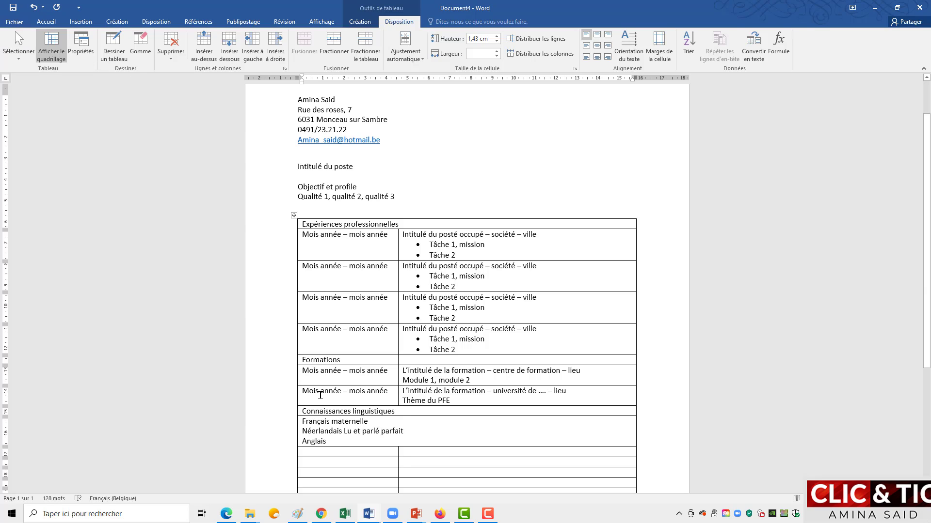
{"action": "type", "text": "Lu et par"}
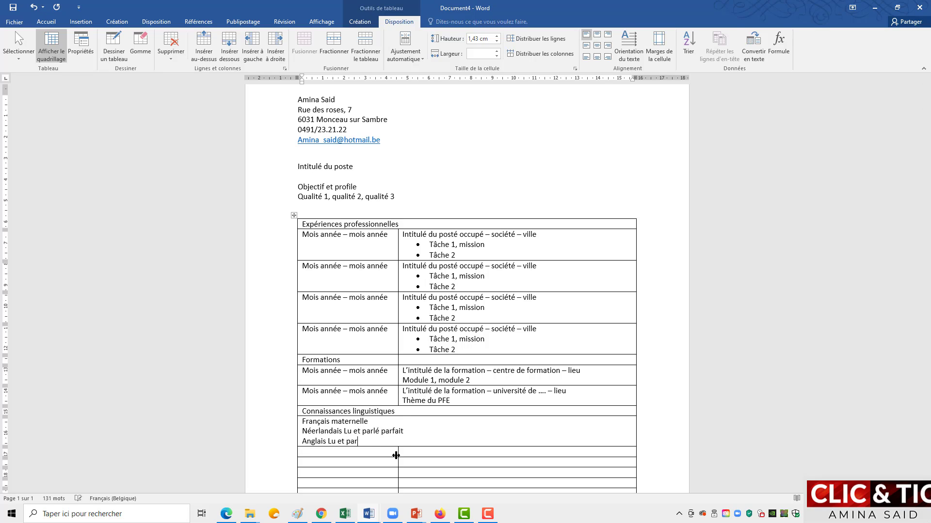
{"action": "type", "text": "lé coura"}
{"action": "type", "text": "mment"}
Insert the level "C1 :" after Néerlandais and "B2" after Anglais, before their descriptions.
{"action": "type", "text": "C"}
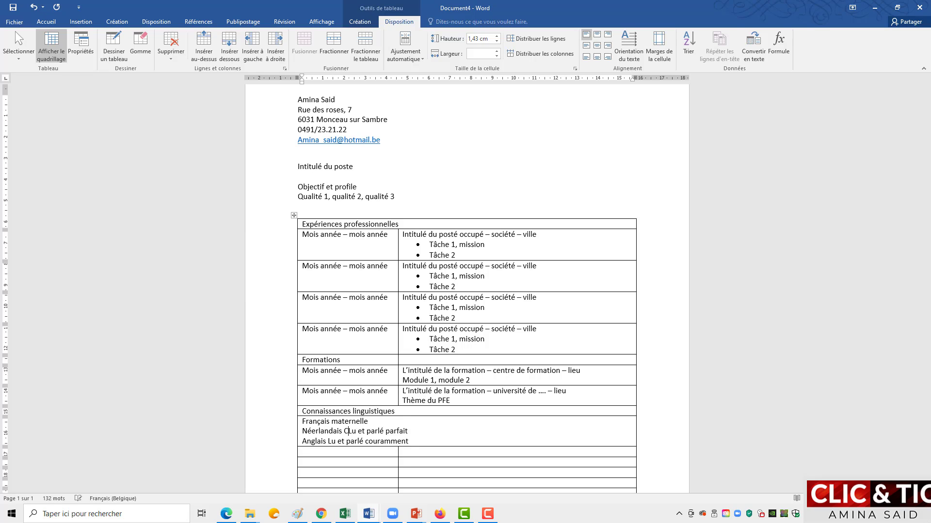
{"action": "type", "text": "1 :"}
{"action": "left_click", "coordinate": [326, 442]}
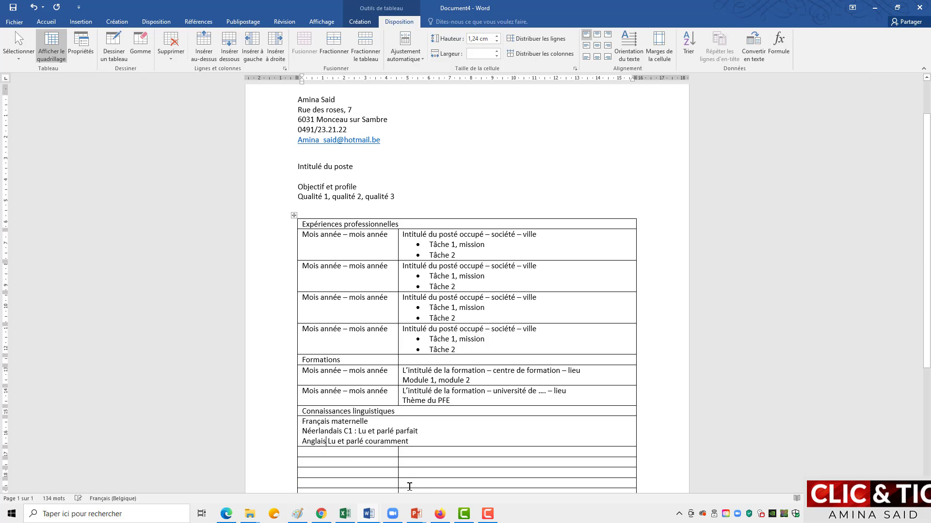
{"action": "type", "text": "B2"}
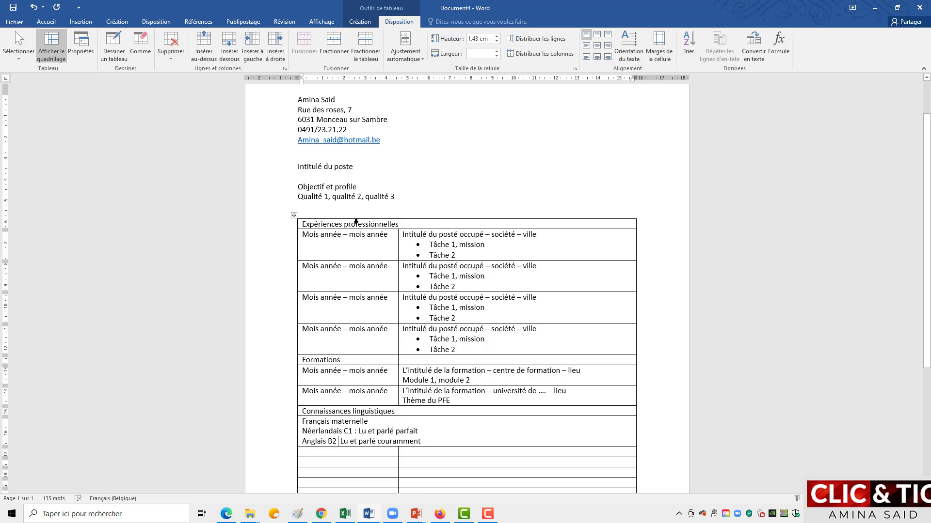
Merge the two cells of the first empty row below the languages.
{"action": "scroll", "coordinate": [544, 363], "scroll_direction": "down", "scroll_amount": 2}
{"action": "scroll", "coordinate": [540, 372], "scroll_direction": "down", "scroll_amount": 1}
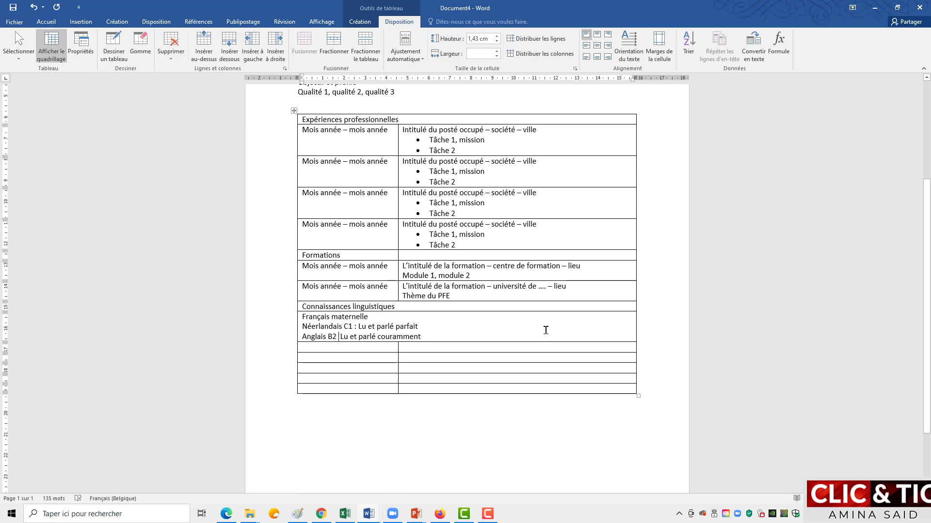
{"action": "left_click", "coordinate": [305, 347]}
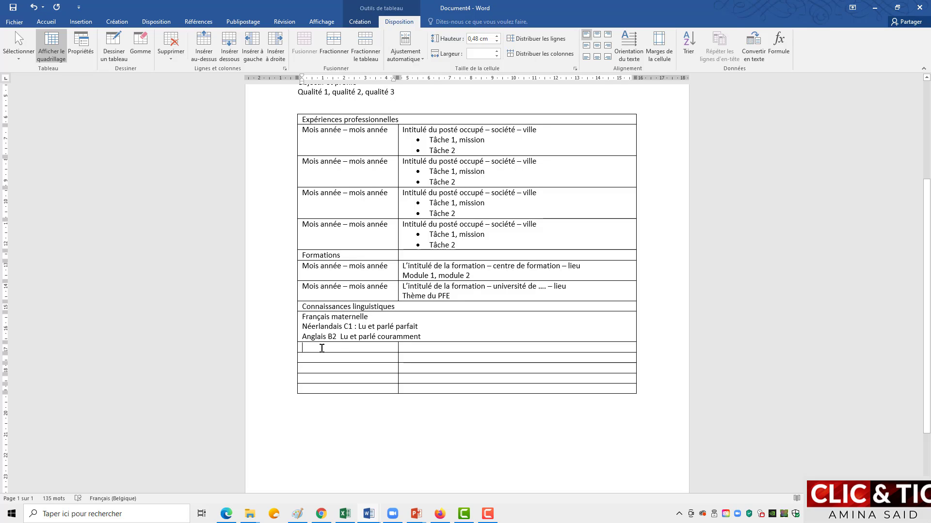
{"action": "left_click_drag", "start_coordinate": [378, 346], "coordinate": [425, 349]}
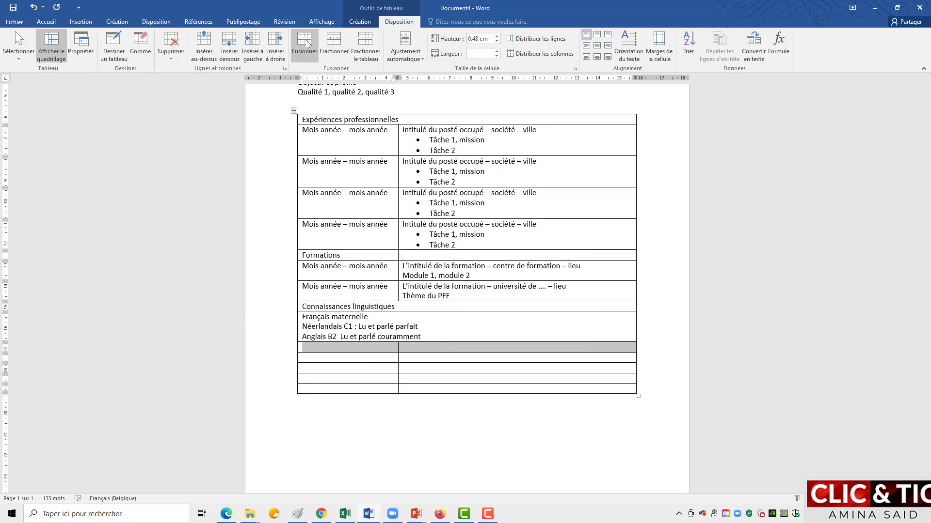
{"action": "left_click", "coordinate": [306, 52]}
Enter the heading "Connaissances en informatique" in the merged row below the languages.
{"action": "left_click", "coordinate": [317, 352]}
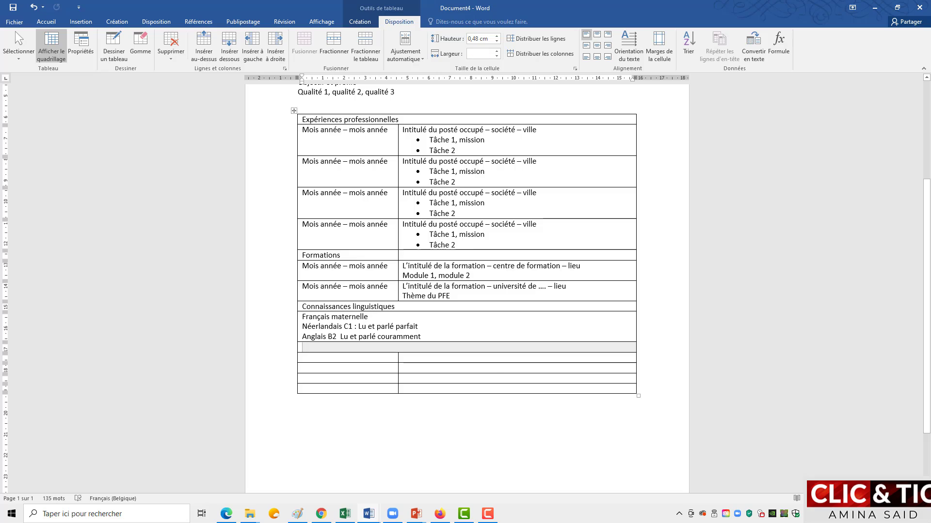
{"action": "type", "text": "connai"}
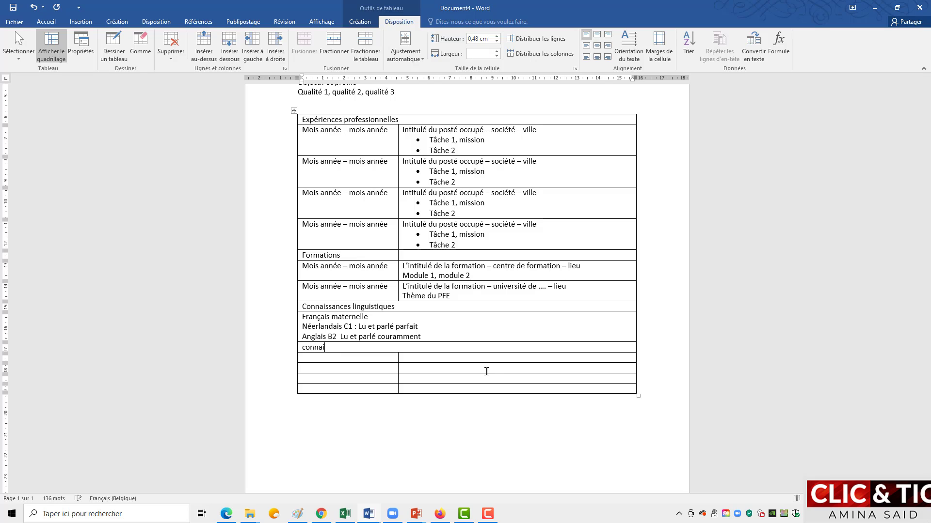
{"action": "type", "text": "ssances en o"}
{"action": "type", "text": "inform"}
{"action": "type", "text": "atique"}
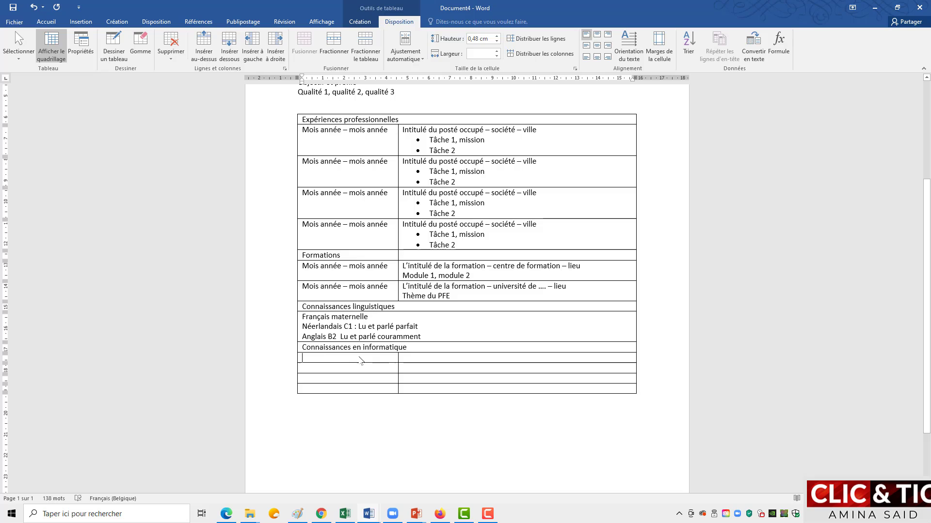
Merge the two cells of the row below "Connaissances en informatique" and enter "MS Word," in it.
{"action": "left_click_drag", "start_coordinate": [360, 359], "coordinate": [408, 359]}
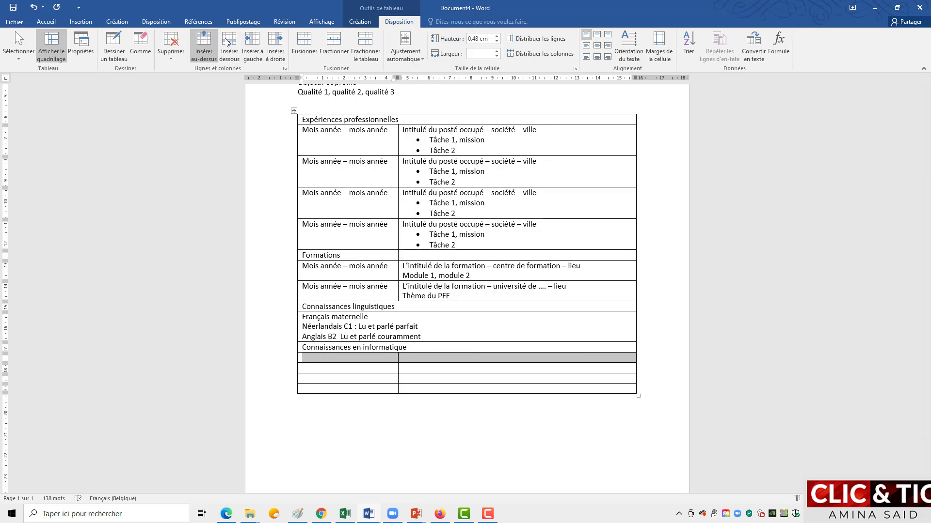
{"action": "left_click", "coordinate": [305, 41]}
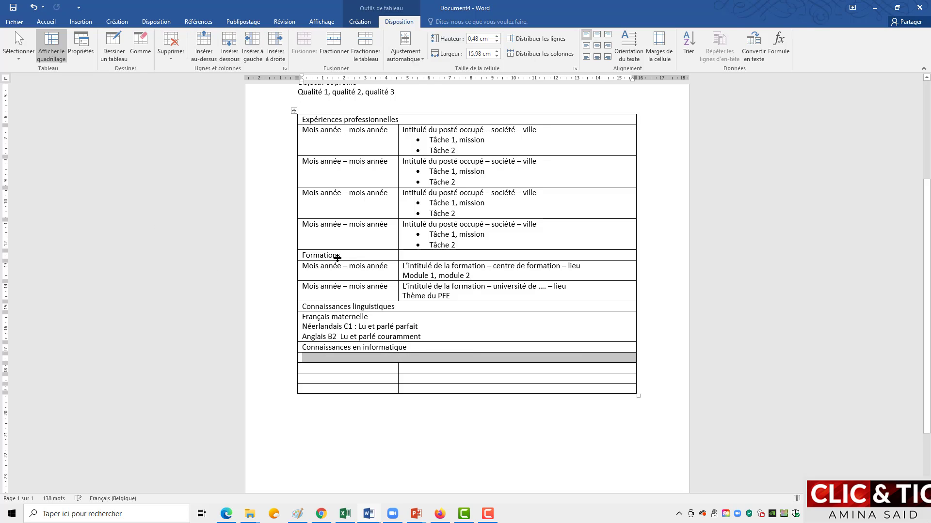
{"action": "left_click", "coordinate": [324, 359]}
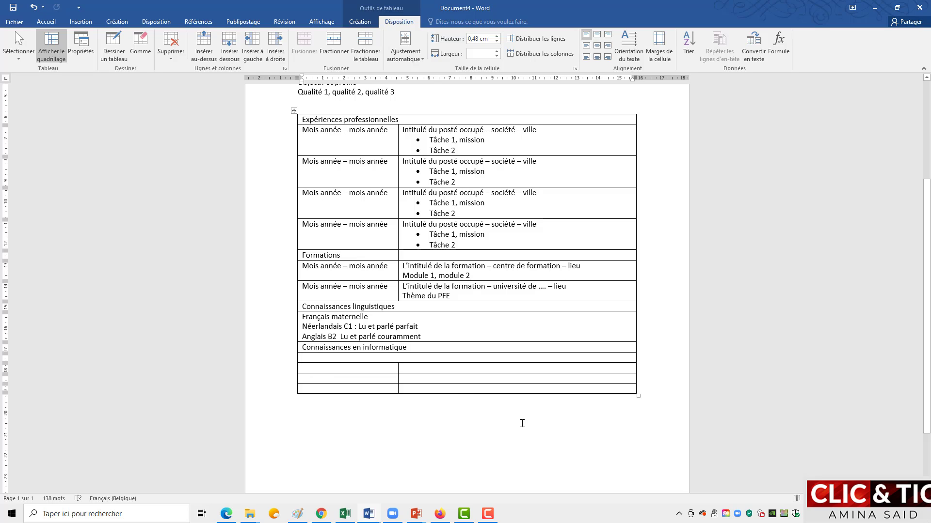
{"action": "type", "text": "M"}
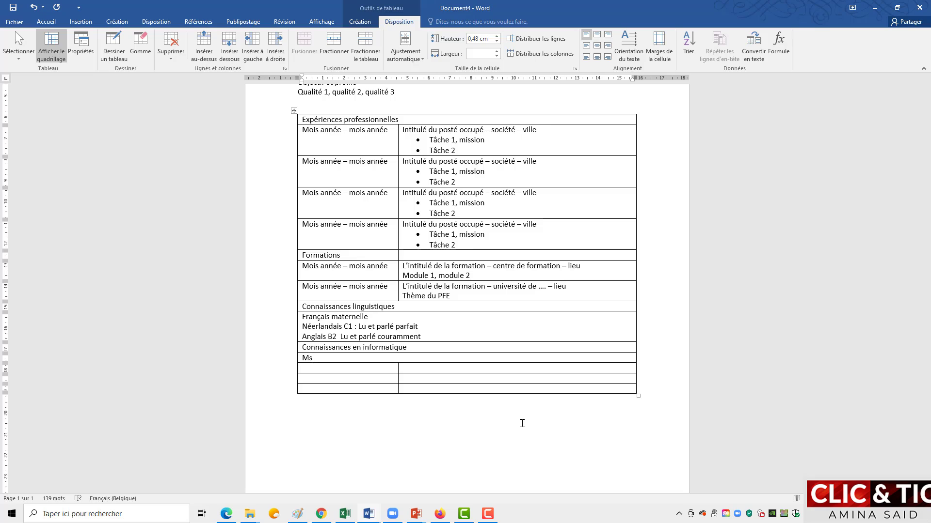
{"action": "type", "text": "S Word,"}
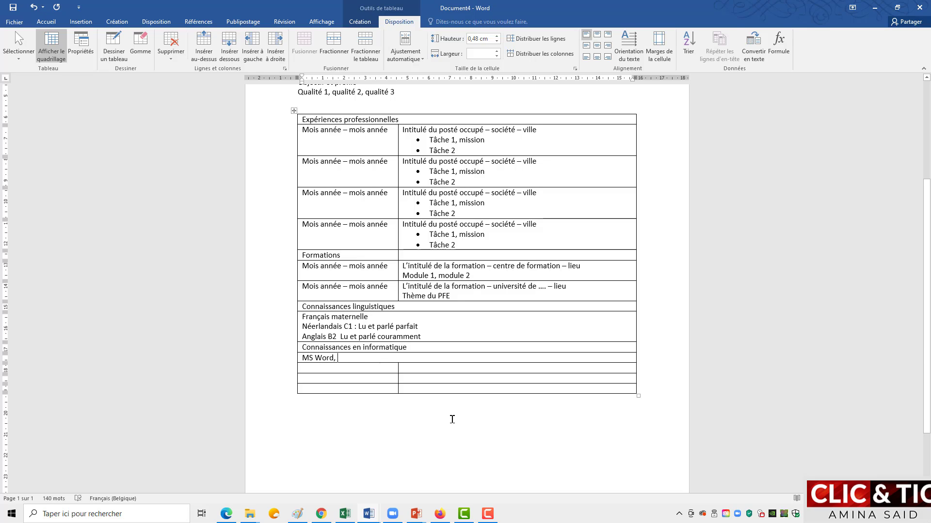
Change the computer skills entry to "MS Office, Adobe Photoshop, notions en WordPress".
{"action": "key", "text": "BackSpace"}
{"action": "key", "text": "BackSpace"}
{"action": "key", "text": "BackSpace"}
{"action": "key", "text": "BackSpace"}
{"action": "key", "text": "BackSpace"}
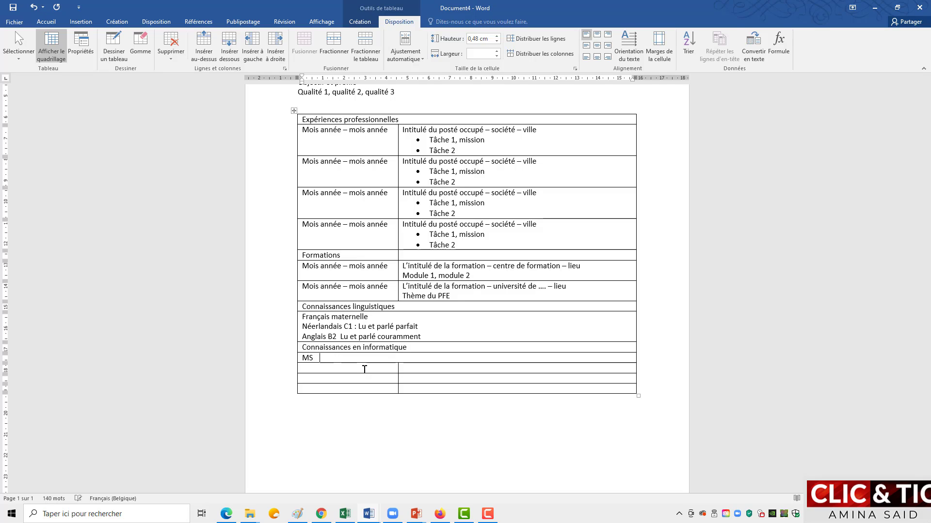
{"action": "type", "text": "Office,"}
{"action": "type", "text": "Adobe Photoshop"}
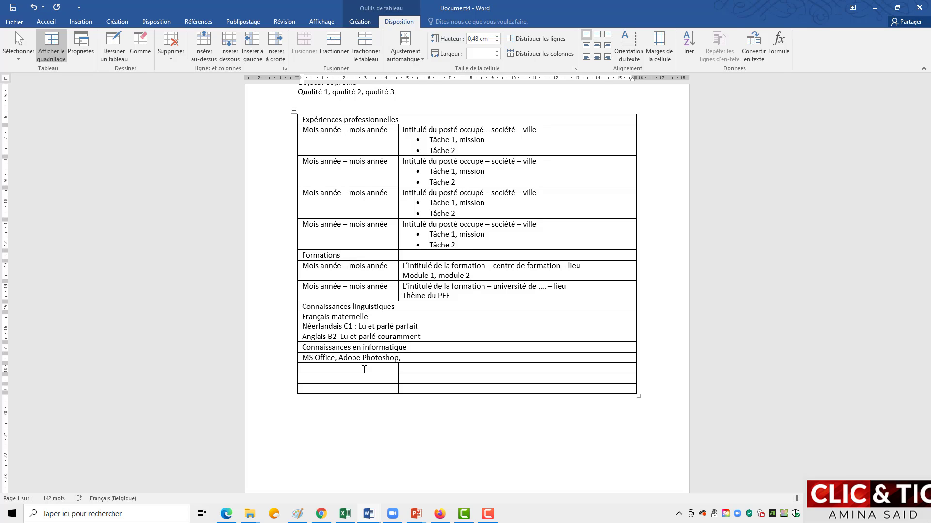
{"action": "type", "text": ", notions en WordPress"}
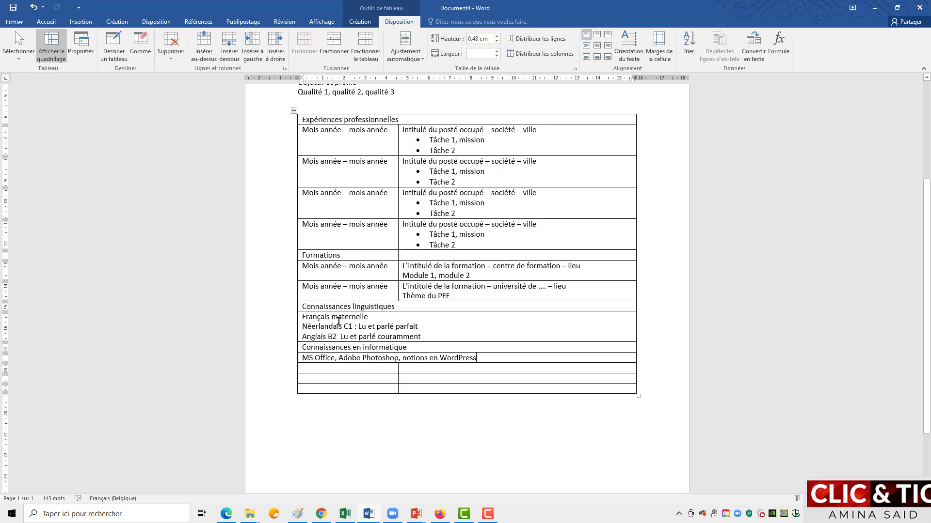
Enter the heading "Centres d'intérêt" in the row below the computer skills and merge that row's two cells.
{"action": "left_click", "coordinate": [314, 369]}
{"action": "type", "text": "Centre d'"}
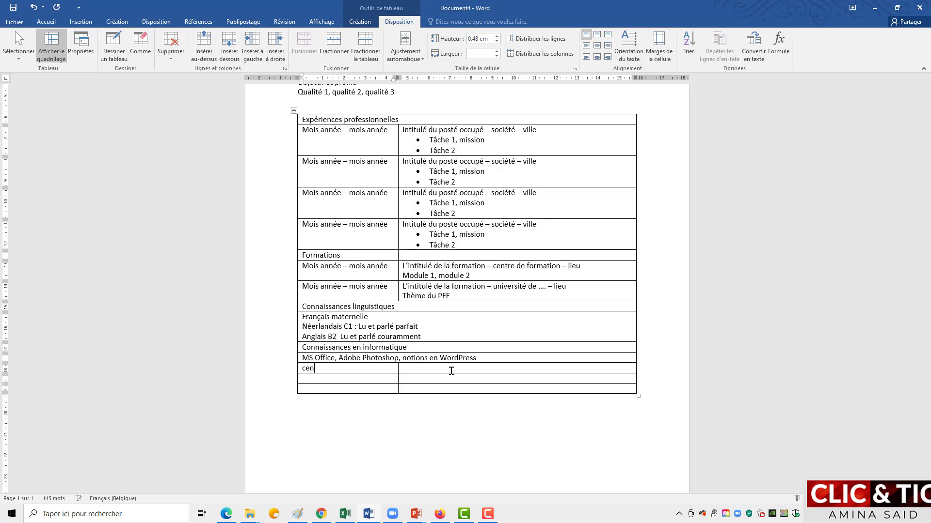
{"action": "key", "text": "BackSpace"}
{"action": "key", "text": "BackSpace"}
{"action": "type", "text": "s d'intérêt"}
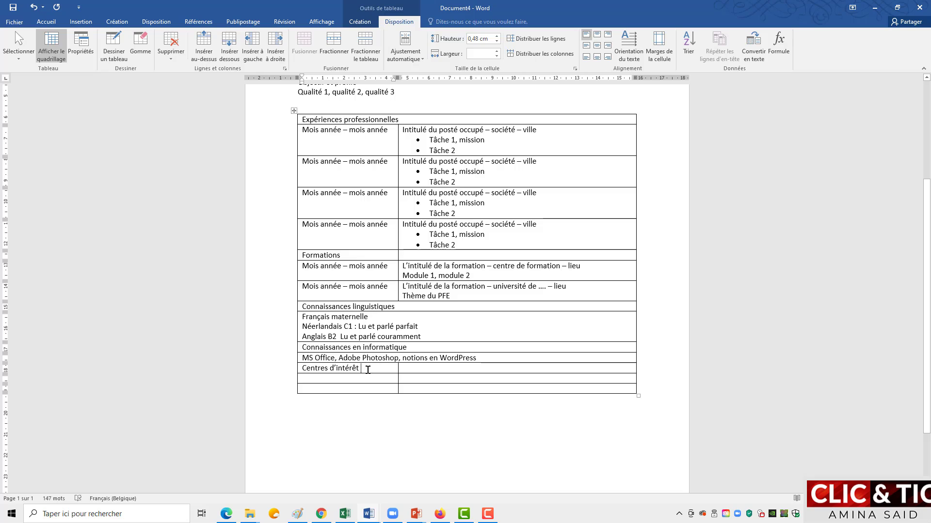
{"action": "left_click_drag", "start_coordinate": [370, 370], "coordinate": [405, 365]}
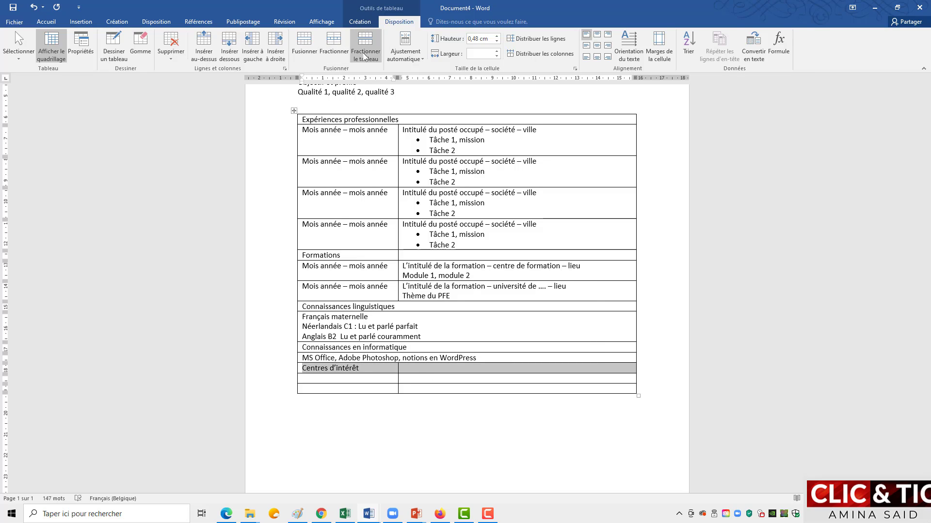
{"action": "left_click", "coordinate": [305, 47]}
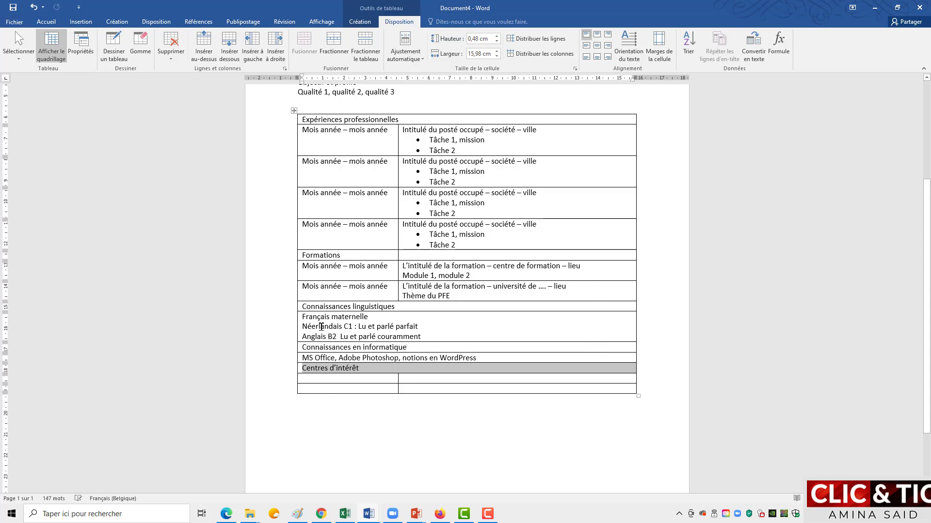
Merge the two cells of the empty row below "Centres d'intérêt".
{"action": "left_click", "coordinate": [323, 379]}
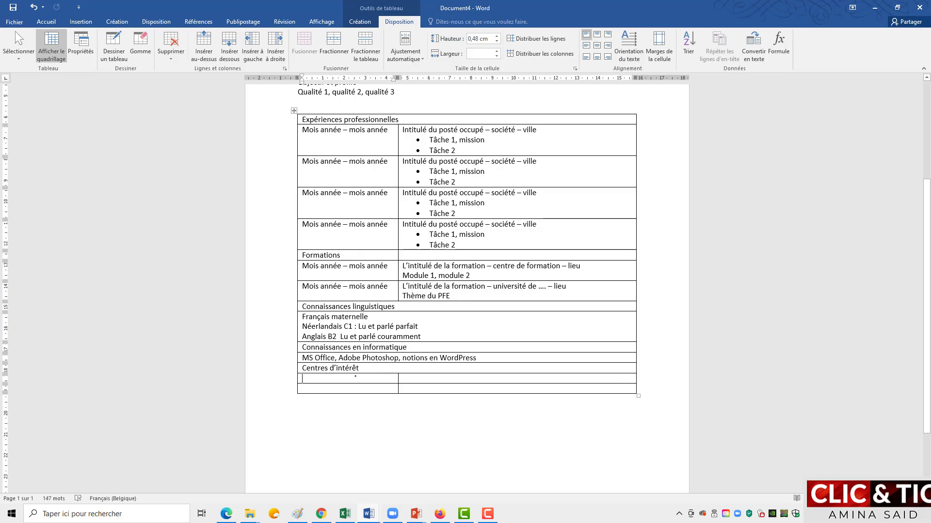
{"action": "left_click_drag", "start_coordinate": [356, 377], "coordinate": [420, 384]}
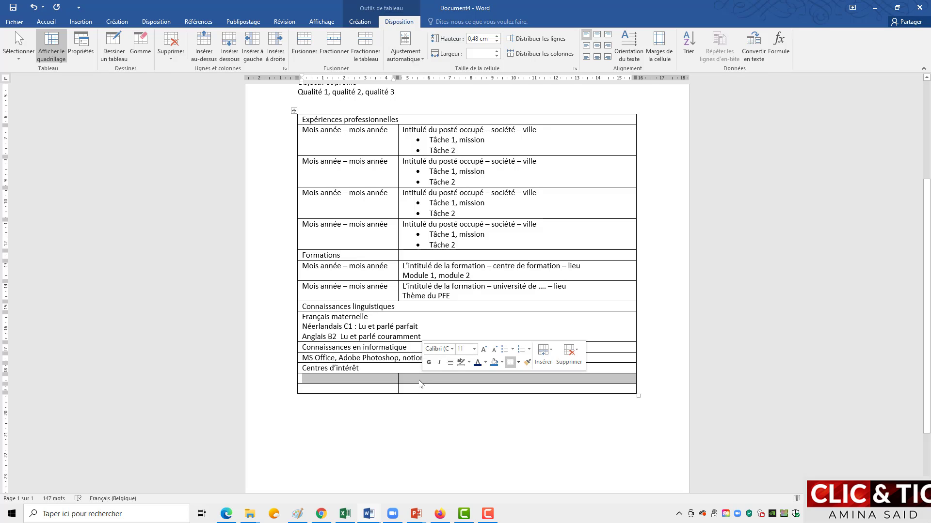
{"action": "left_click", "coordinate": [304, 43]}
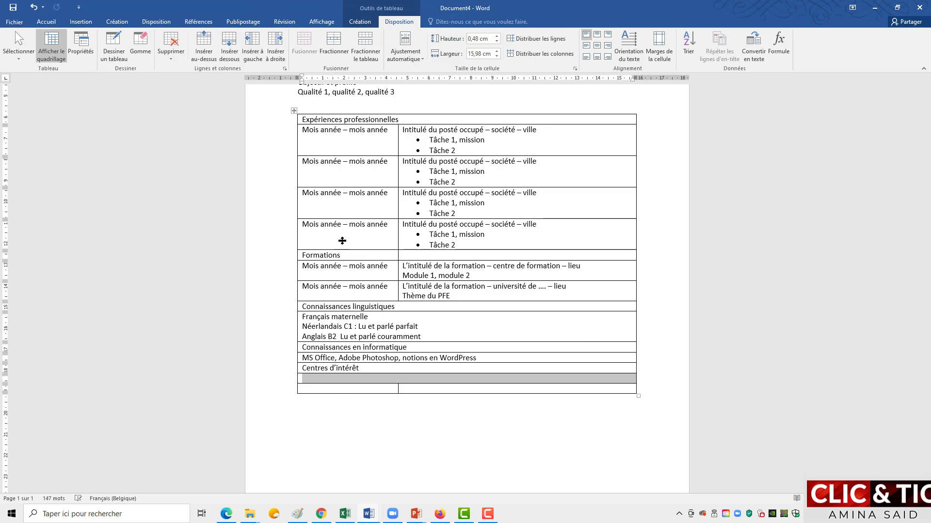
{"action": "left_click", "coordinate": [484, 399]}
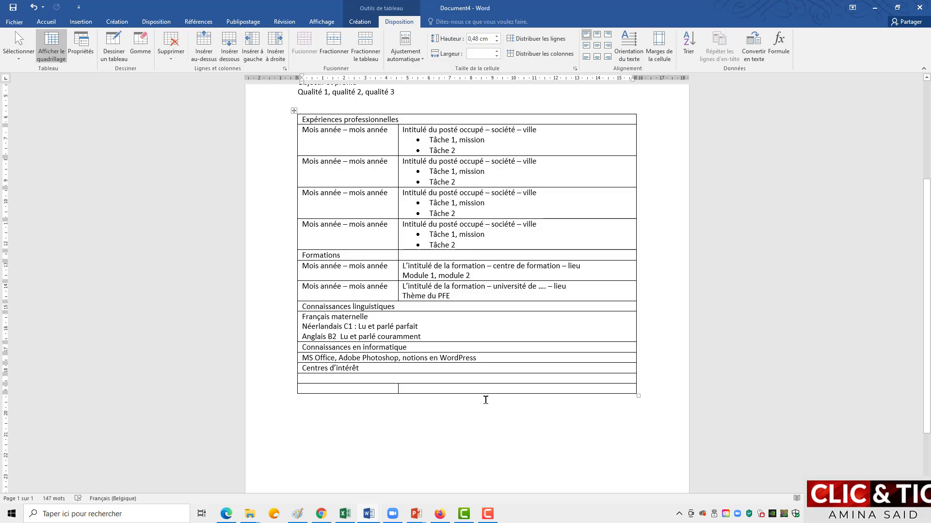
Enter "Randonnées : Participation aux marches Adeps" and, on a second line, "Cuisine orientale" in the merged row below "Centres d'intérêt".
{"action": "type", "text": "randon"}
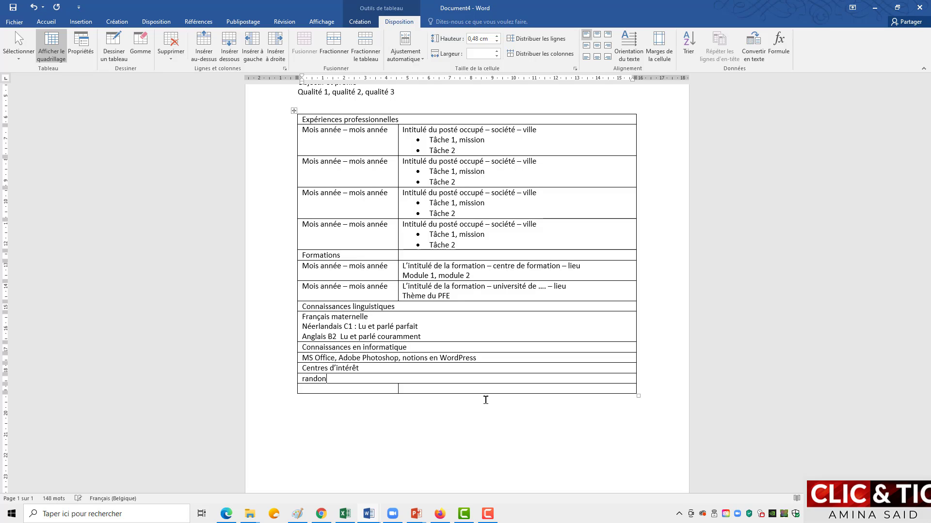
{"action": "type", "text": "nées : Participation au"}
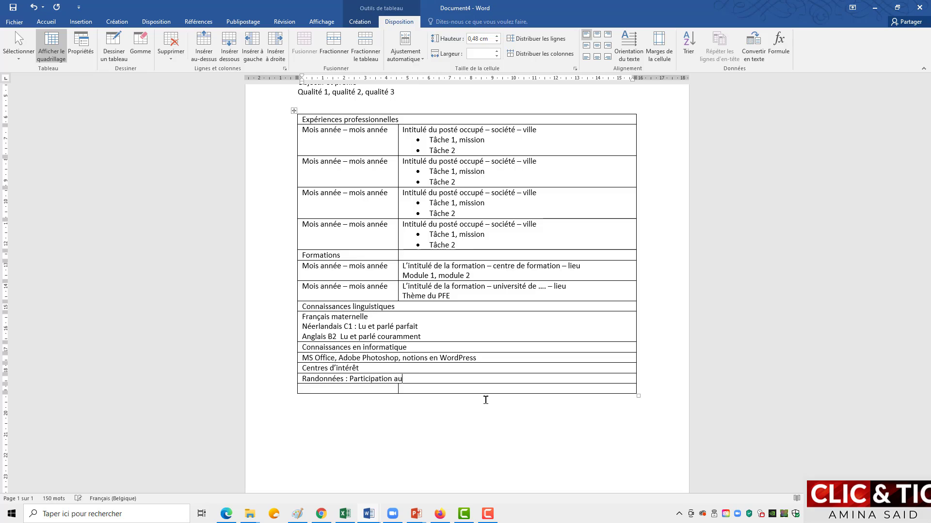
{"action": "type", "text": "x marches Adeps"}
{"action": "key", "text": "Return"}
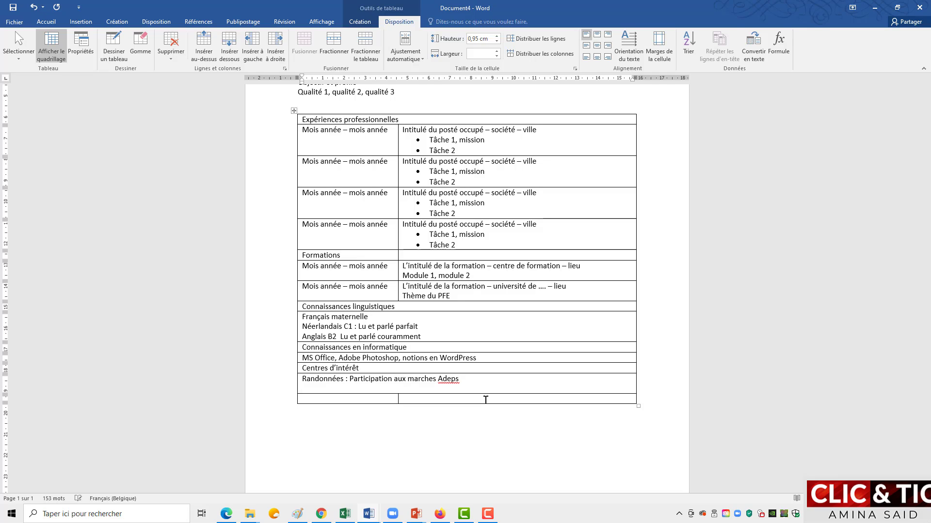
{"action": "type", "text": "Cuisine oriental"}
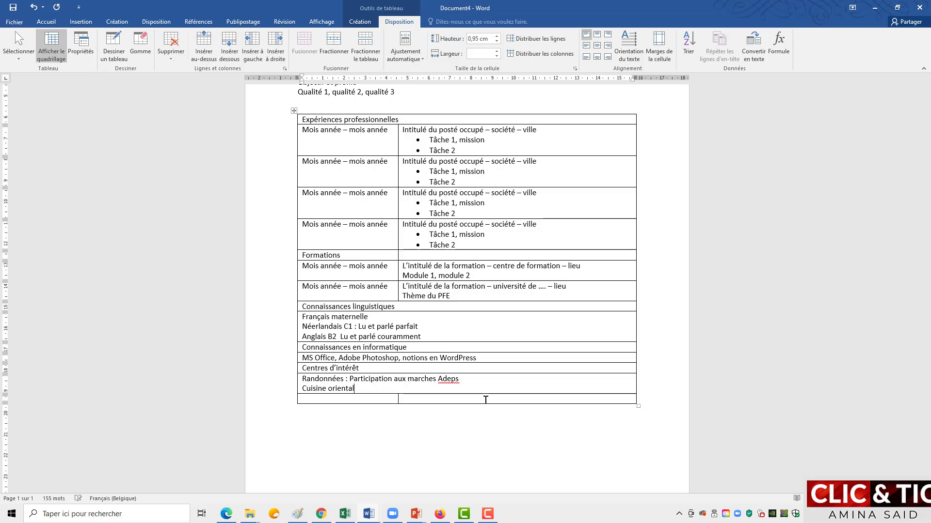
{"action": "type", "text": "e"}
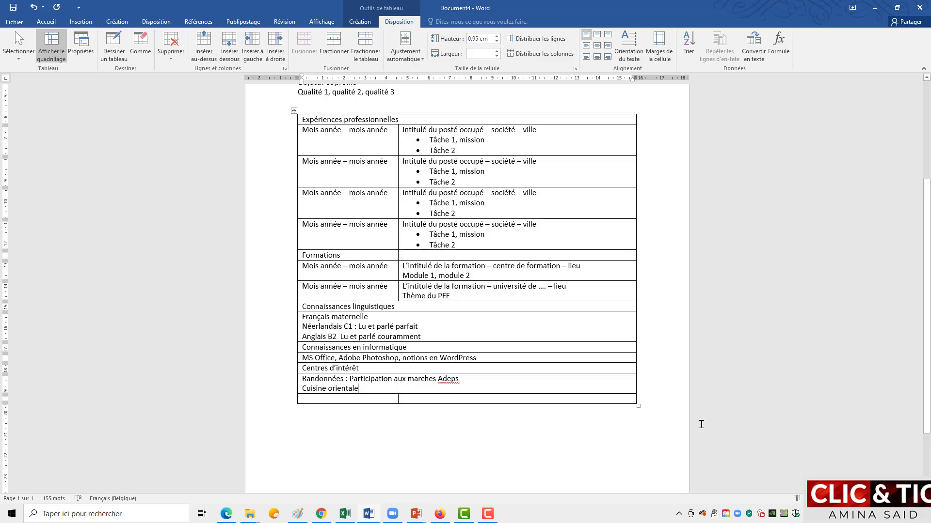
Delete the empty last row of the CV table.
{"action": "scroll", "coordinate": [701, 425], "scroll_direction": "down", "scroll_amount": 1}
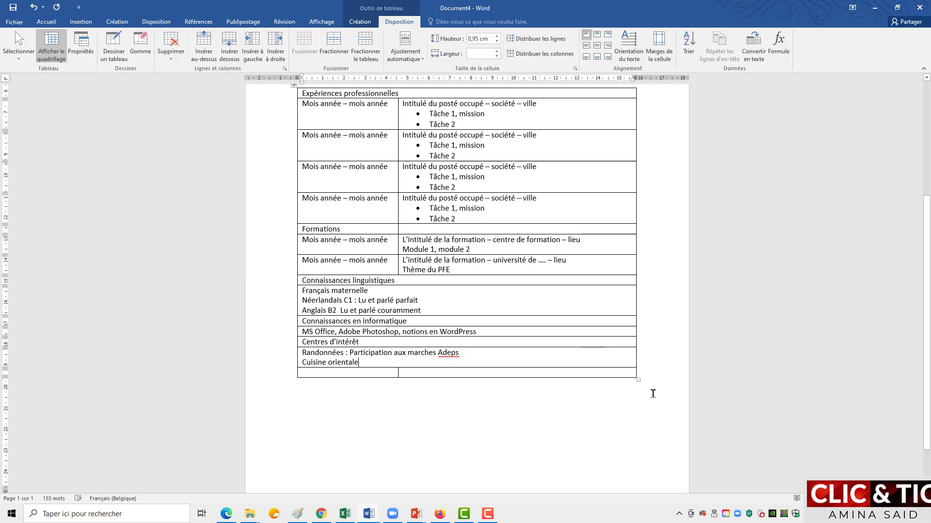
{"action": "scroll", "coordinate": [652, 394], "scroll_direction": "down", "scroll_amount": 2}
{"action": "scroll", "coordinate": [595, 375], "scroll_direction": "up", "scroll_amount": 8}
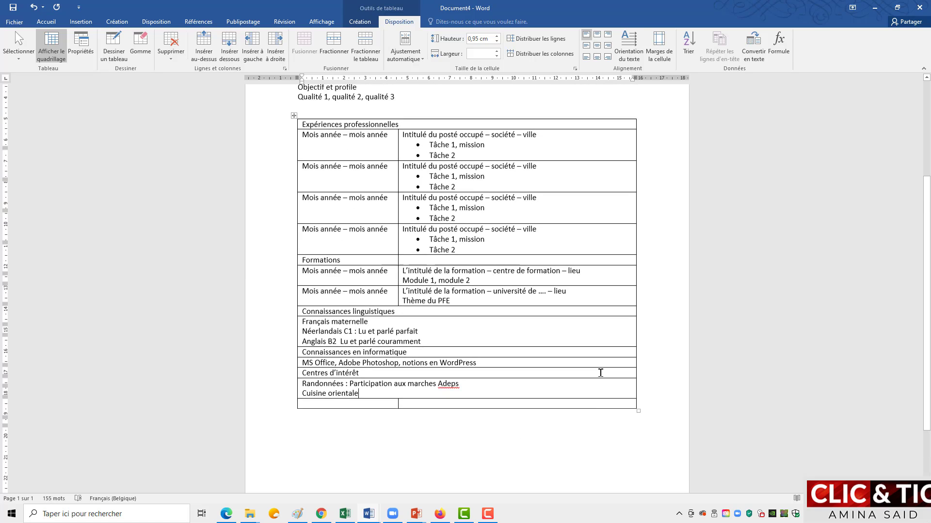
{"action": "scroll", "coordinate": [599, 372], "scroll_direction": "down", "scroll_amount": 1}
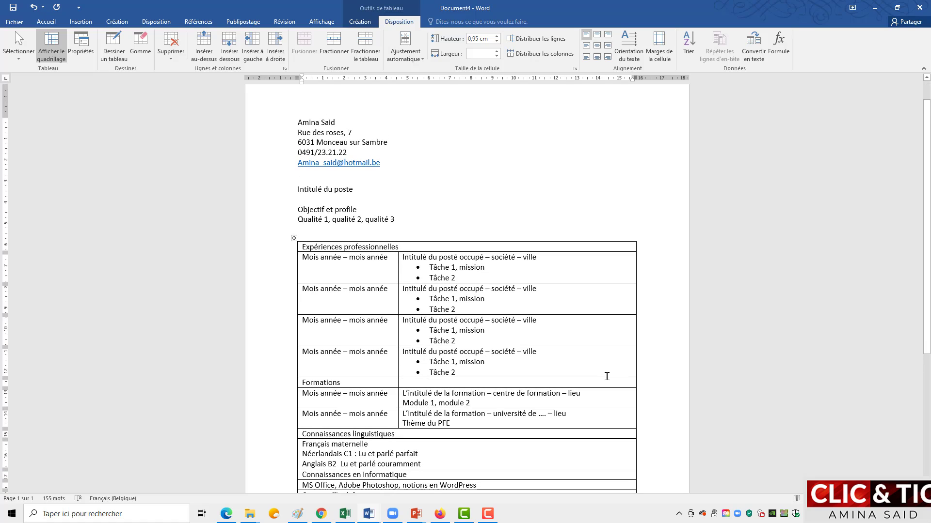
{"action": "scroll", "coordinate": [606, 377], "scroll_direction": "down", "scroll_amount": 3}
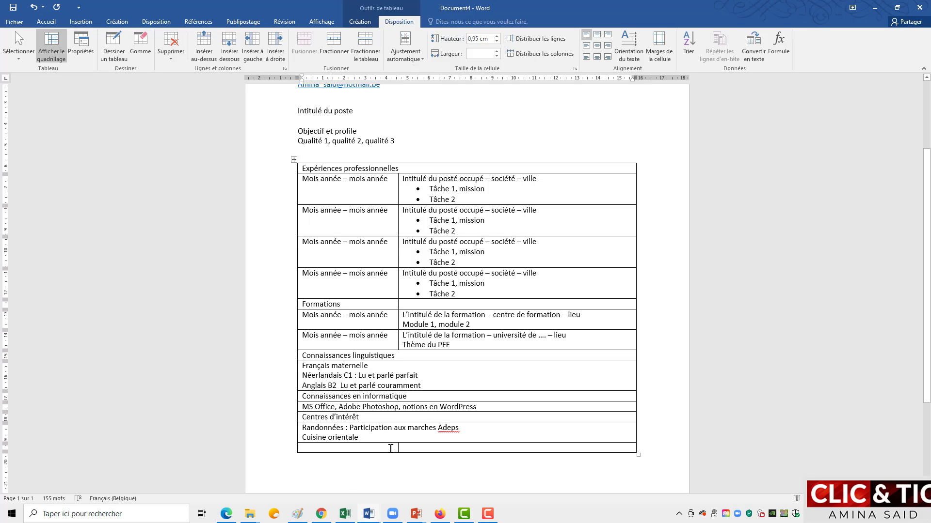
{"action": "left_click", "coordinate": [391, 449]}
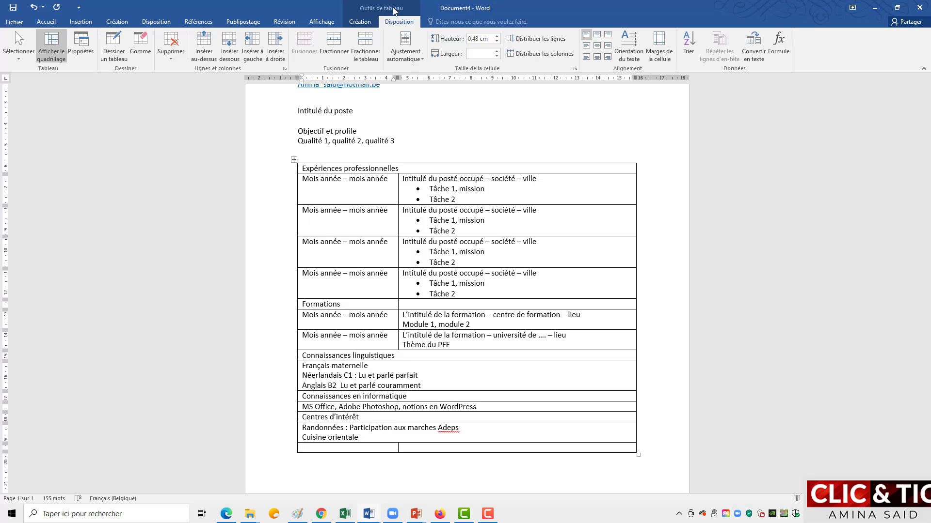
{"action": "left_click", "coordinate": [175, 57]}
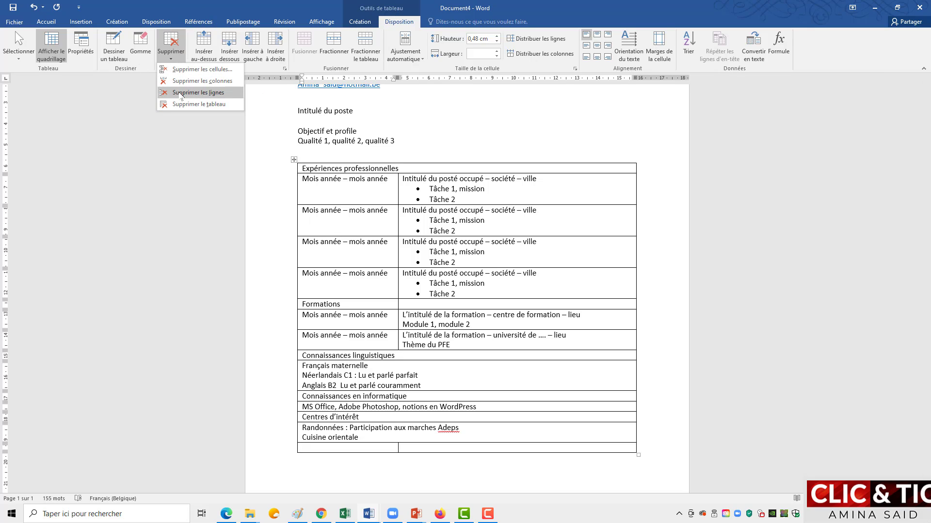
{"action": "left_click", "coordinate": [180, 93]}
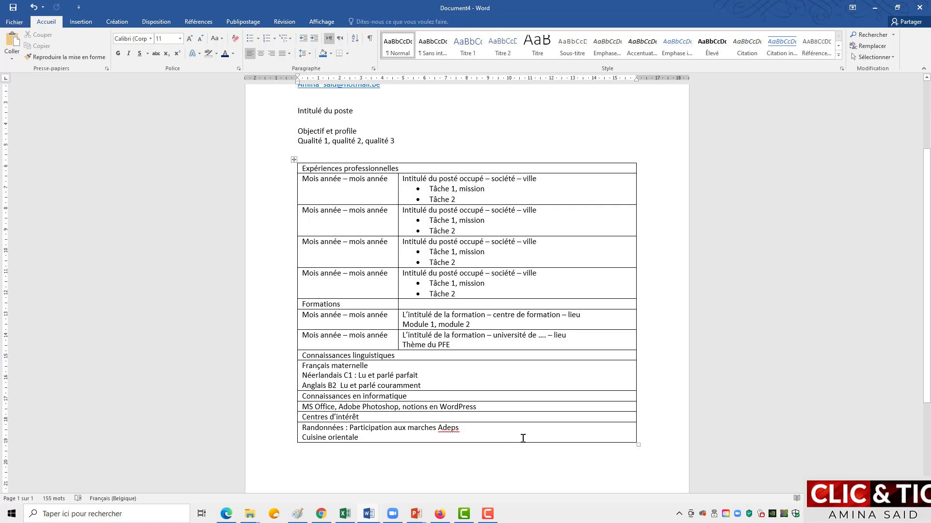
Make the full name at the top of the CV bold and set its font size to 12.
{"action": "scroll", "coordinate": [522, 441], "scroll_direction": "up", "scroll_amount": 4}
{"action": "scroll", "coordinate": [542, 430], "scroll_direction": "down", "scroll_amount": 2}
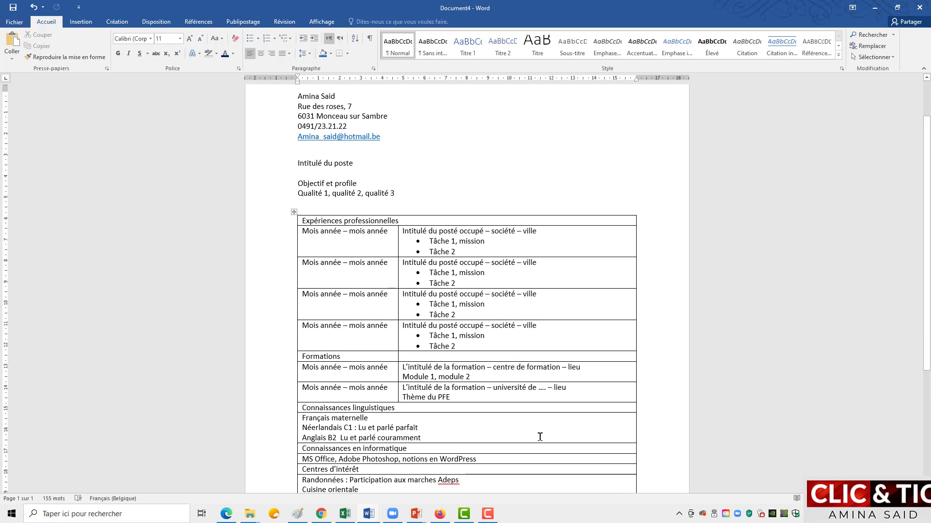
{"action": "scroll", "coordinate": [531, 417], "scroll_direction": "up", "scroll_amount": 2}
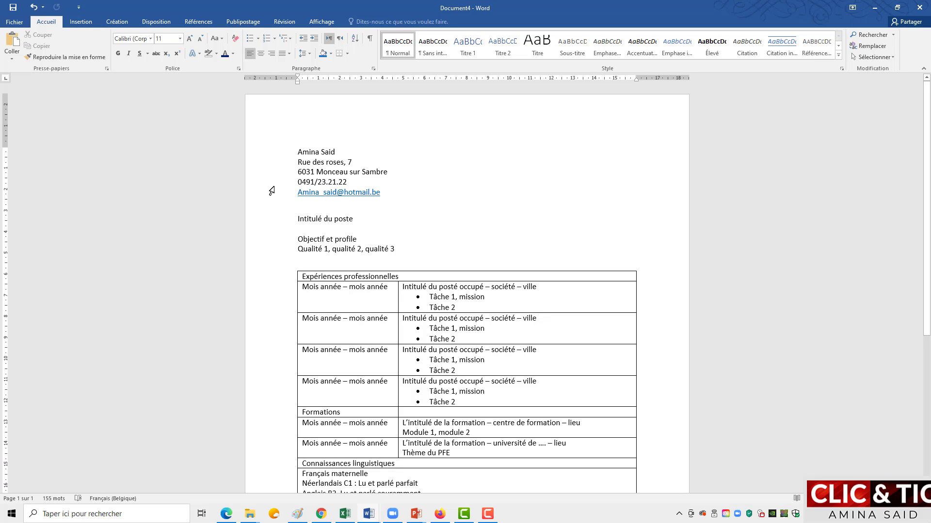
{"action": "left_click", "coordinate": [266, 154]}
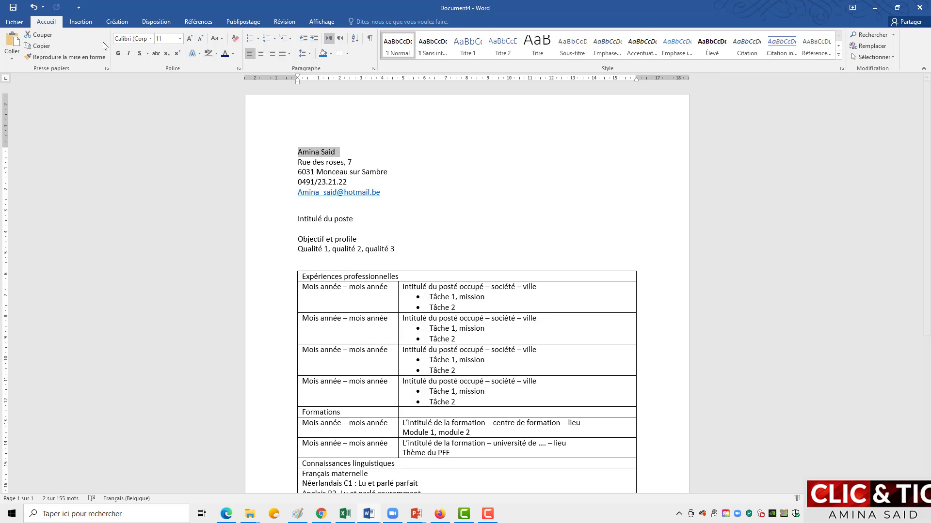
{"action": "left_click", "coordinate": [118, 53]}
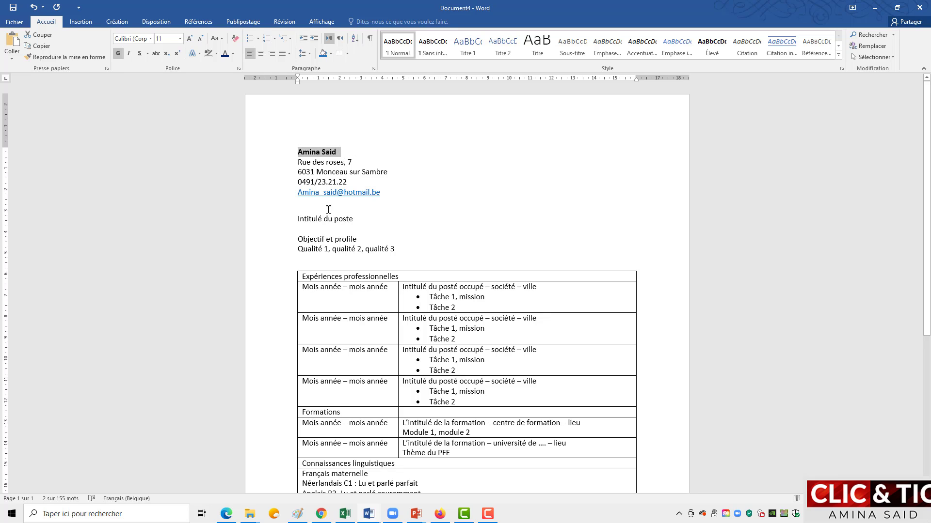
{"action": "left_click", "coordinate": [189, 39]}
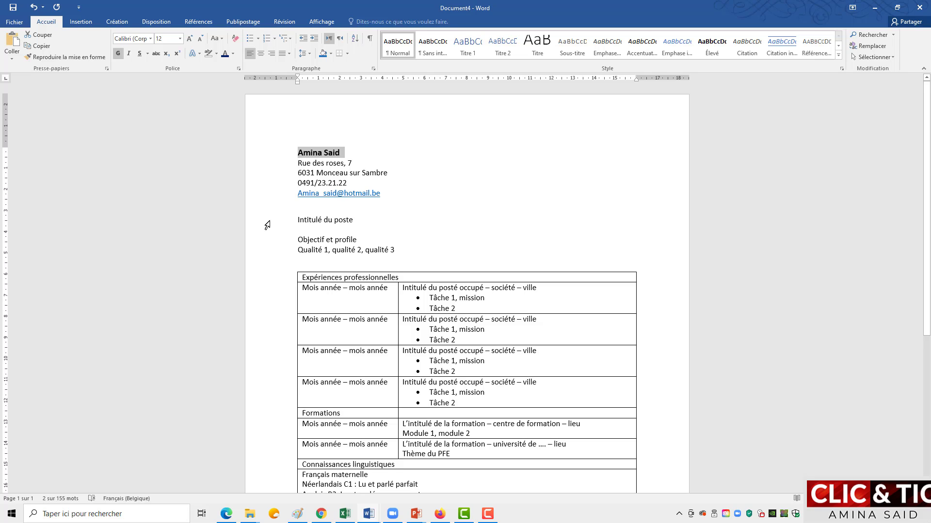
Centre the lines from "Intitulé du poste" to "Qualité 1, qualité 2, qualité 3".
{"action": "left_click_drag", "start_coordinate": [267, 226], "coordinate": [269, 257]}
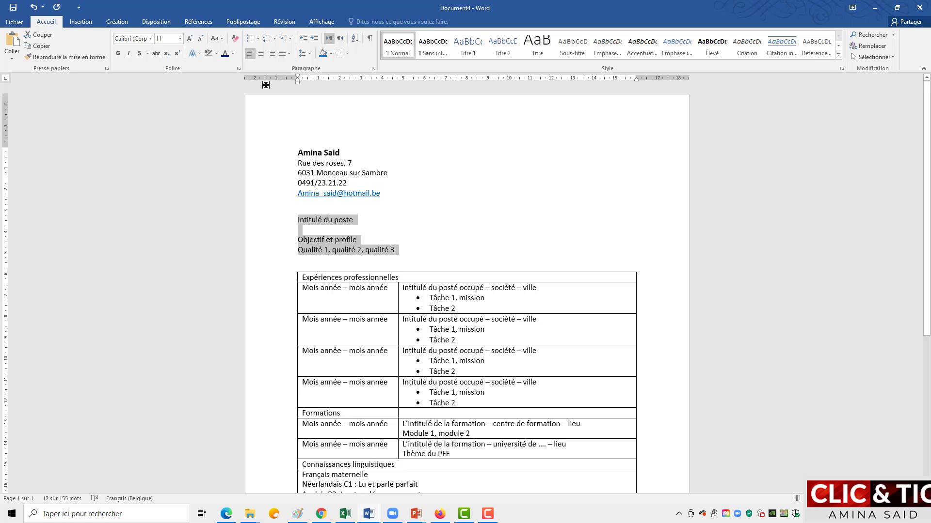
{"action": "left_click", "coordinate": [261, 53]}
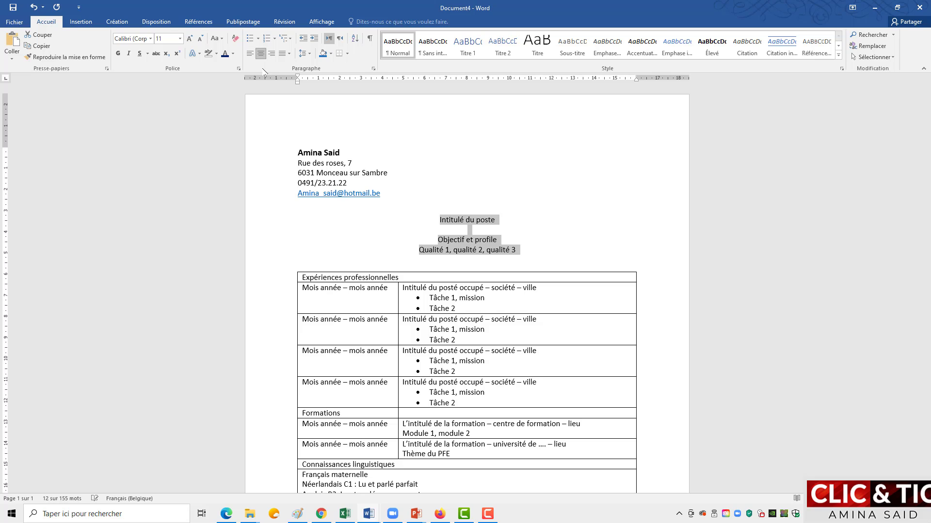
Format the "Intitulé du poste" line in the darkest orange theme colour, bold, at font size 18.
{"action": "left_click", "coordinate": [275, 221]}
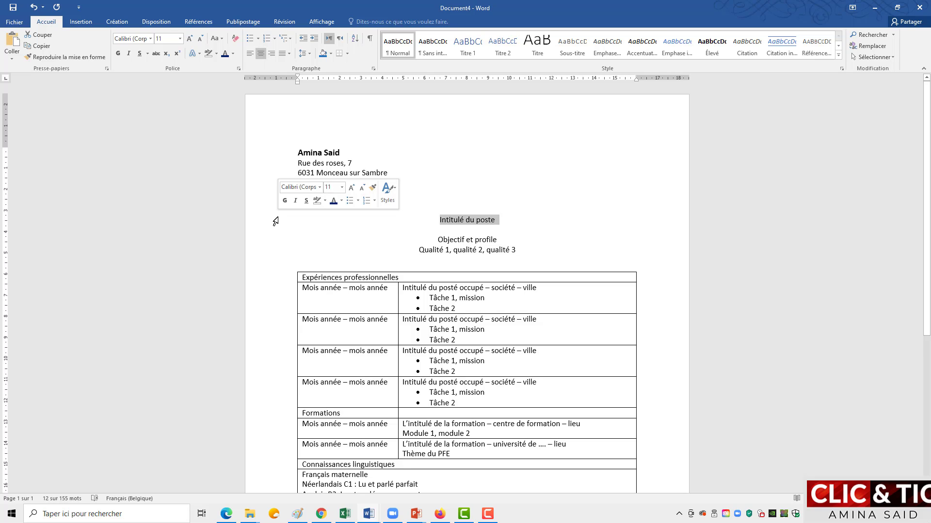
{"action": "left_click", "coordinate": [232, 53]}
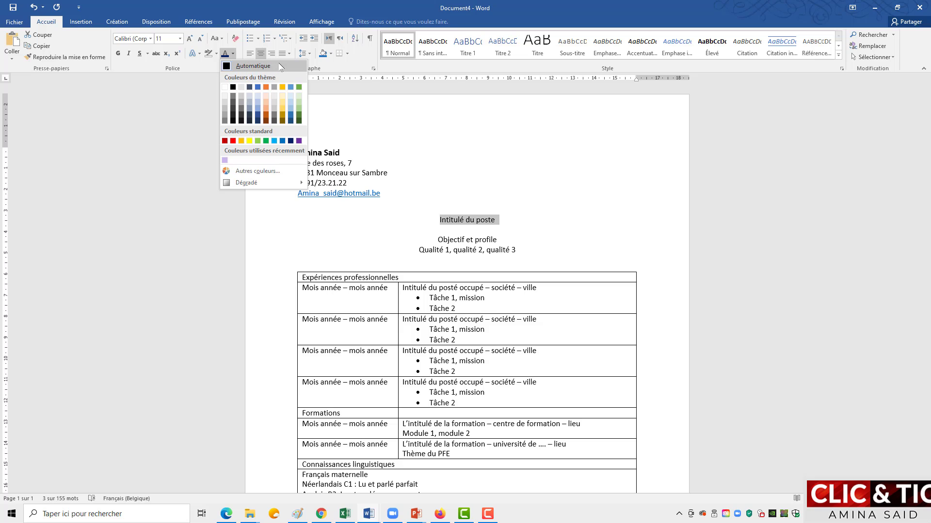
{"action": "left_click", "coordinate": [266, 122]}
{"action": "left_click", "coordinate": [117, 53]}
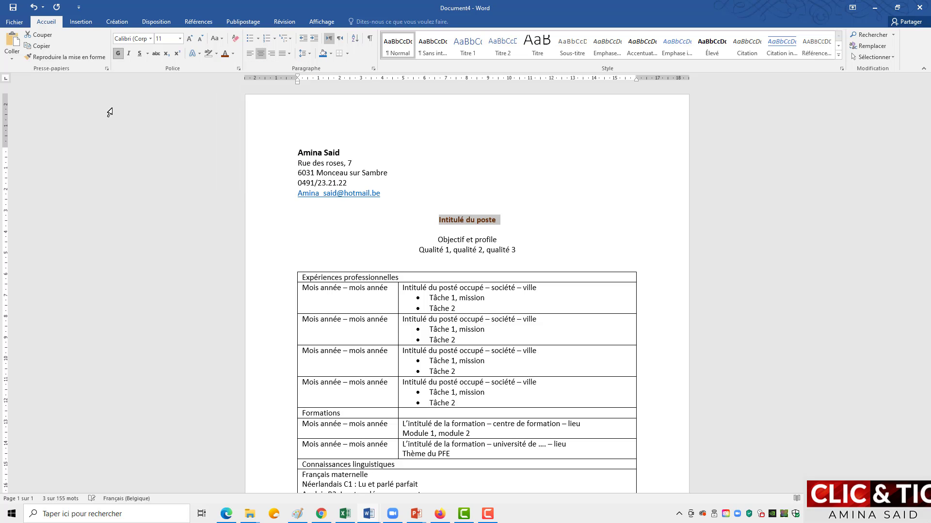
{"action": "left_click", "coordinate": [189, 38]}
{"action": "left_click", "coordinate": [190, 39]}
{"action": "left_click", "coordinate": [189, 39]}
{"action": "left_click", "coordinate": [190, 39]}
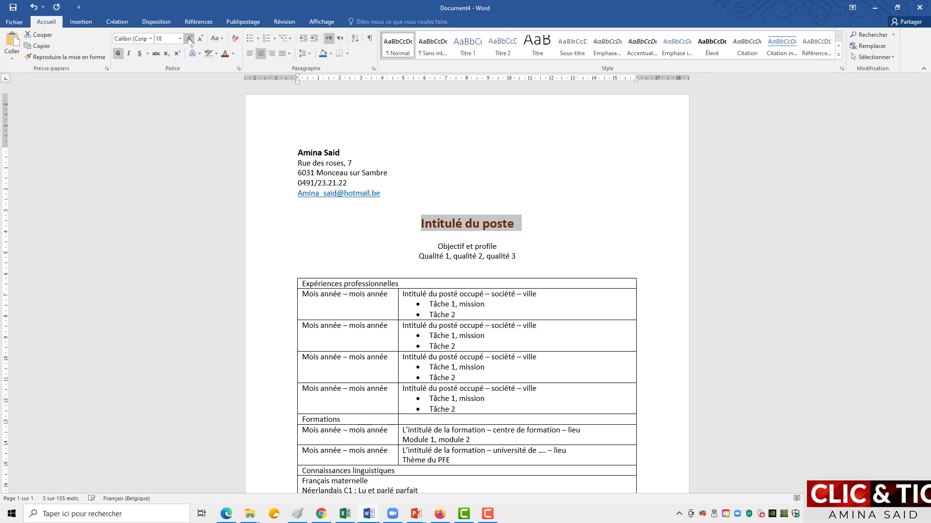
{"action": "left_click", "coordinate": [465, 223]}
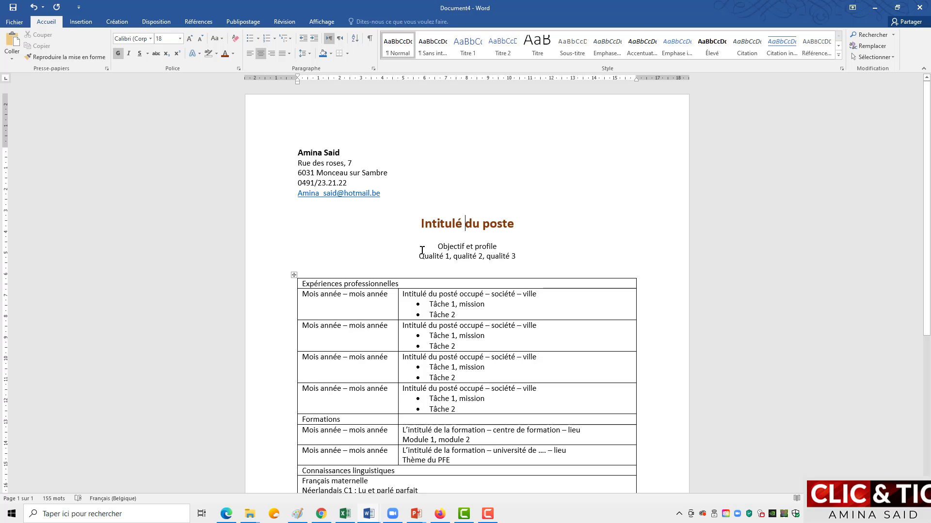
Make the "Objectif et profile" and "Qualité 1, qualité 2, qualité 3" lines bold and italic at font size 12.
{"action": "left_click_drag", "start_coordinate": [260, 246], "coordinate": [261, 261]}
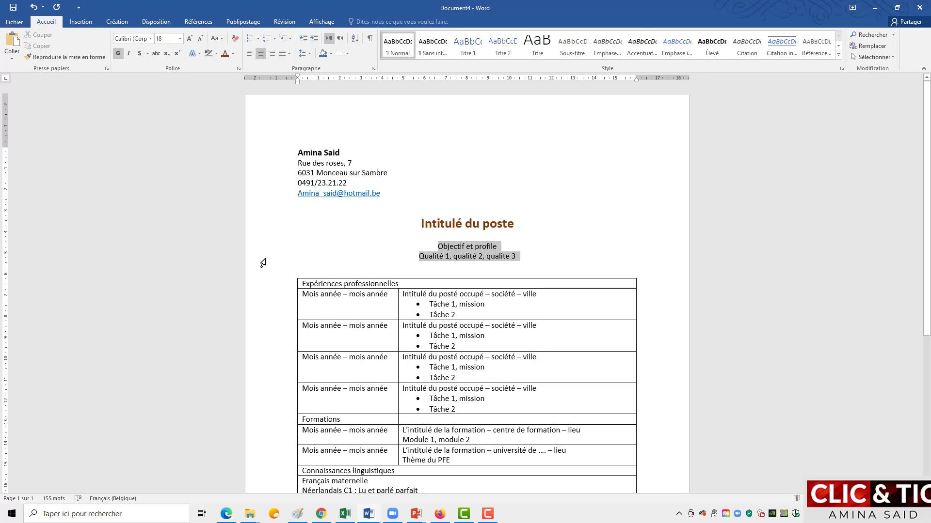
{"action": "left_click", "coordinate": [118, 53]}
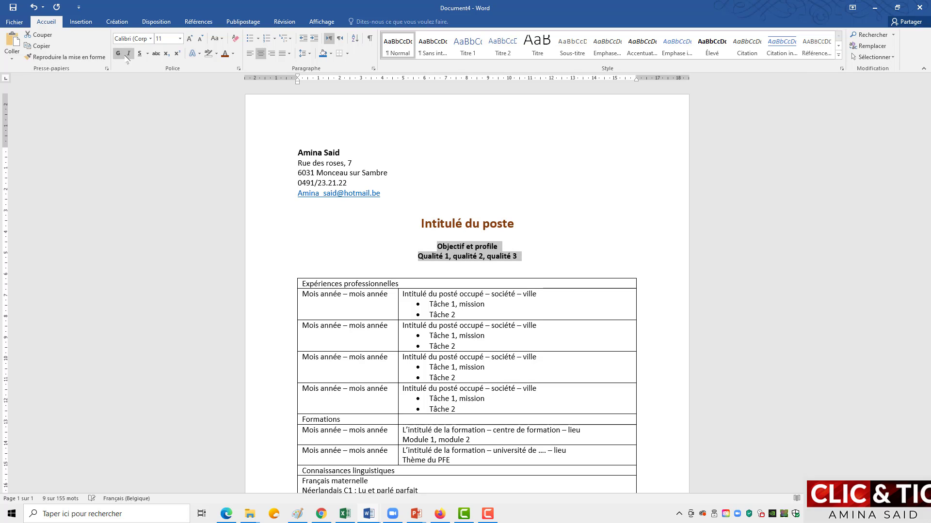
{"action": "left_click", "coordinate": [130, 53]}
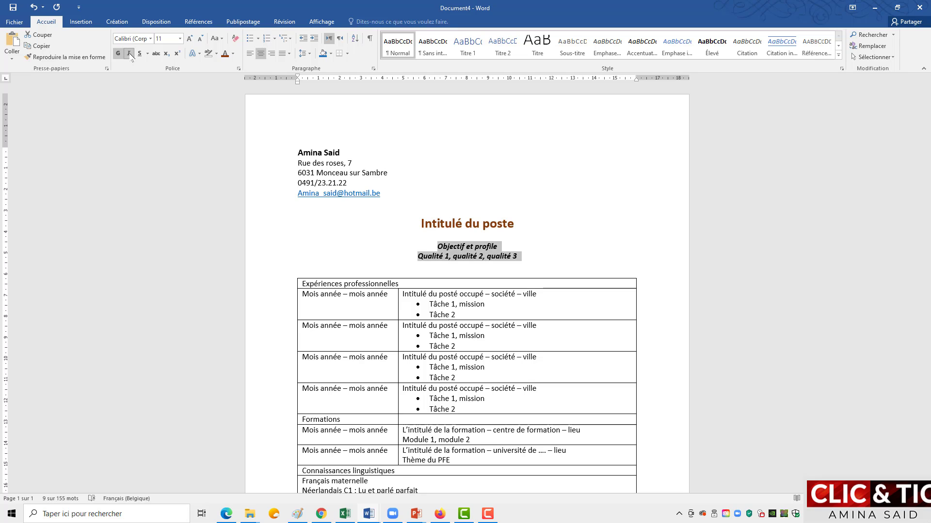
{"action": "left_click", "coordinate": [189, 39]}
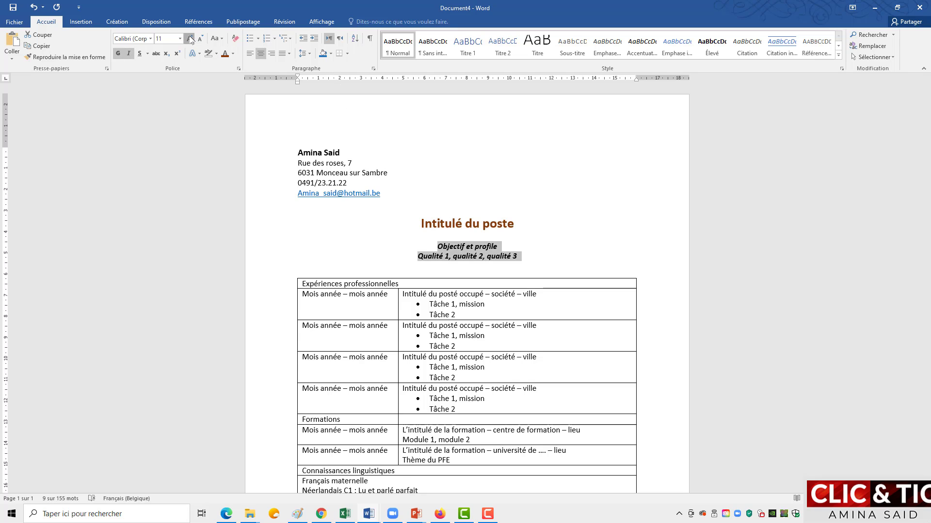
{"action": "left_click", "coordinate": [494, 269]}
Shade the "Expériences professionnelles", "Connaissances linguistiques", "Connaissances en informatique" and "Centres d'intérêt" heading rows with the darkest orange theme colour.
{"action": "scroll", "coordinate": [535, 407], "scroll_direction": "down", "scroll_amount": 3}
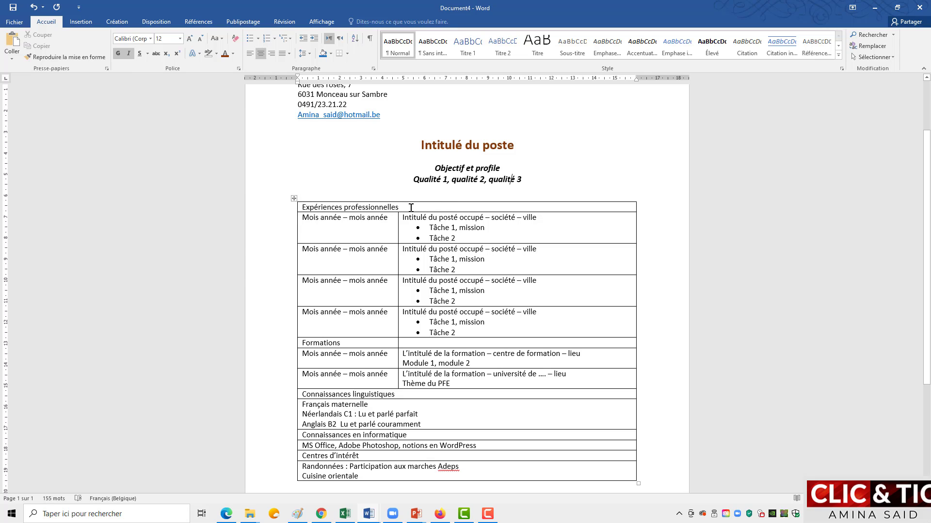
{"action": "left_click", "coordinate": [266, 209]}
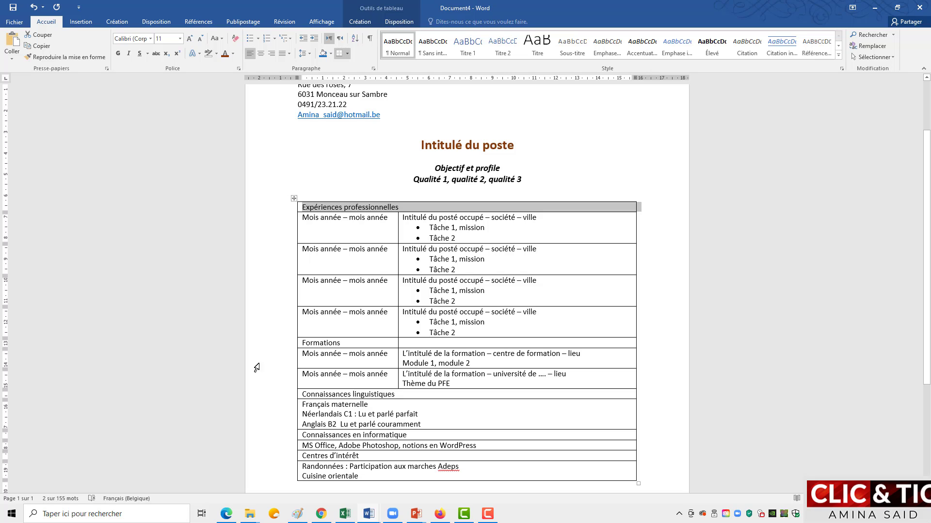
{"action": "left_click", "coordinate": [256, 396], "text": "ctrl"}
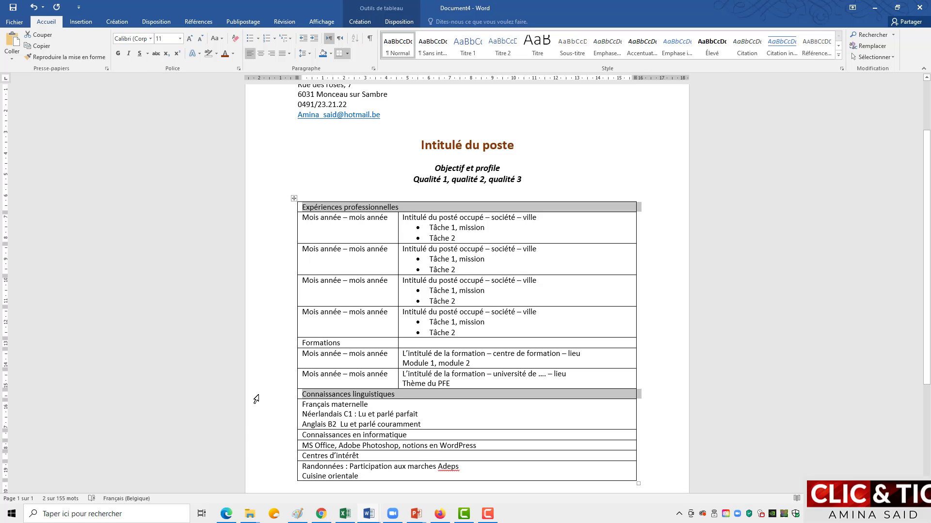
{"action": "left_click", "coordinate": [259, 436], "text": "ctrl"}
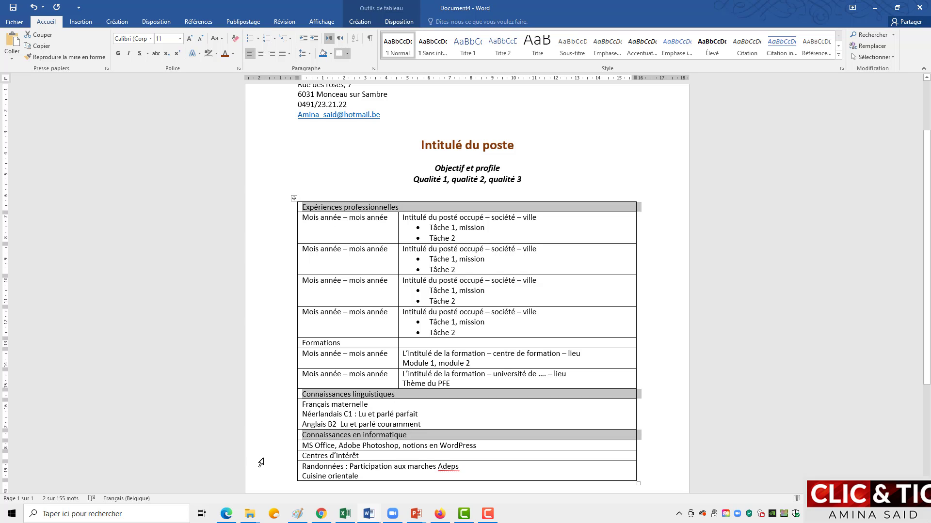
{"action": "left_click", "coordinate": [261, 459], "text": "ctrl"}
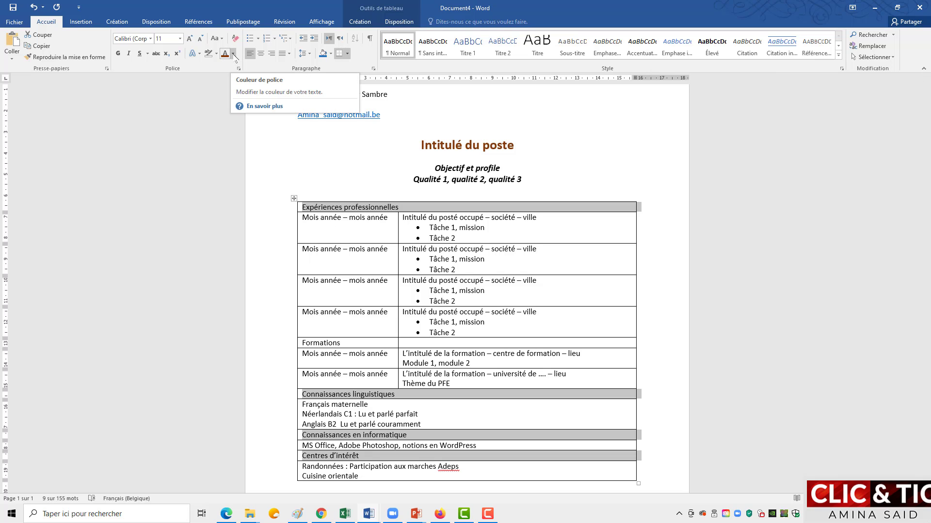
{"action": "left_click", "coordinate": [332, 53]}
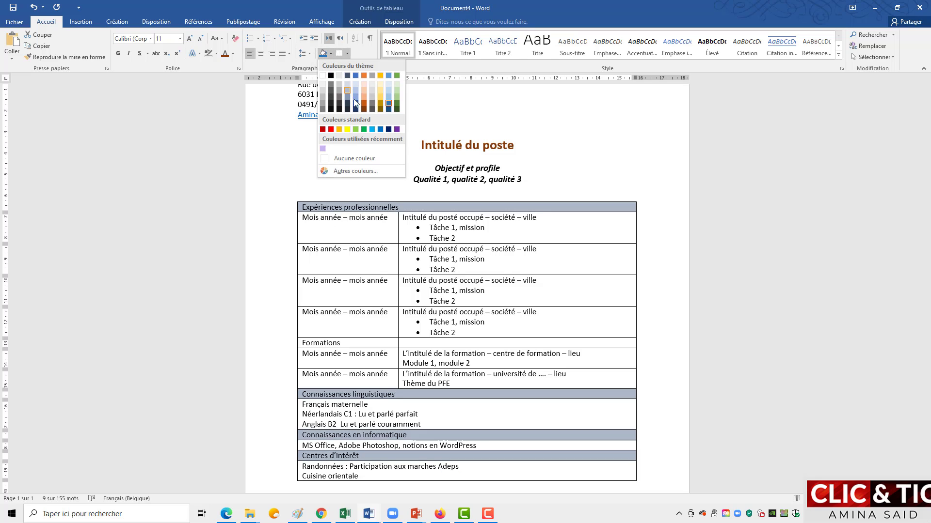
{"action": "left_click", "coordinate": [366, 110]}
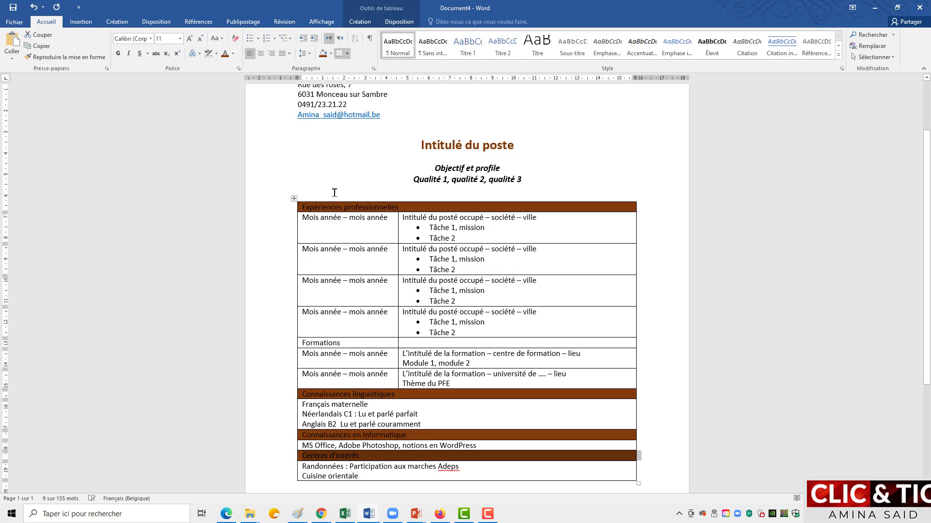
Format the text of the four shaded heading rows in white, bold, at font size 16.
{"action": "left_click", "coordinate": [233, 54]}
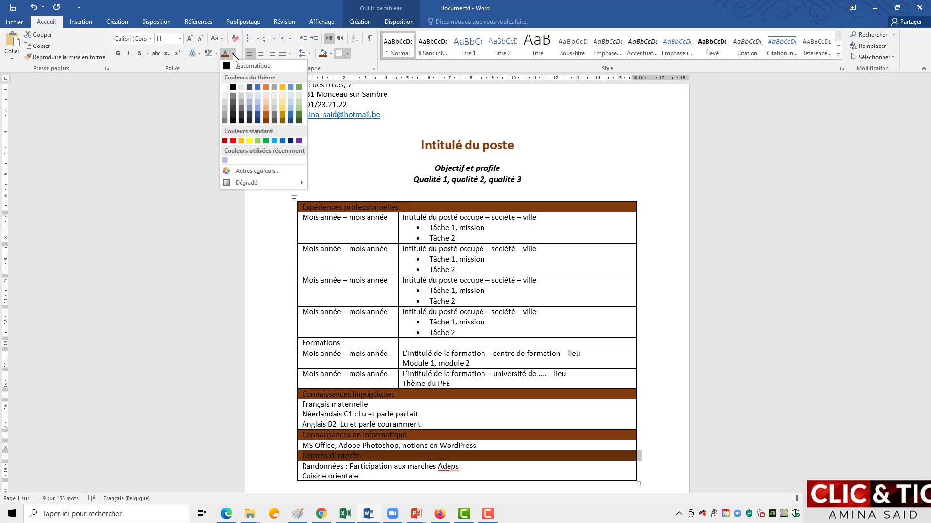
{"action": "left_click", "coordinate": [225, 88]}
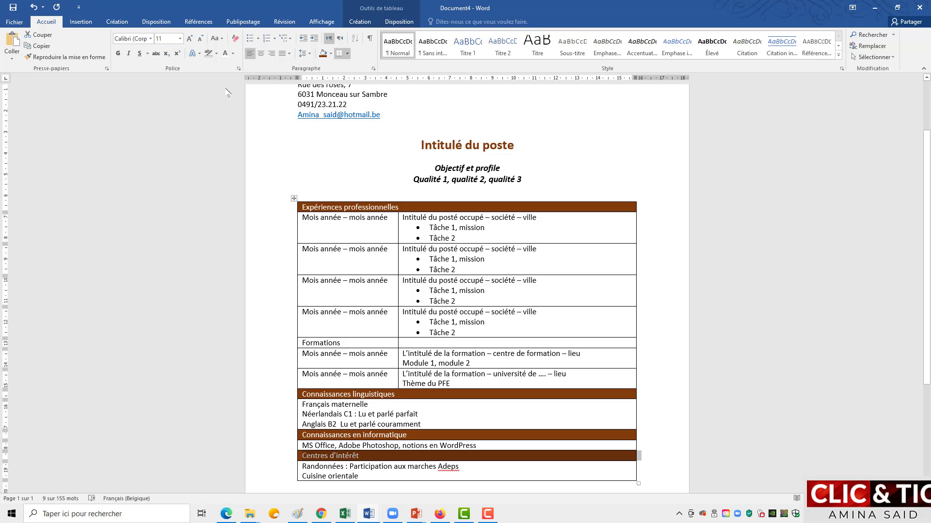
{"action": "left_click", "coordinate": [119, 53]}
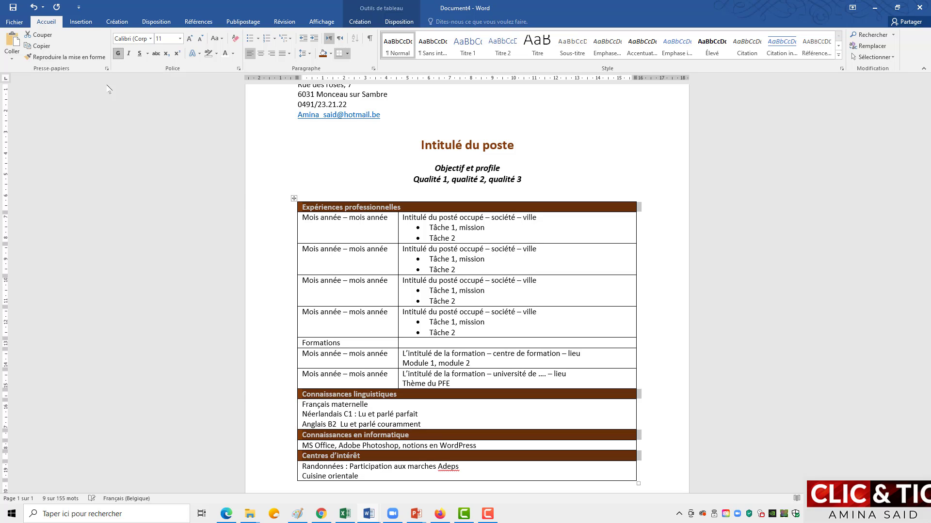
{"action": "left_click", "coordinate": [190, 39]}
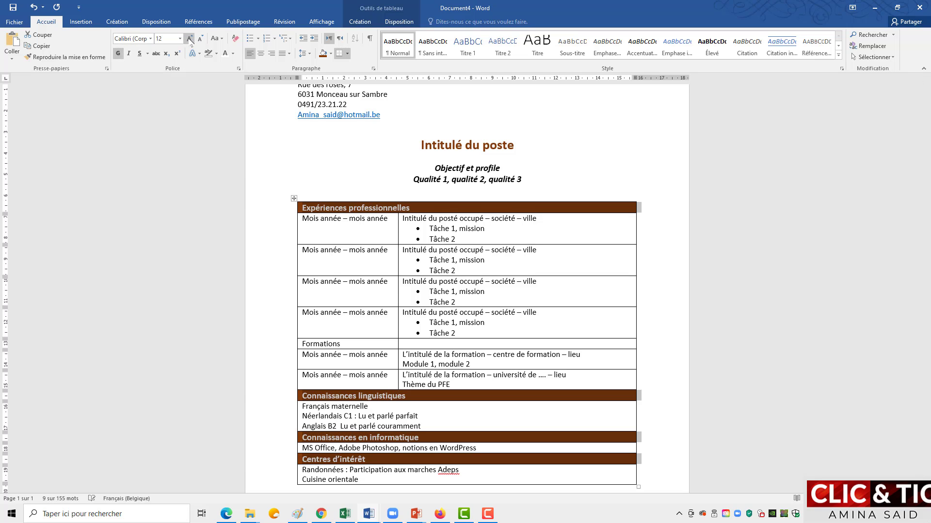
{"action": "left_click", "coordinate": [190, 39]}
{"action": "left_click", "coordinate": [189, 39]}
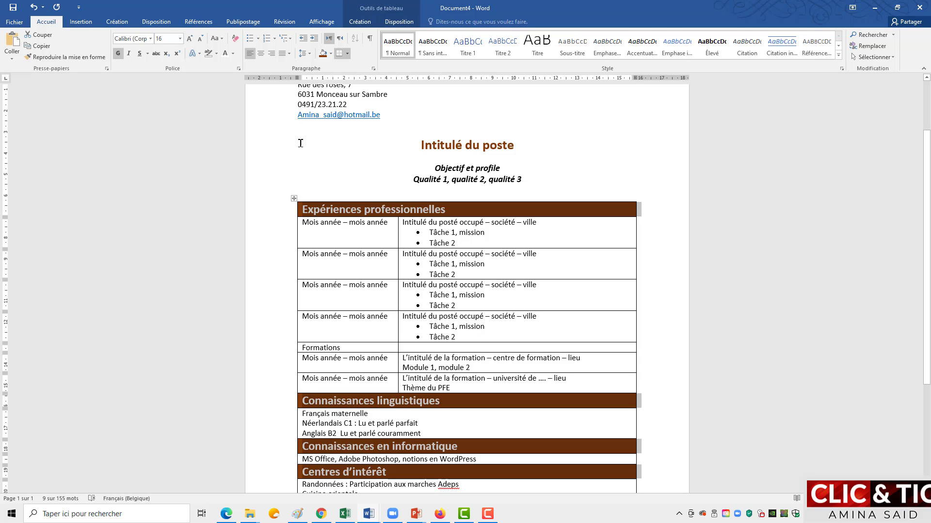
Increase the font size of the "Intitulé du poste" title line to 22.
{"action": "left_click", "coordinate": [261, 146]}
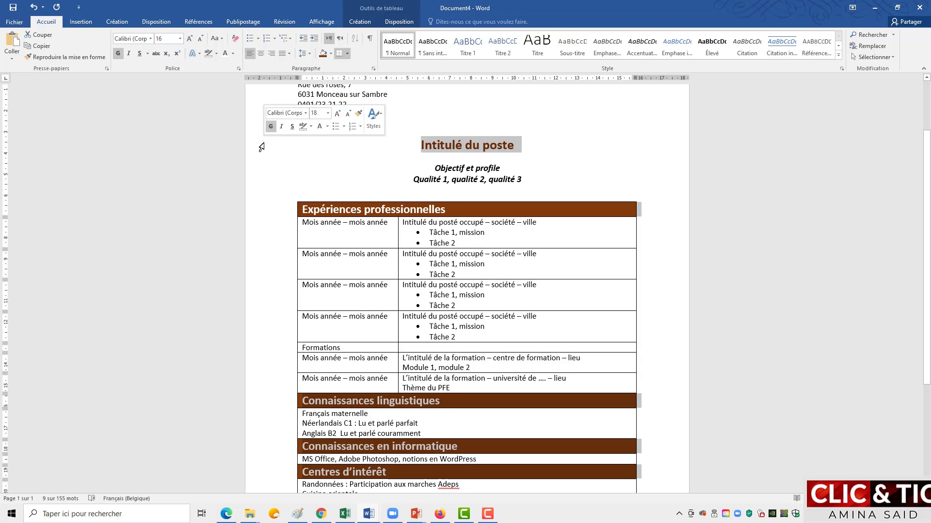
{"action": "left_click", "coordinate": [190, 39]}
{"action": "left_click", "coordinate": [190, 39]}
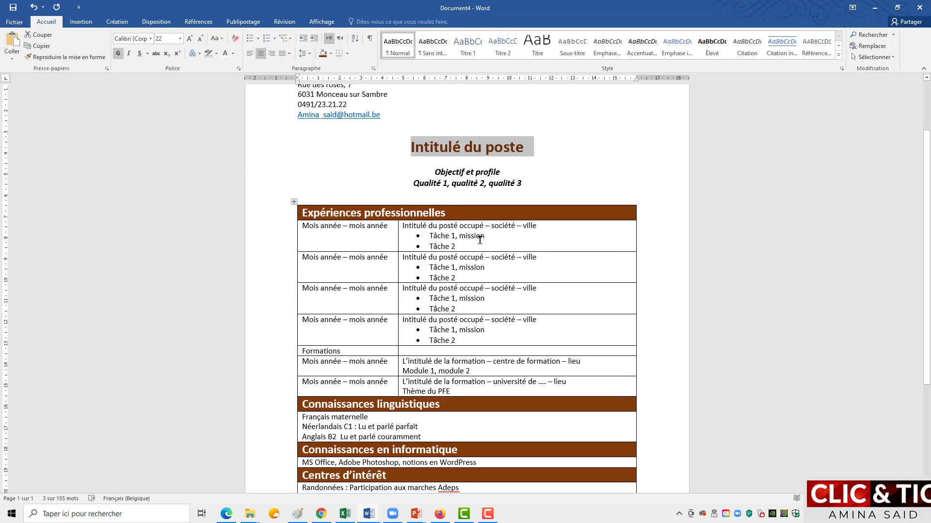
Add a blank line after "Thème du PFE", the "Anglais B2" line, the "MS Office" line and "Cuisine orientale" in the table.
{"action": "scroll", "coordinate": [526, 272], "scroll_direction": "down", "scroll_amount": 5}
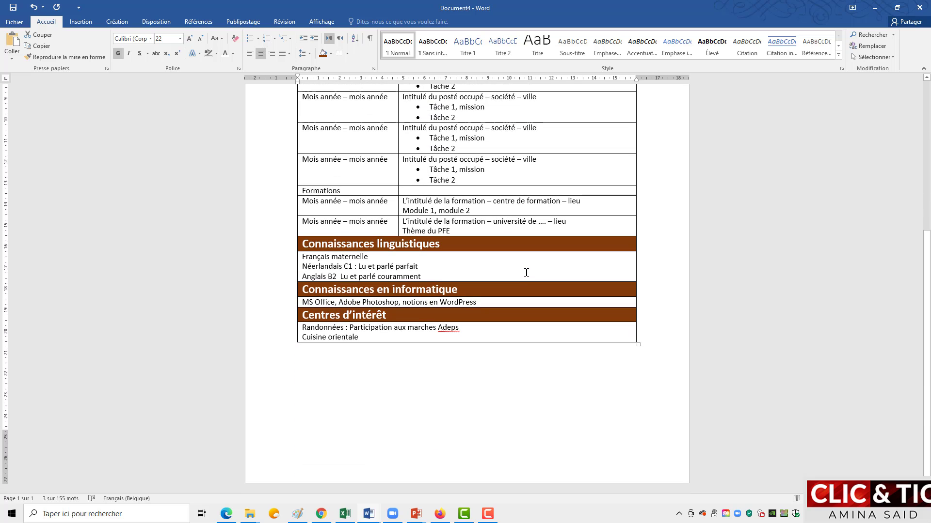
{"action": "scroll", "coordinate": [526, 273], "scroll_direction": "up", "scroll_amount": 2}
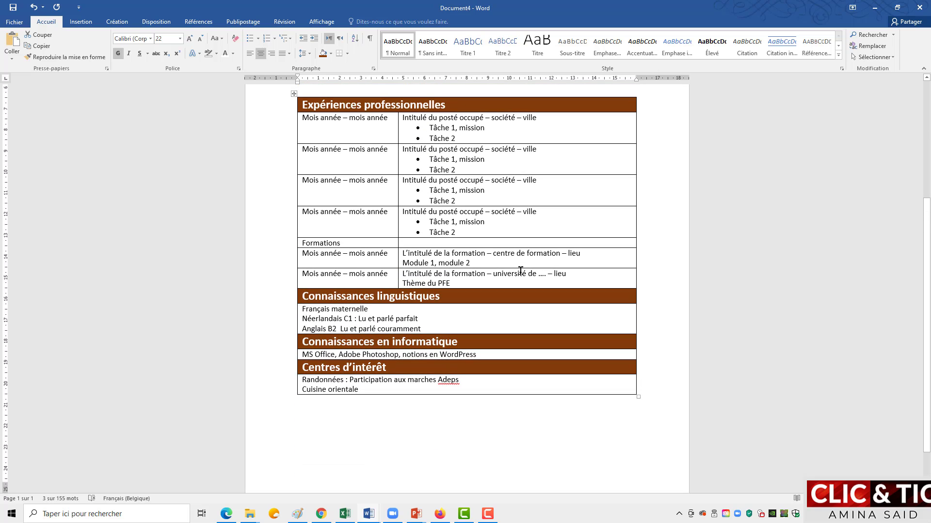
{"action": "scroll", "coordinate": [518, 270], "scroll_direction": "up", "scroll_amount": 4}
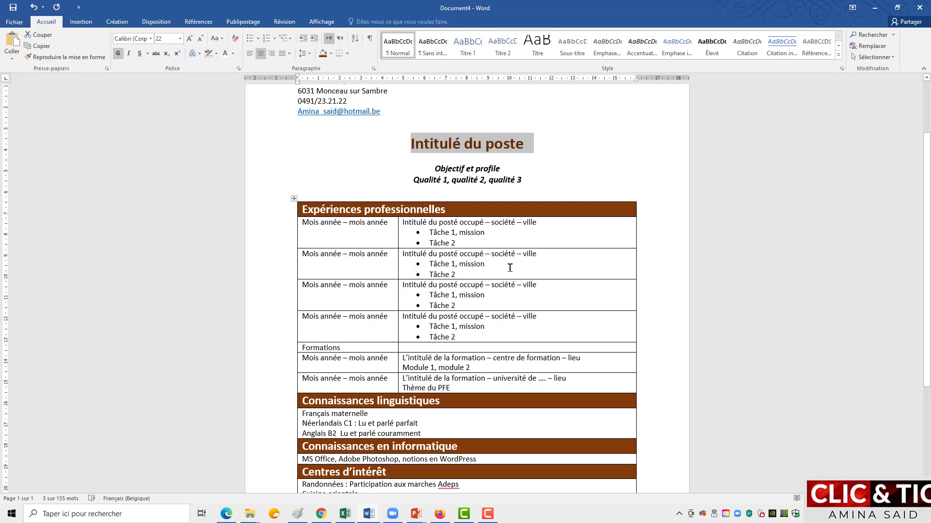
{"action": "scroll", "coordinate": [509, 266], "scroll_direction": "down", "scroll_amount": 3}
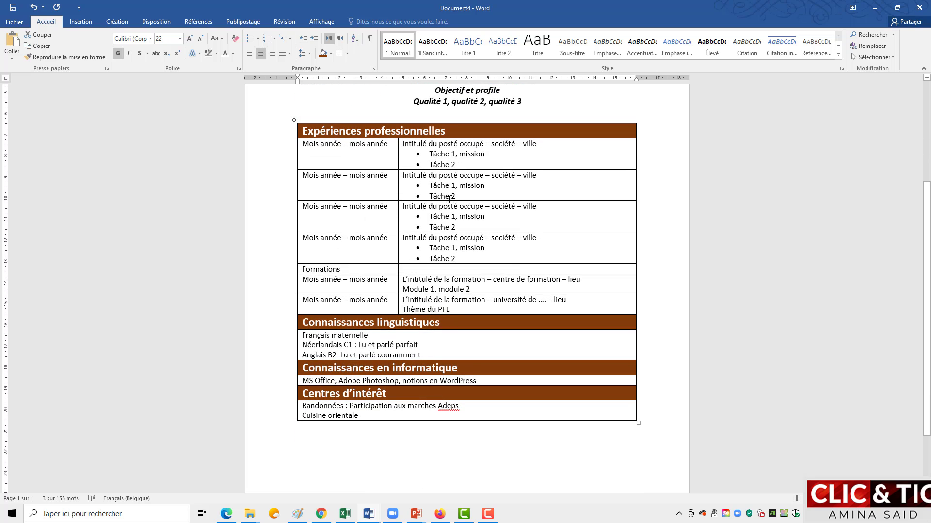
{"action": "left_click", "coordinate": [457, 310]}
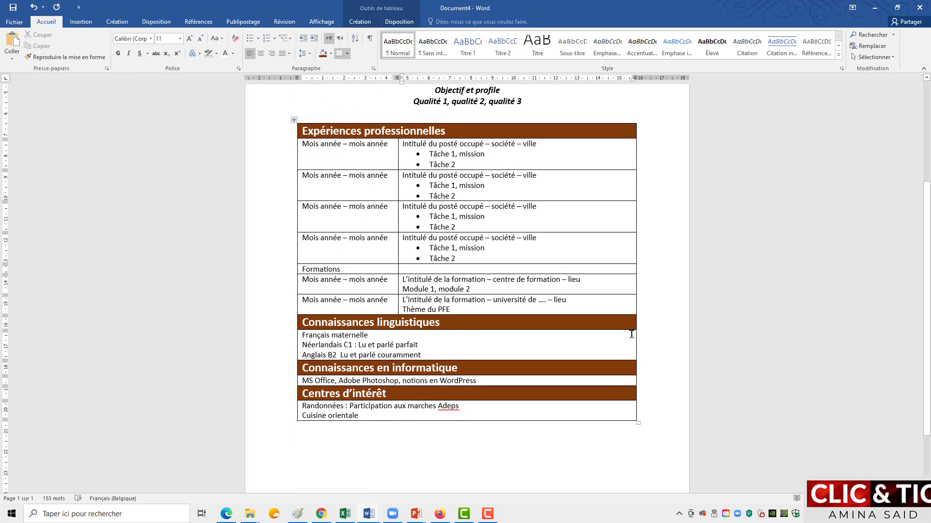
{"action": "key", "text": "Return"}
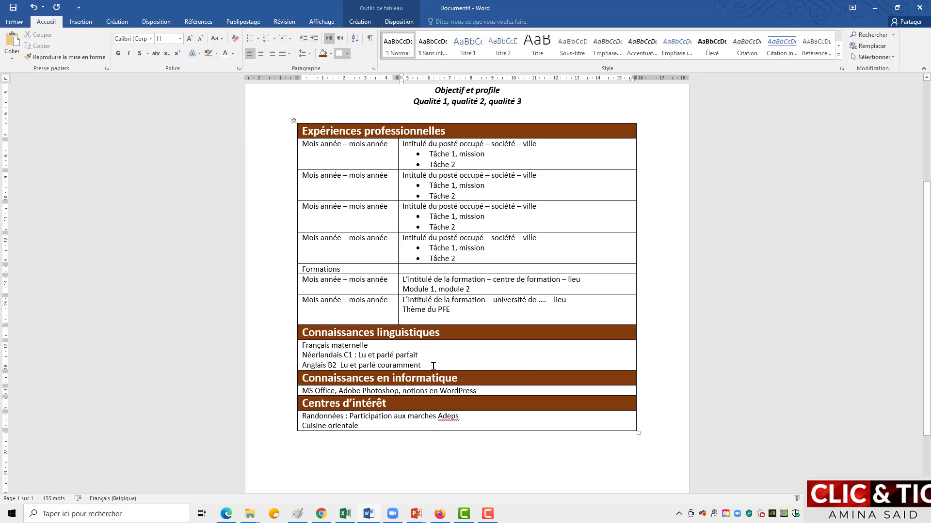
{"action": "left_click", "coordinate": [507, 357]}
{"action": "key", "text": "Return"}
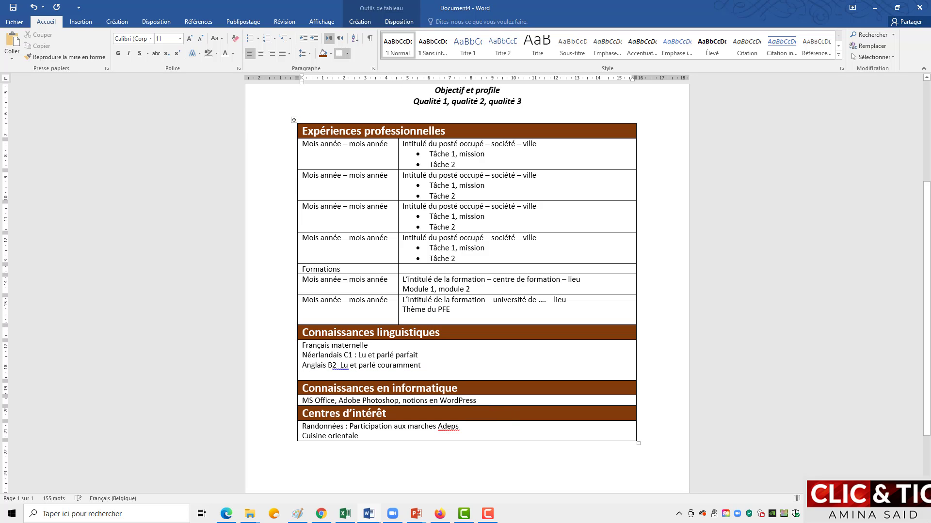
{"action": "left_click", "coordinate": [478, 401]}
{"action": "key", "text": "Return"}
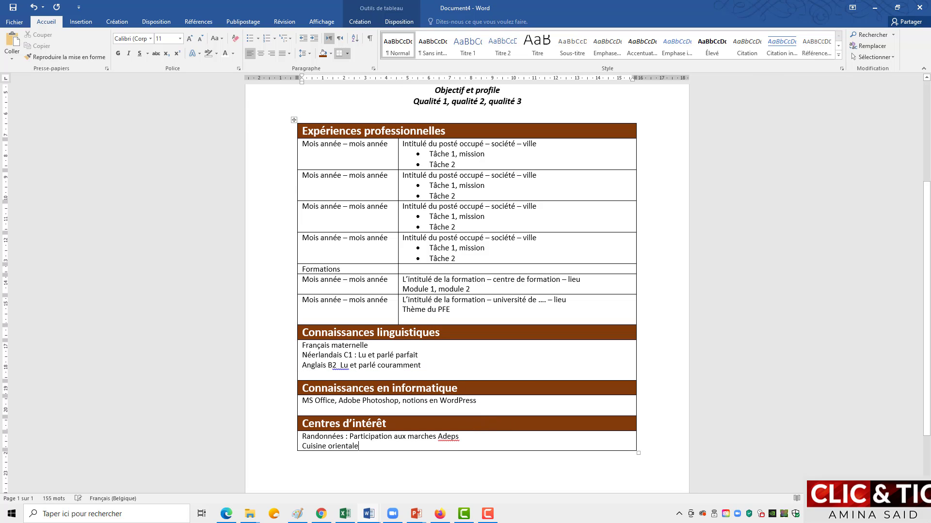
{"action": "key", "text": "Return"}
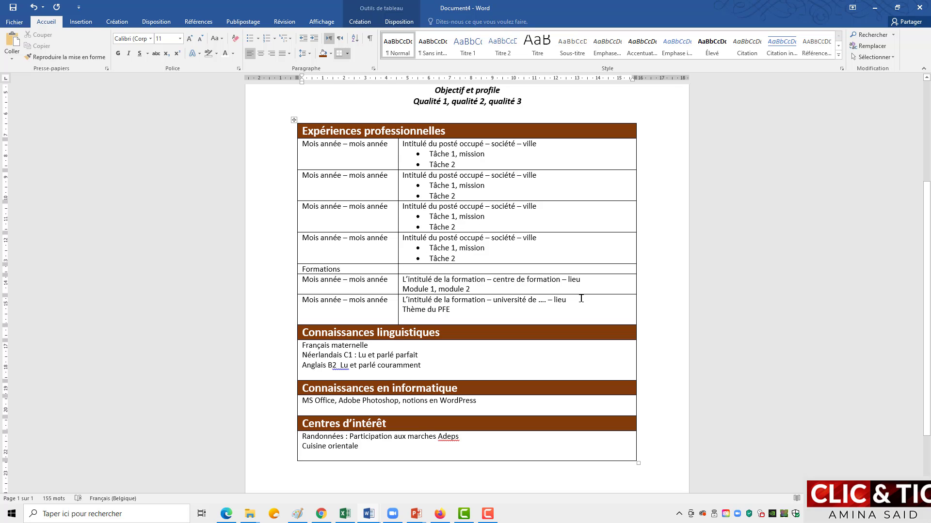
Make the "Formations" row bold and copy the text formatting of the "Expériences professionnelles" heading row onto it.
{"action": "scroll", "coordinate": [581, 299], "scroll_direction": "down", "scroll_amount": 3}
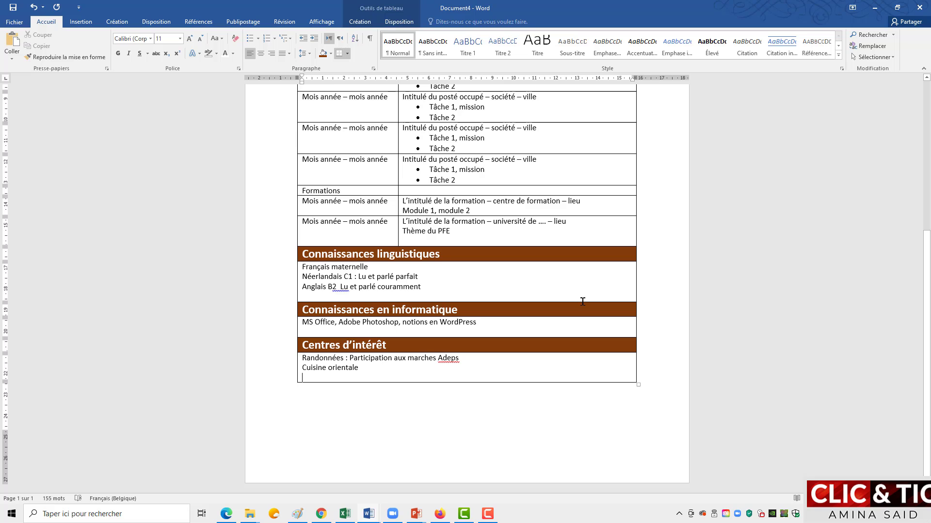
{"action": "scroll", "coordinate": [583, 300], "scroll_direction": "up", "scroll_amount": 4}
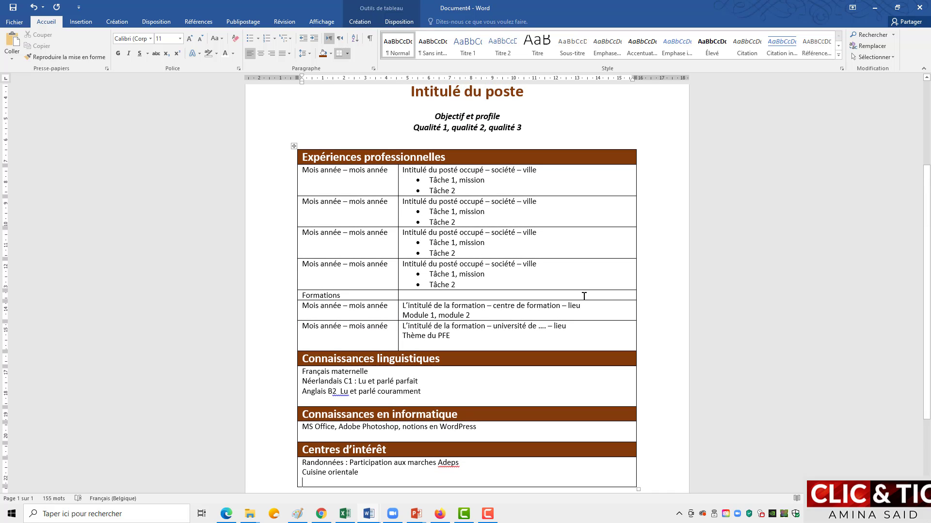
{"action": "scroll", "coordinate": [584, 296], "scroll_direction": "down", "scroll_amount": 4}
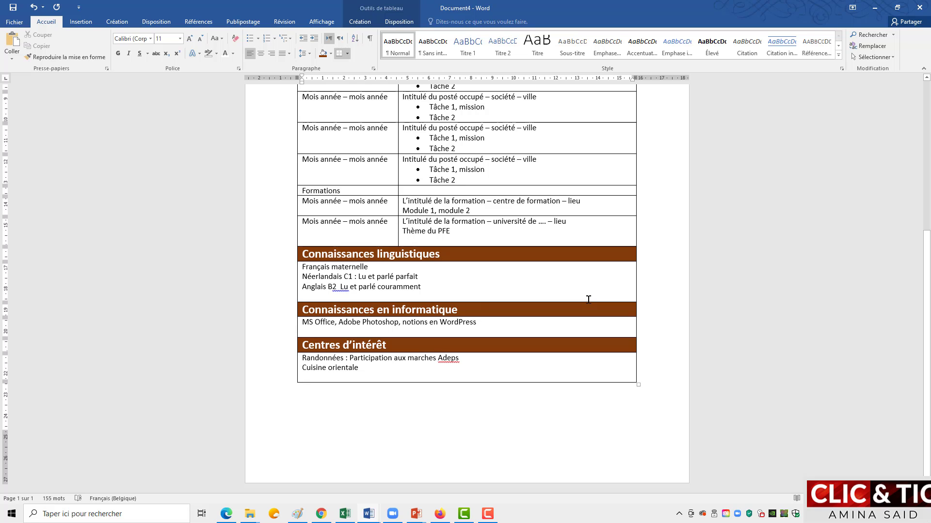
{"action": "scroll", "coordinate": [589, 299], "scroll_direction": "up", "scroll_amount": 3}
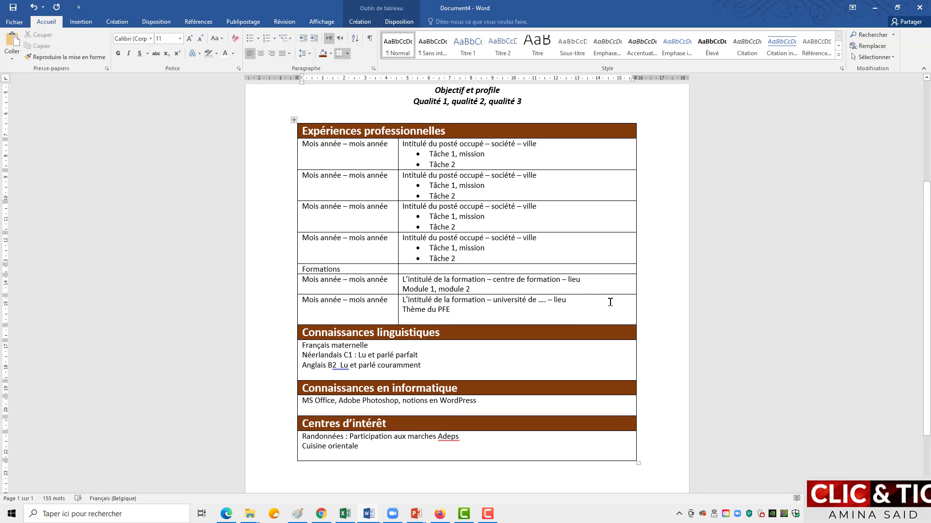
{"action": "left_click", "coordinate": [275, 270]}
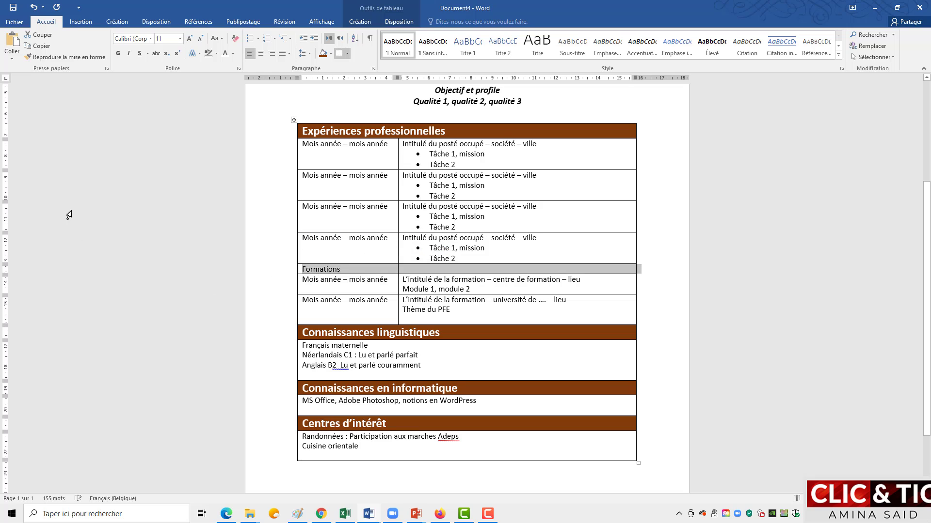
{"action": "left_click", "coordinate": [117, 53]}
{"action": "left_click", "coordinate": [266, 133]}
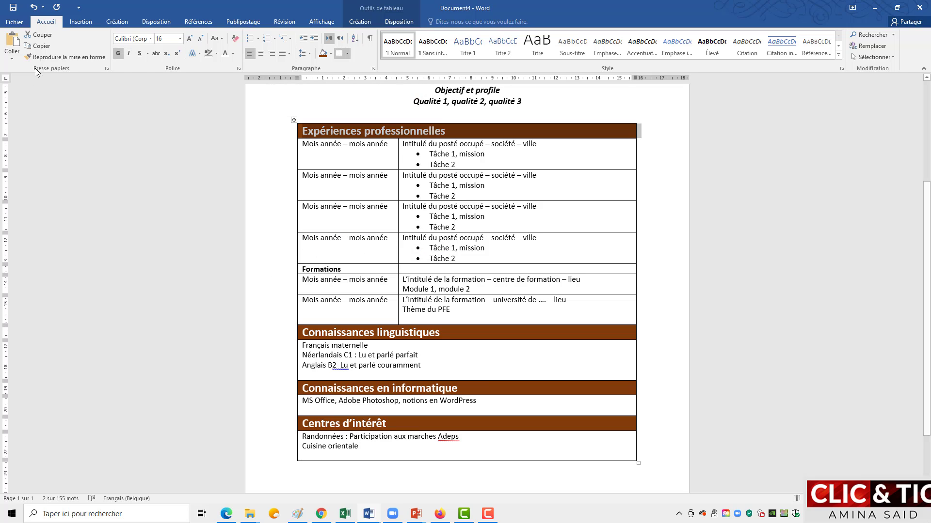
{"action": "left_click", "coordinate": [53, 58]}
{"action": "left_click", "coordinate": [53, 58]}
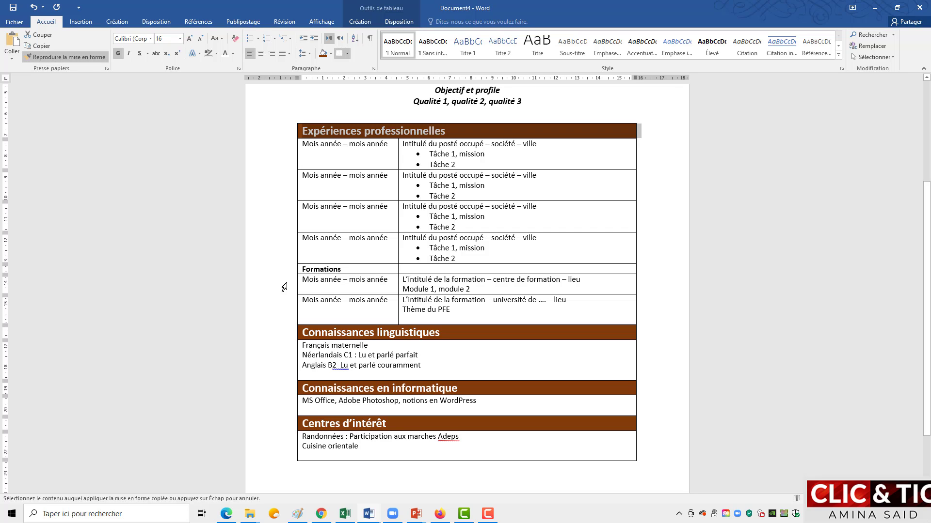
{"action": "left_click", "coordinate": [271, 275]}
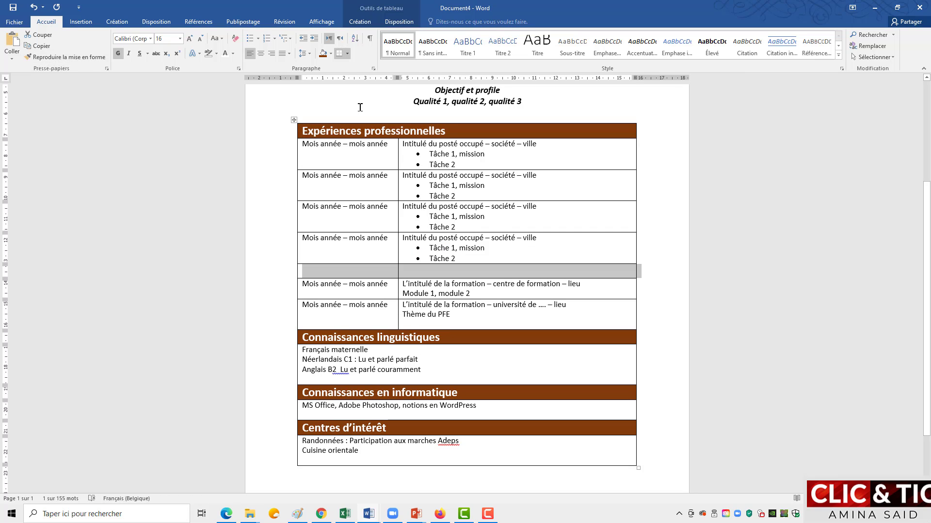
Shade the "Formations" row brown like the other headings and add an unbulleted blank line after the last "Tâche 2" above it.
{"action": "left_click", "coordinate": [323, 57]}
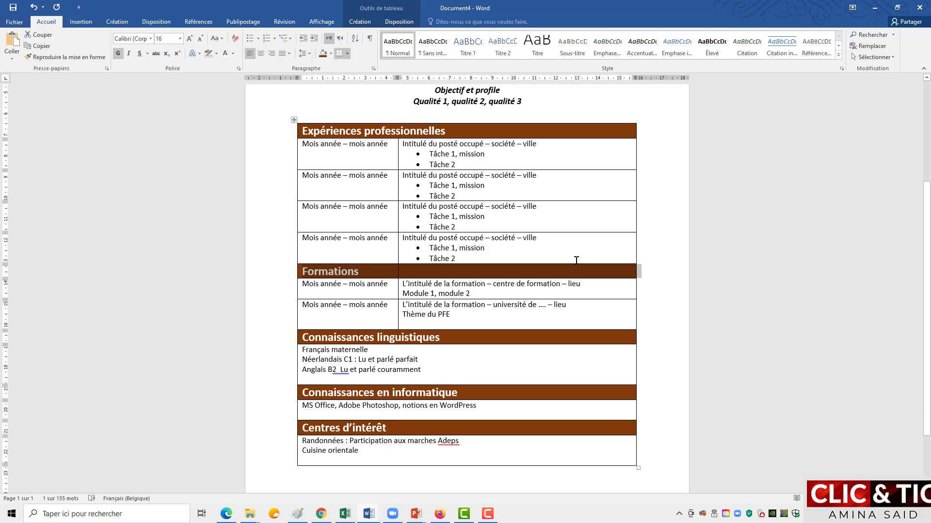
{"action": "left_click", "coordinate": [591, 275]}
{"action": "left_click", "coordinate": [463, 257]}
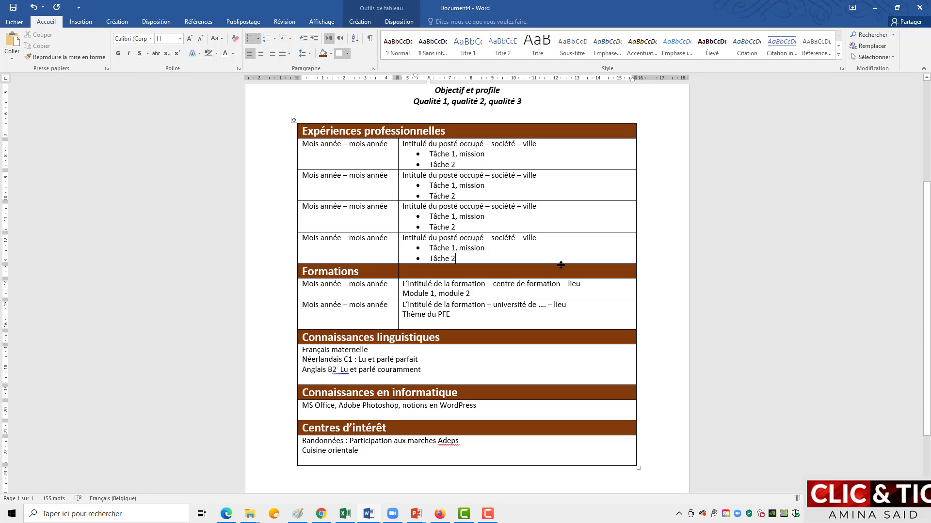
{"action": "key", "text": "Return"}
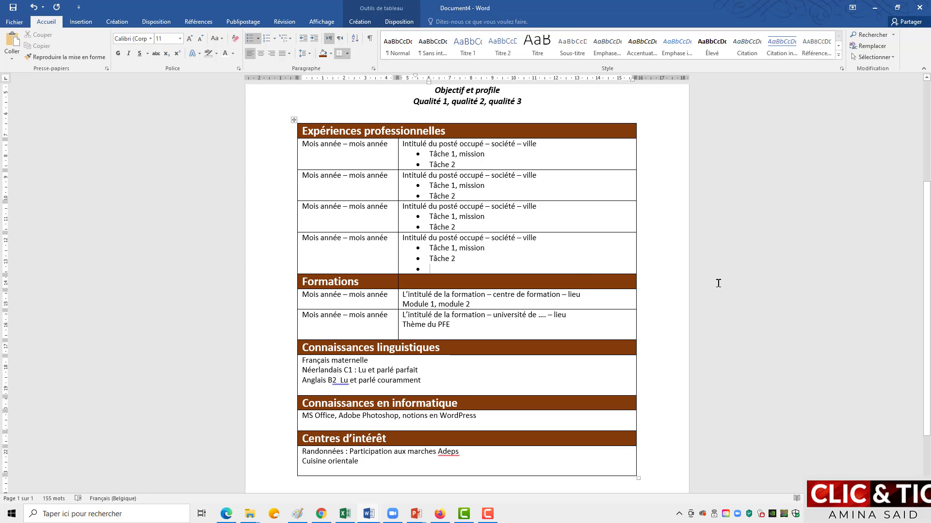
{"action": "key", "text": "BackSpace"}
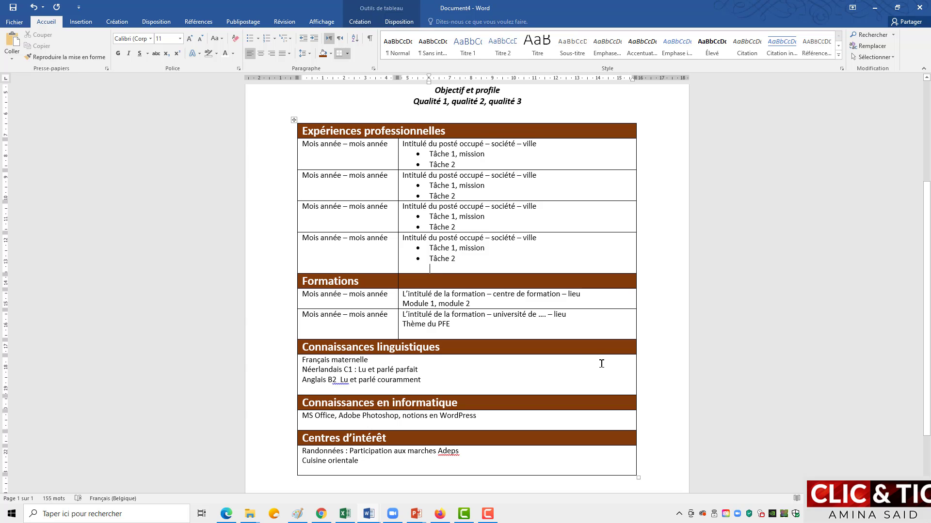
Remove all borders from the entire CV table.
{"action": "scroll", "coordinate": [601, 364], "scroll_direction": "down", "scroll_amount": 3}
{"action": "scroll", "coordinate": [607, 374], "scroll_direction": "up", "scroll_amount": 9}
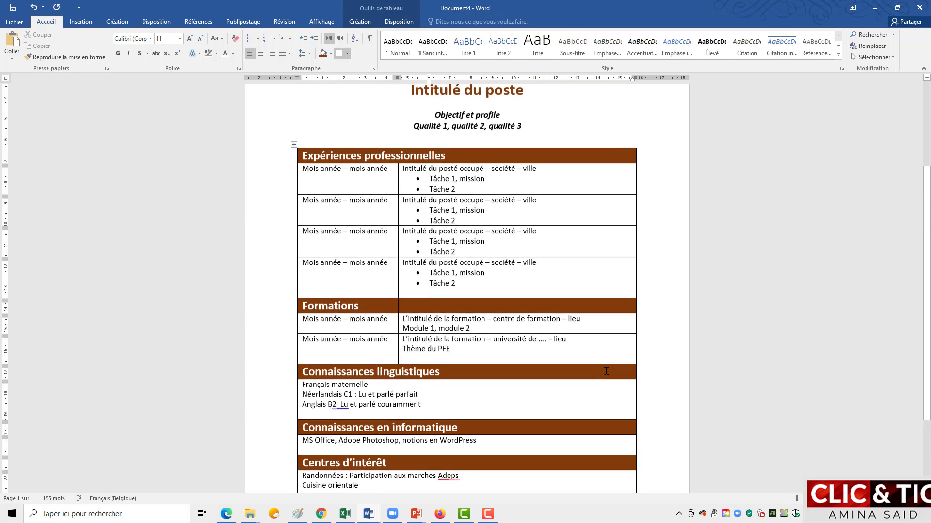
{"action": "scroll", "coordinate": [606, 369], "scroll_direction": "down", "scroll_amount": 6}
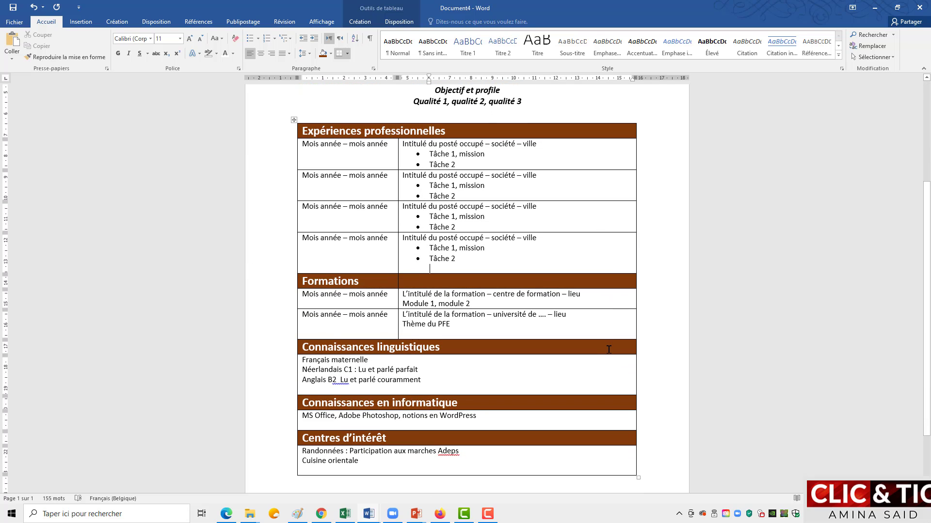
{"action": "left_click", "coordinate": [294, 121]}
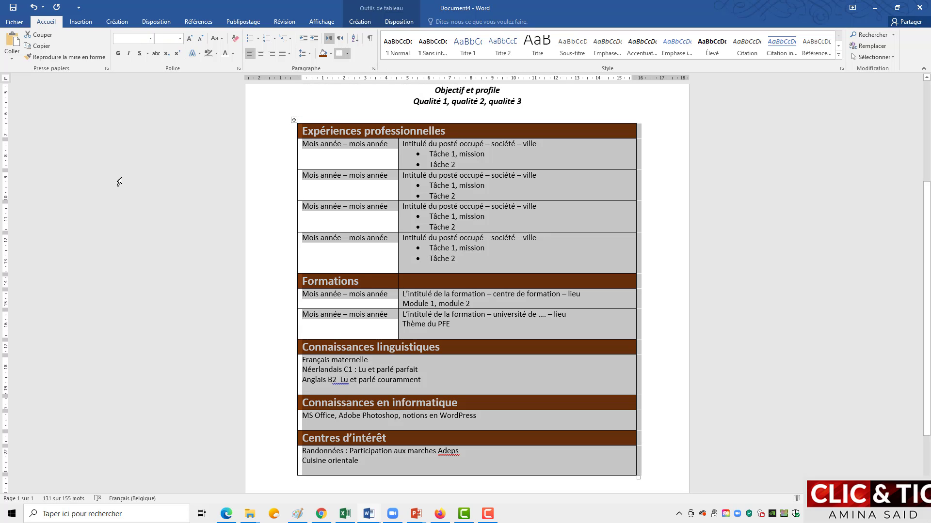
{"action": "left_click", "coordinate": [358, 23]}
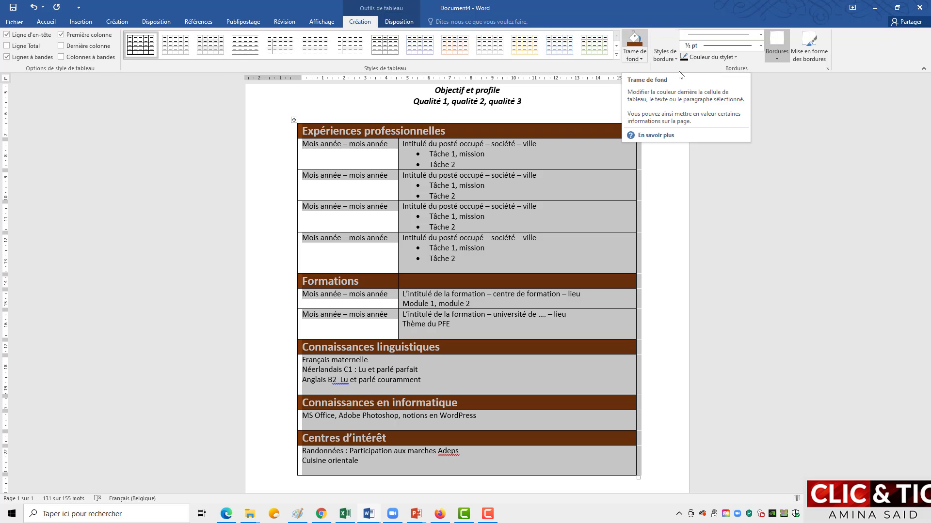
{"action": "left_click", "coordinate": [777, 61]}
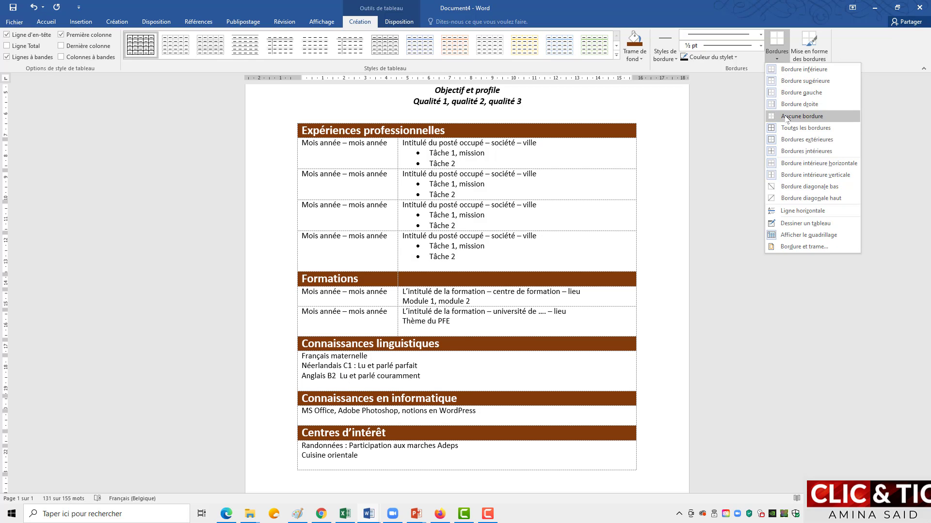
{"action": "left_click", "coordinate": [786, 118]}
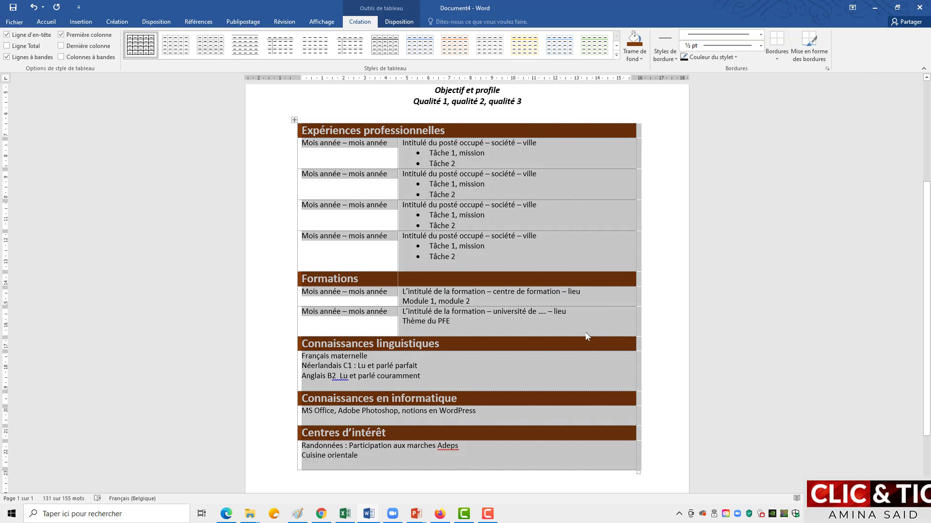
{"action": "left_click", "coordinate": [588, 335]}
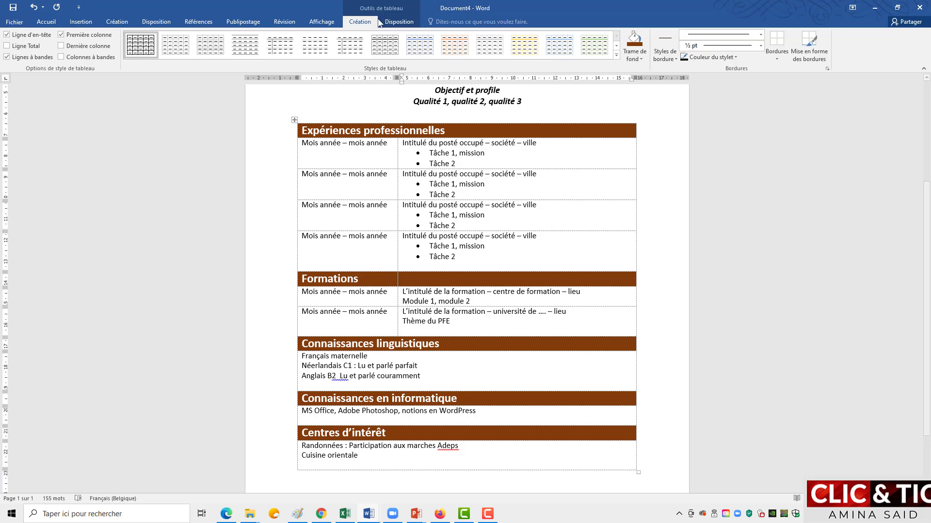
Hide the gridlines of the CV table.
{"action": "left_click", "coordinate": [402, 22]}
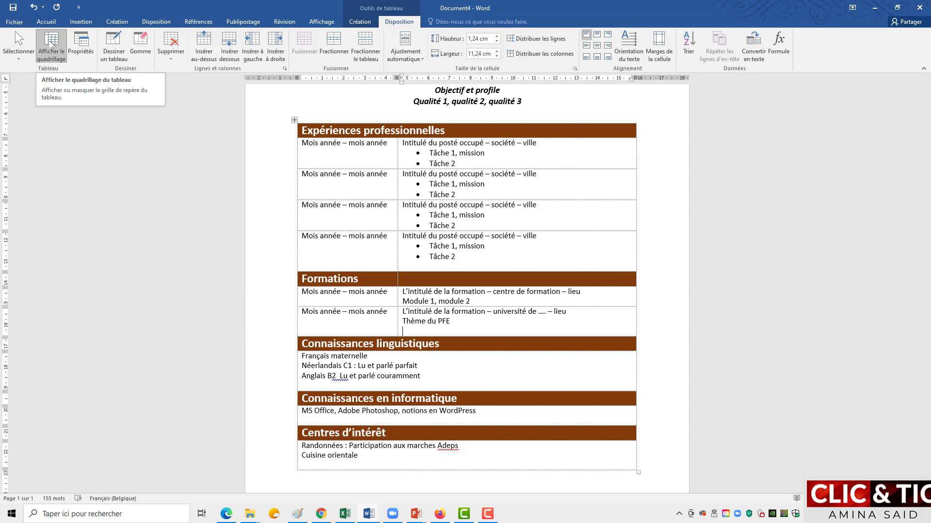
{"action": "left_click", "coordinate": [48, 42]}
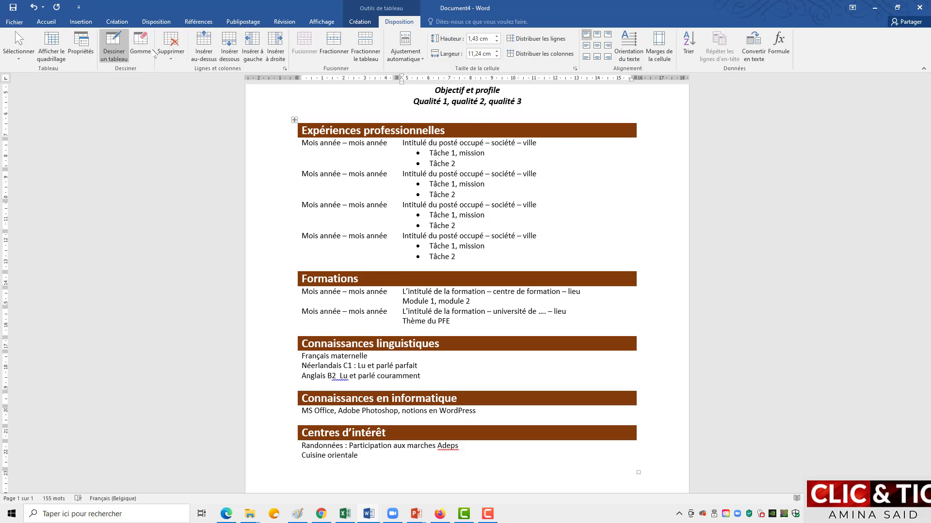
{"action": "scroll", "coordinate": [544, 257], "scroll_direction": "down", "scroll_amount": 3}
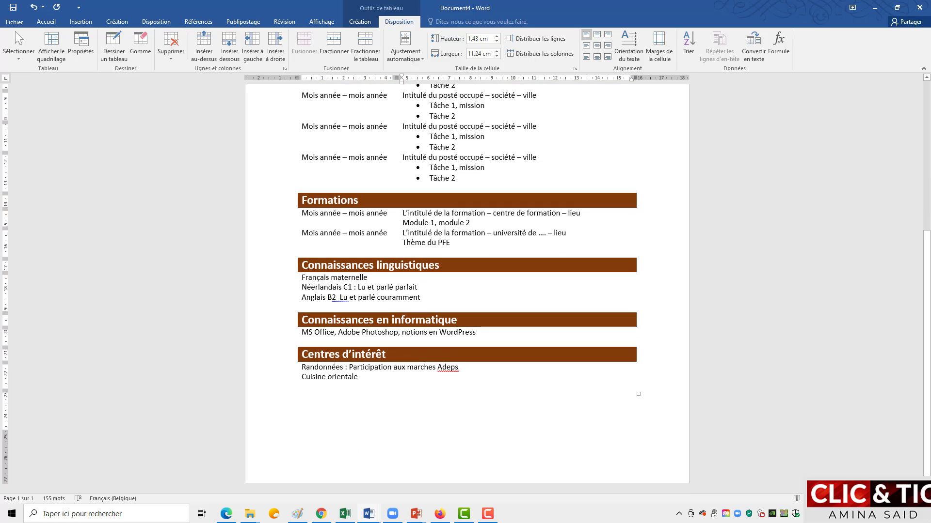
{"action": "scroll", "coordinate": [536, 242], "scroll_direction": "up", "scroll_amount": 5}
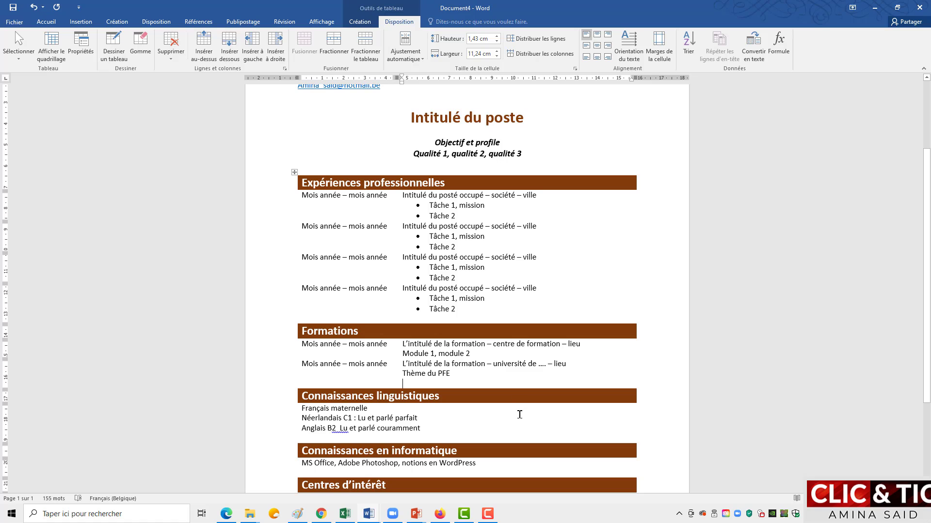
{"action": "scroll", "coordinate": [513, 410], "scroll_direction": "up", "scroll_amount": 3}
{"action": "scroll", "coordinate": [509, 418], "scroll_direction": "down", "scroll_amount": 8}
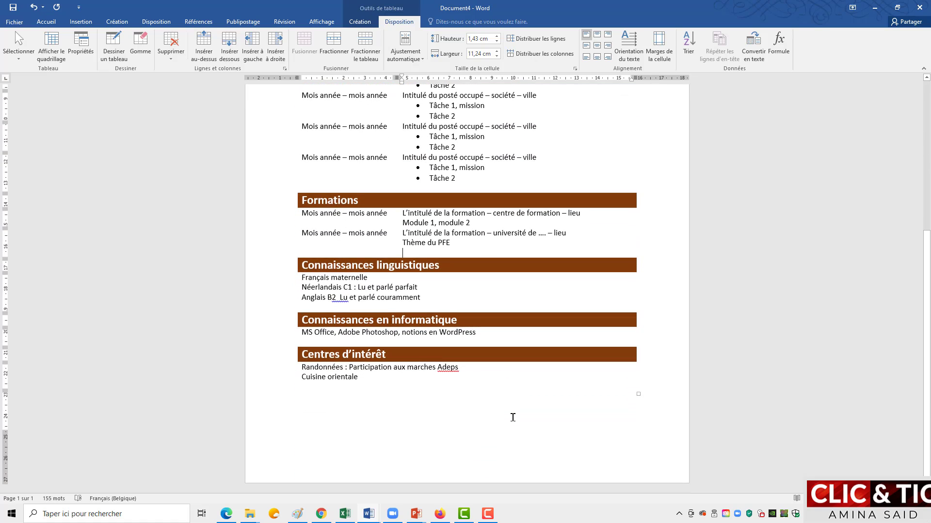
{"action": "scroll", "coordinate": [512, 414], "scroll_direction": "up", "scroll_amount": 5}
{"action": "scroll", "coordinate": [511, 411], "scroll_direction": "up", "scroll_amount": 2}
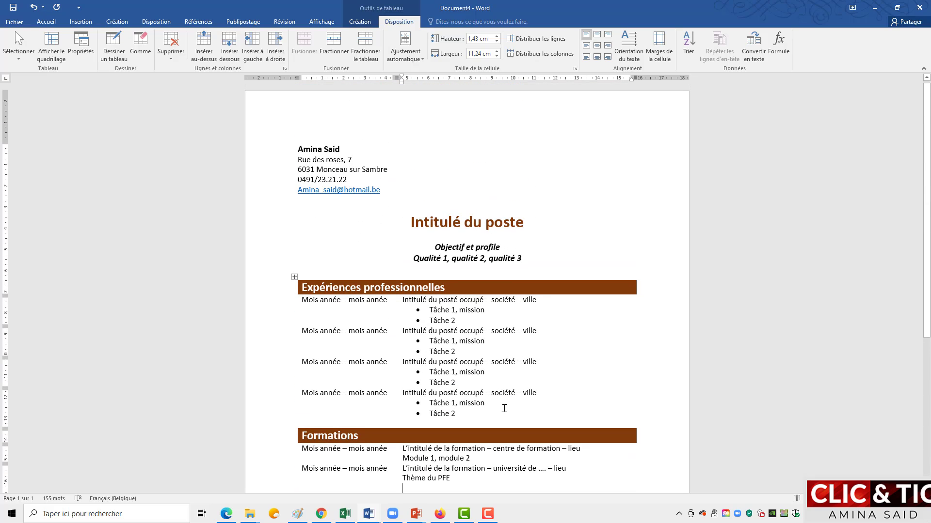
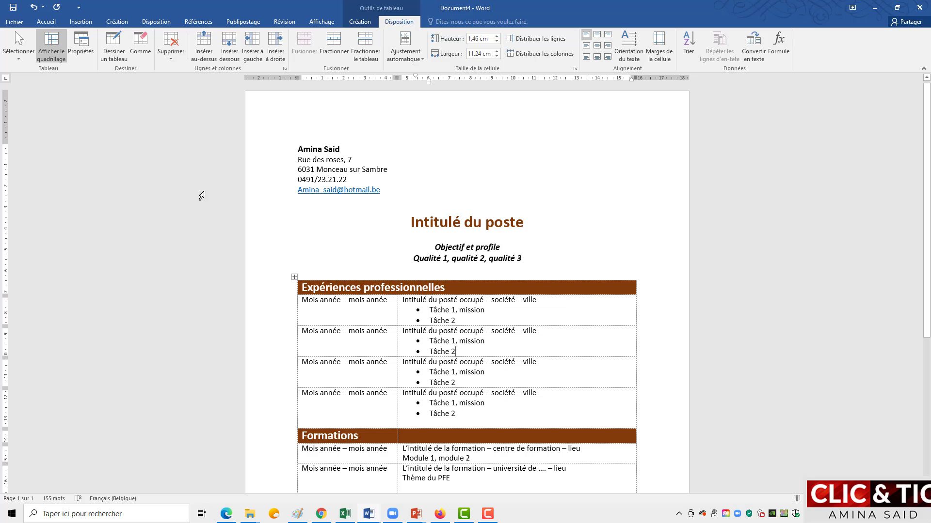
Insert a row below the second professional experience entry and copy that entry's date, job title and task bullets into it.
{"action": "left_click", "coordinate": [230, 46]}
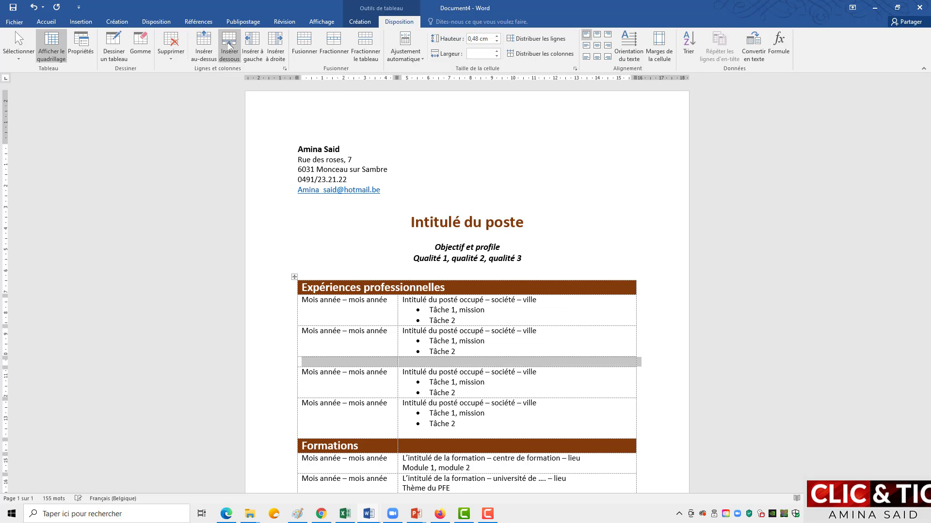
{"action": "left_click", "coordinate": [359, 365]}
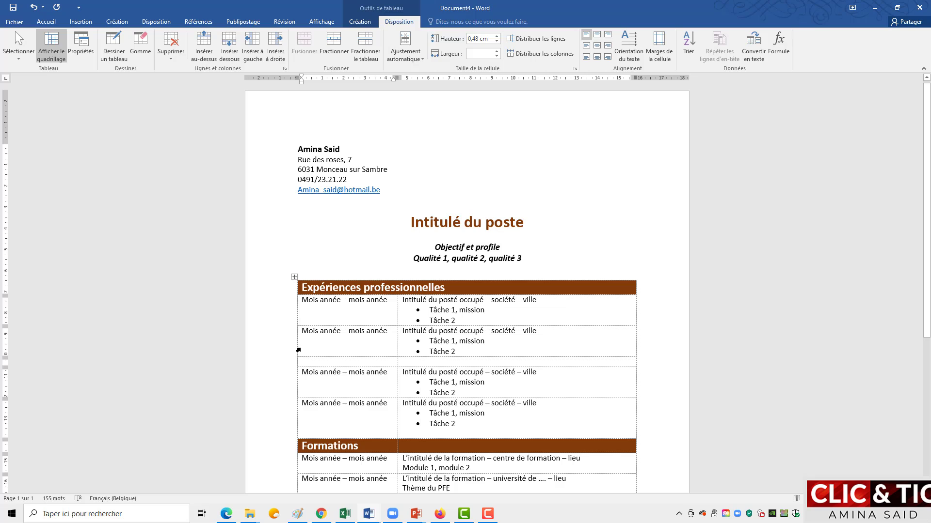
{"action": "left_click", "coordinate": [298, 353]}
{"action": "left_click_drag", "start_coordinate": [311, 351], "coordinate": [445, 361]}
{"action": "key", "text": "ctrl+c"}
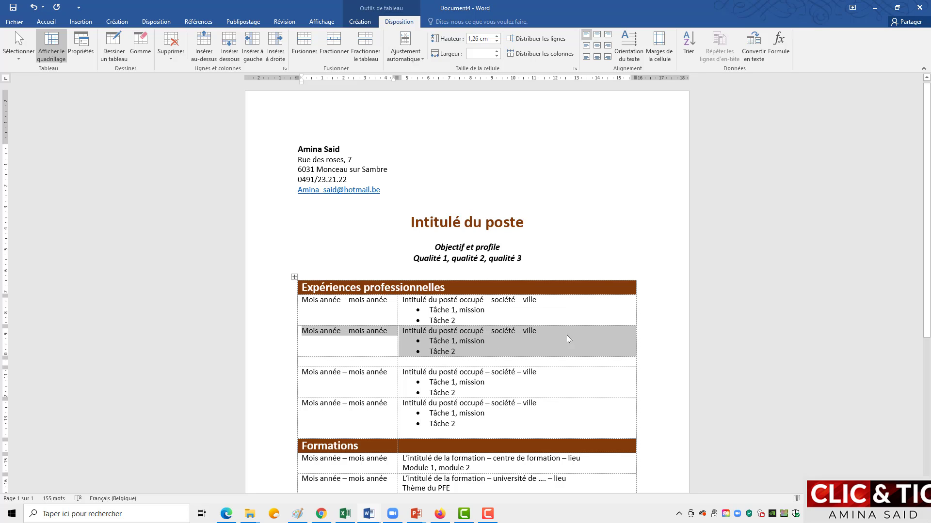
{"action": "left_click", "coordinate": [378, 364]}
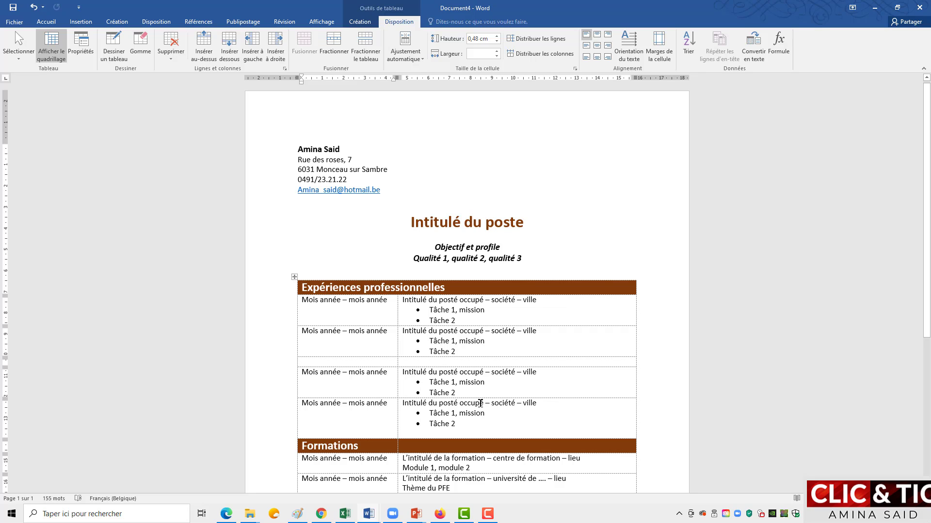
{"action": "key", "text": "ctrl+v"}
Review the whole CV from the contact details to "Centres d'intérêt", examining the added experience entry and the page layout.
{"action": "scroll", "coordinate": [624, 391], "scroll_direction": "down", "scroll_amount": 1}
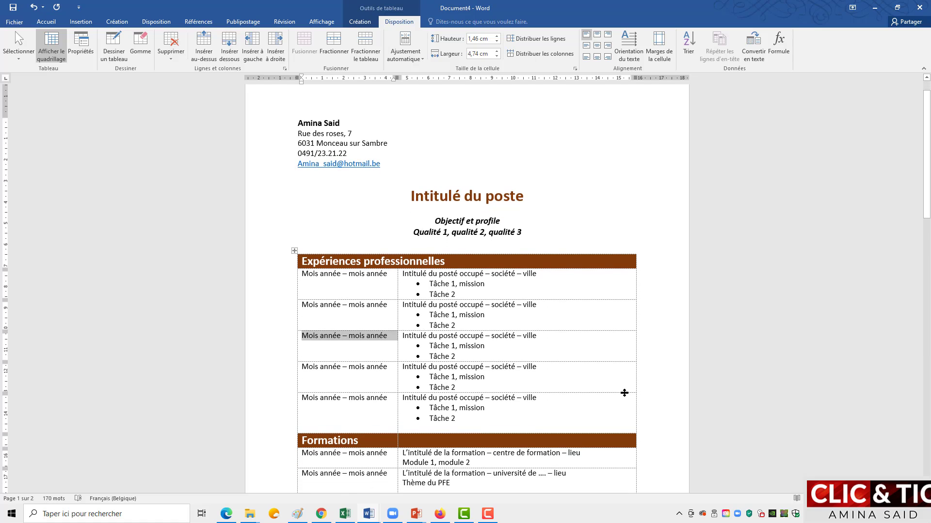
{"action": "scroll", "coordinate": [620, 395], "scroll_direction": "down", "scroll_amount": 1}
{"action": "scroll", "coordinate": [619, 396], "scroll_direction": "down", "scroll_amount": 9}
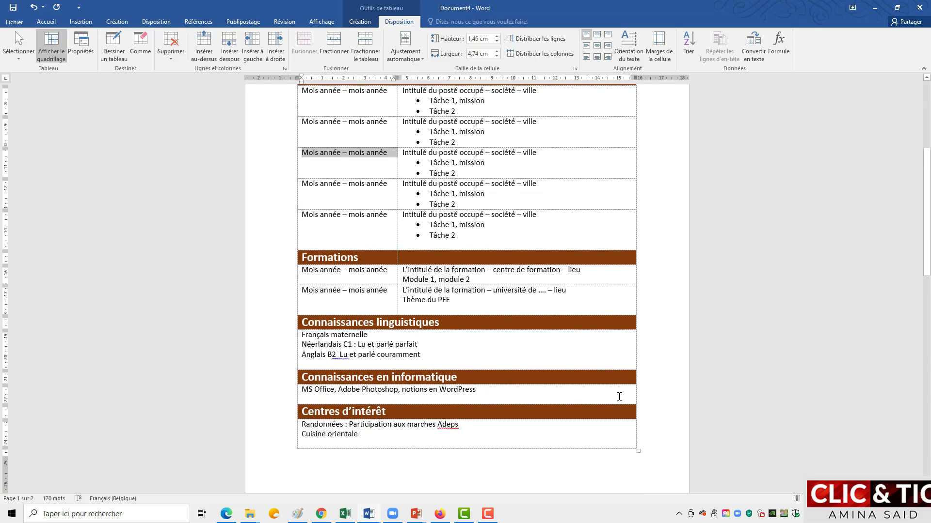
{"action": "scroll", "coordinate": [617, 396], "scroll_direction": "down", "scroll_amount": 3}
{"action": "scroll", "coordinate": [617, 396], "scroll_direction": "up", "scroll_amount": 8}
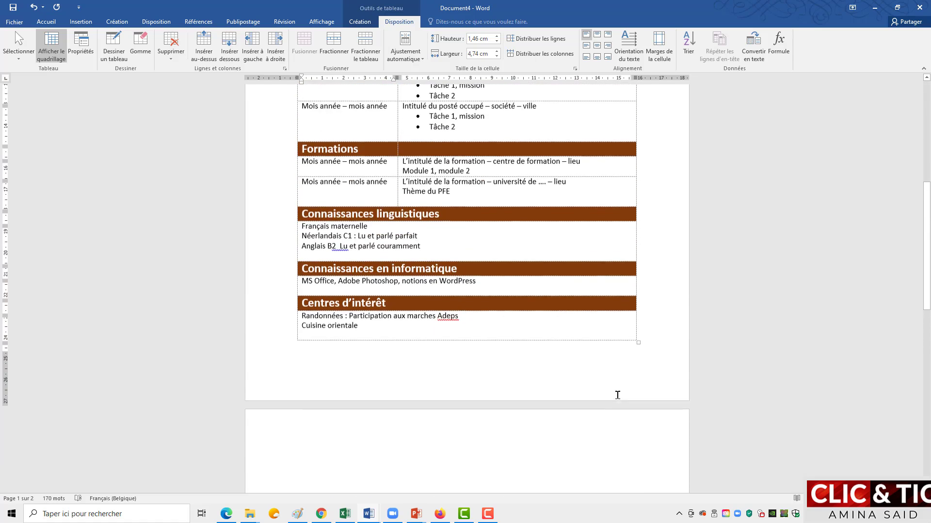
{"action": "scroll", "coordinate": [617, 395], "scroll_direction": "up", "scroll_amount": 5}
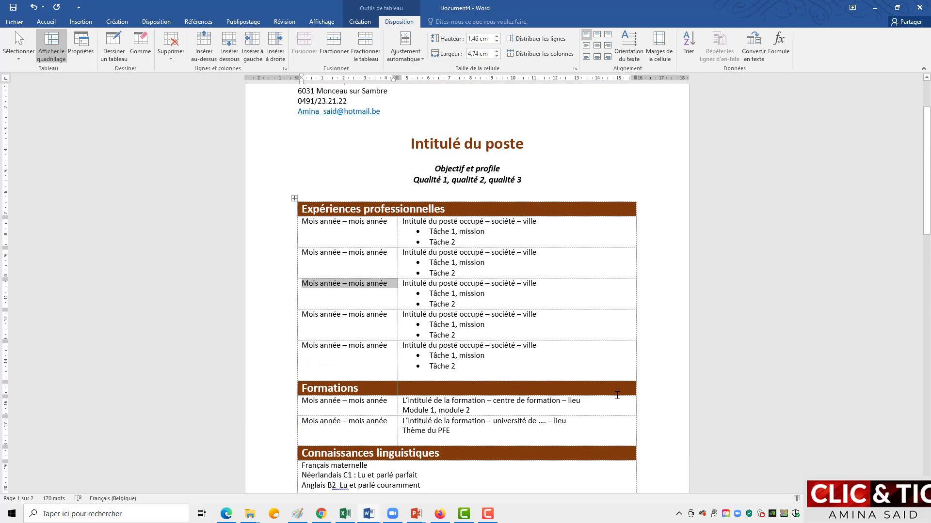
{"action": "scroll", "coordinate": [617, 395], "scroll_direction": "down", "scroll_amount": 6}
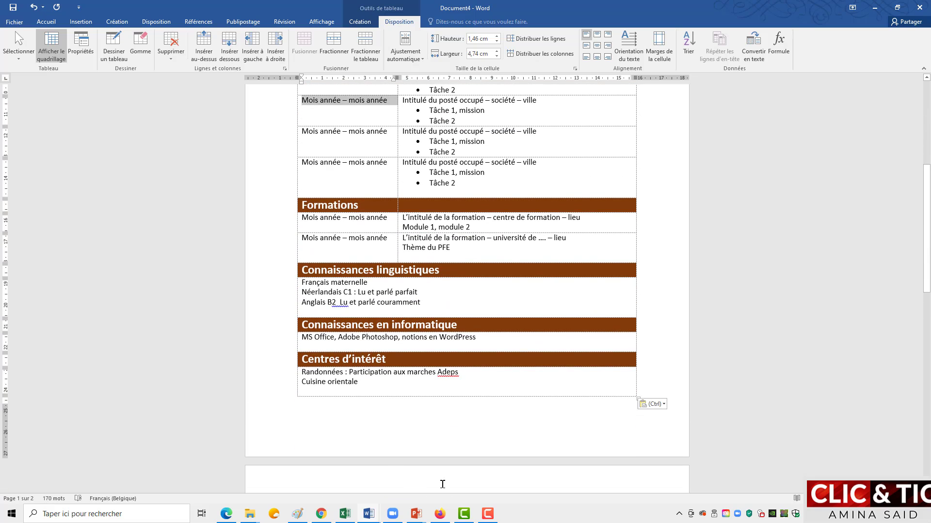
{"action": "scroll", "coordinate": [552, 377], "scroll_direction": "up", "scroll_amount": 8}
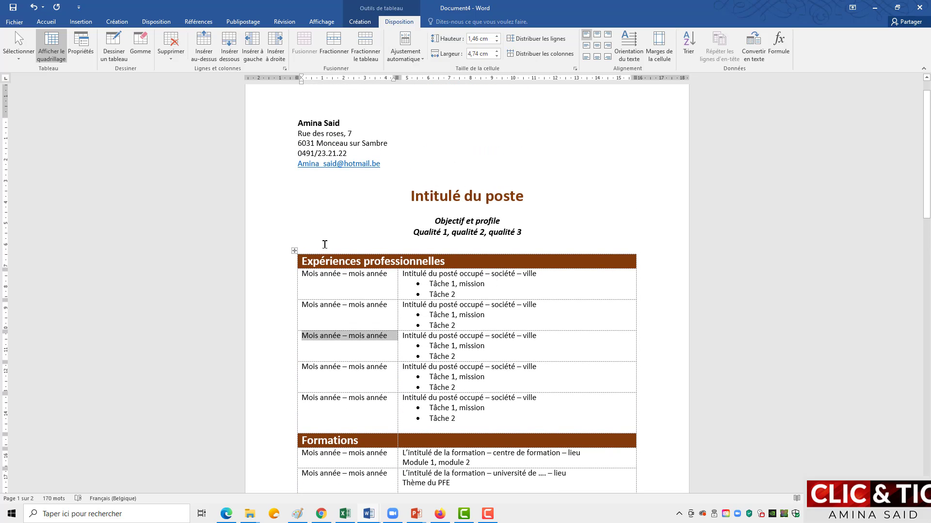
{"action": "left_click", "coordinate": [357, 336]}
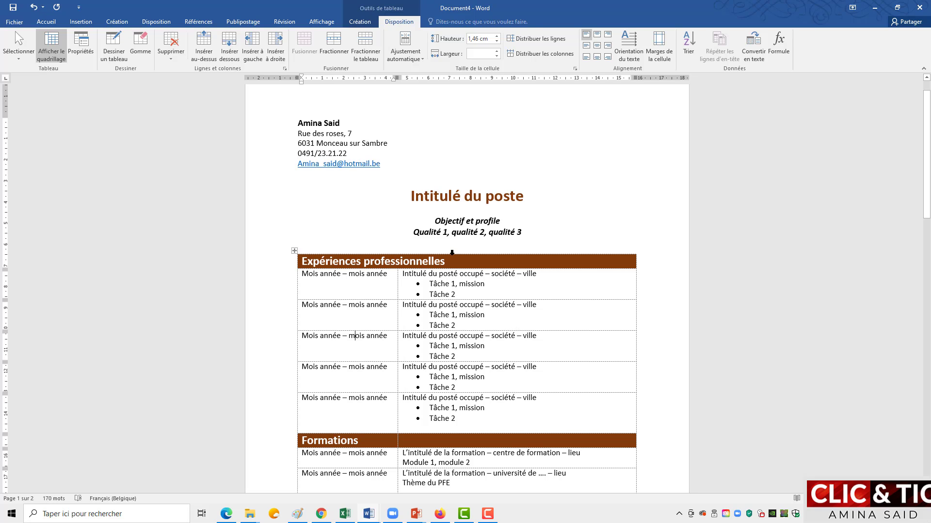
{"action": "left_click", "coordinate": [454, 210]}
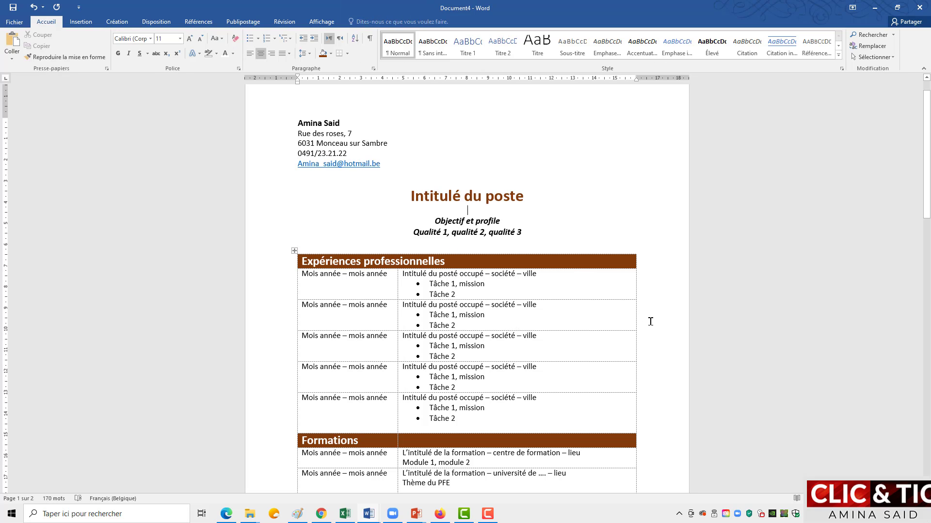
{"action": "scroll", "coordinate": [651, 321], "scroll_direction": "down", "scroll_amount": 6}
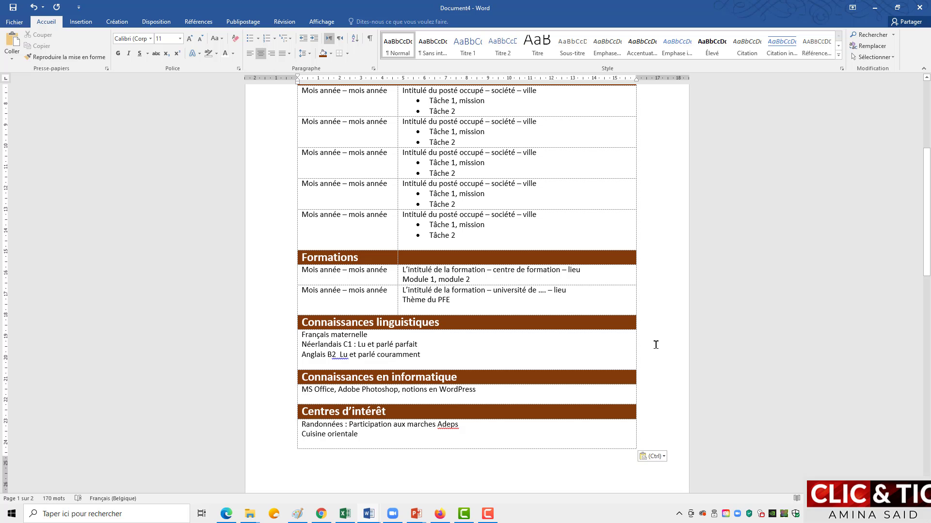
{"action": "scroll", "coordinate": [655, 344], "scroll_direction": "down", "scroll_amount": 3}
{"action": "scroll", "coordinate": [657, 343], "scroll_direction": "up", "scroll_amount": 7}
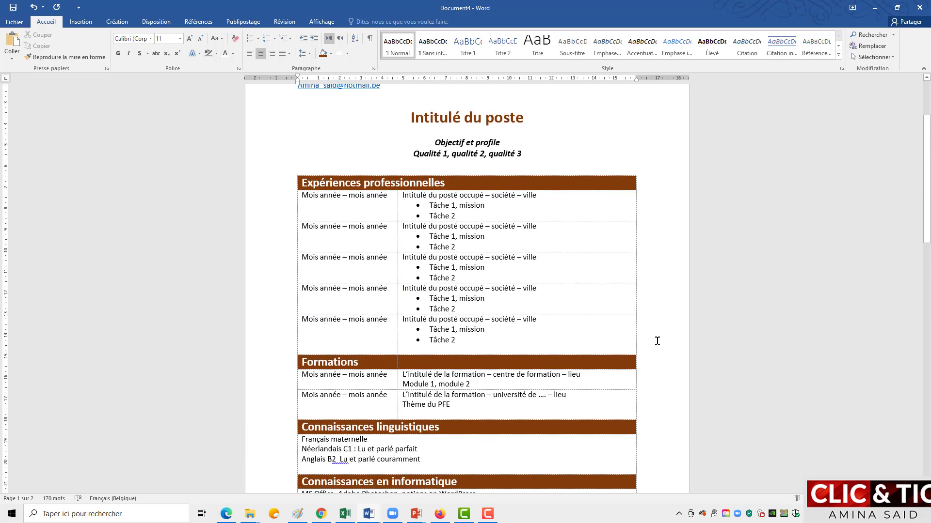
{"action": "scroll", "coordinate": [657, 341], "scroll_direction": "up", "scroll_amount": 4}
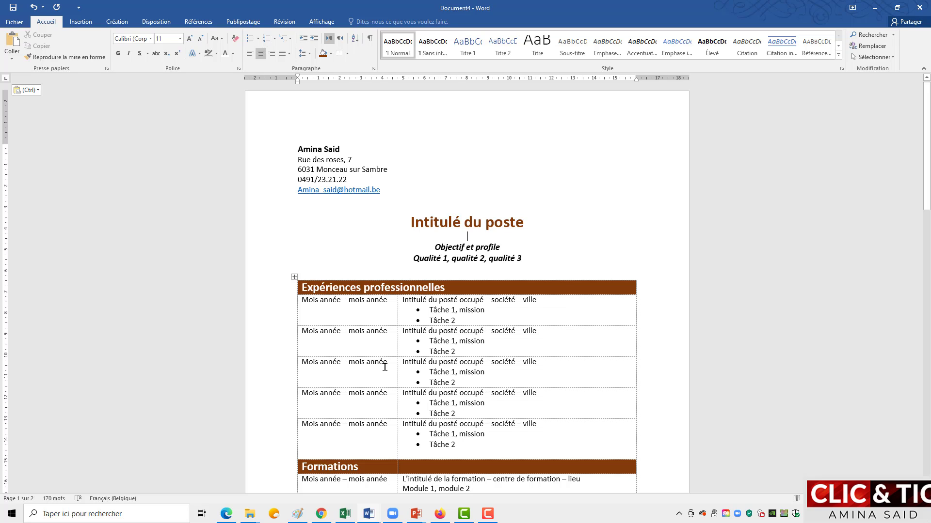
Start saving a copy of the CV on this PC in the Documents subfolder bearing the author's first name.
{"action": "left_click", "coordinate": [14, 22]}
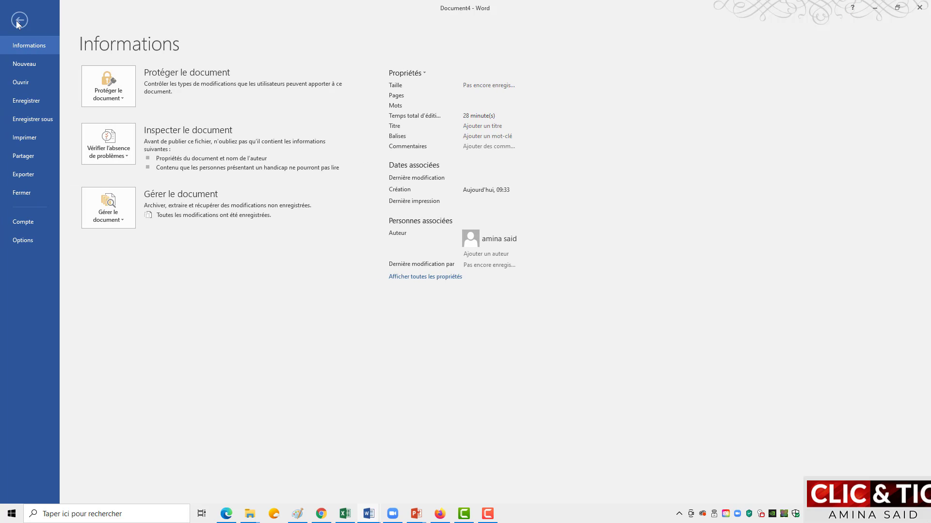
{"action": "left_click", "coordinate": [37, 123]}
{"action": "left_click", "coordinate": [152, 108]}
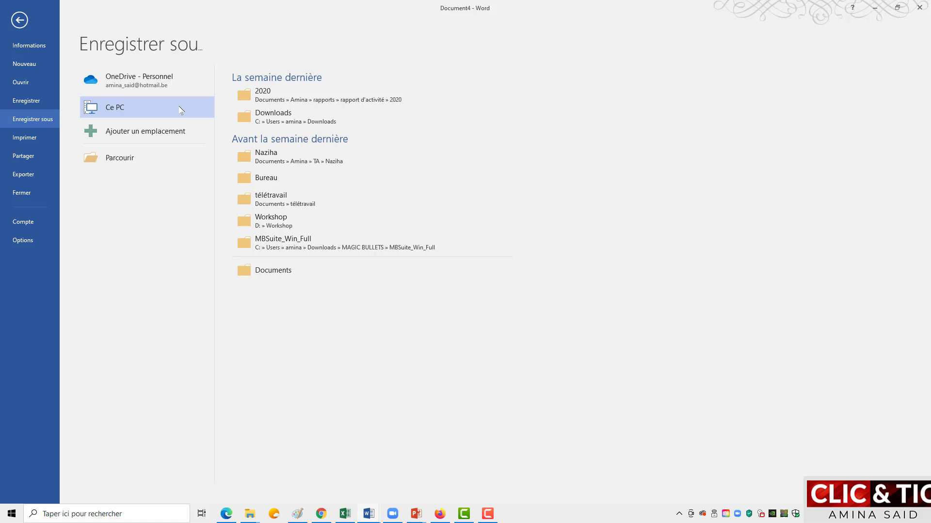
{"action": "double_click", "coordinate": [134, 110]}
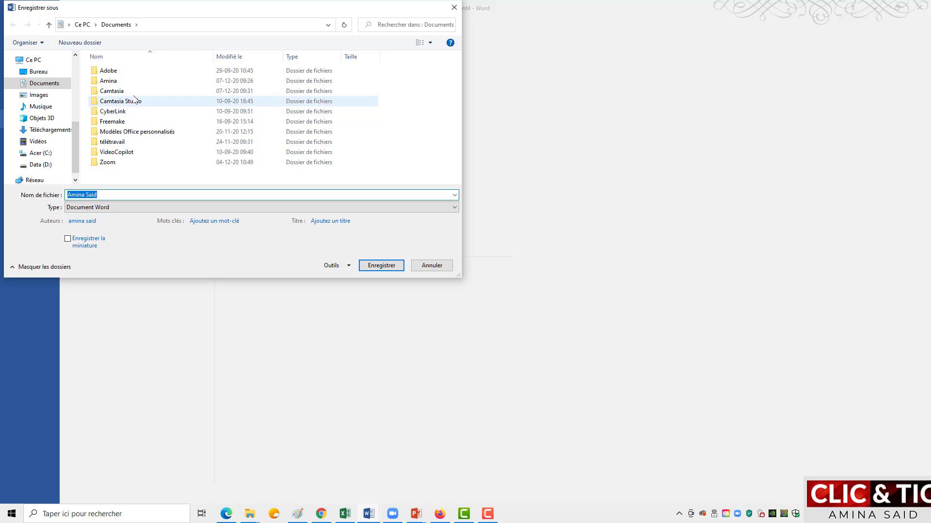
{"action": "double_click", "coordinate": [213, 83]}
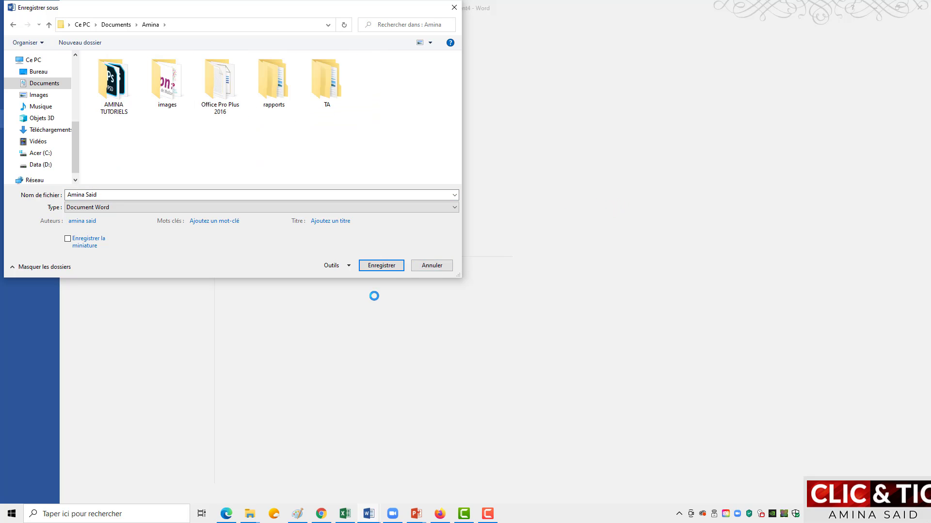
Add "CV" before the person's name in the file name, choose PDF as the file type and save it.
{"action": "left_click_drag", "start_coordinate": [67, 194], "coordinate": [97, 194]}
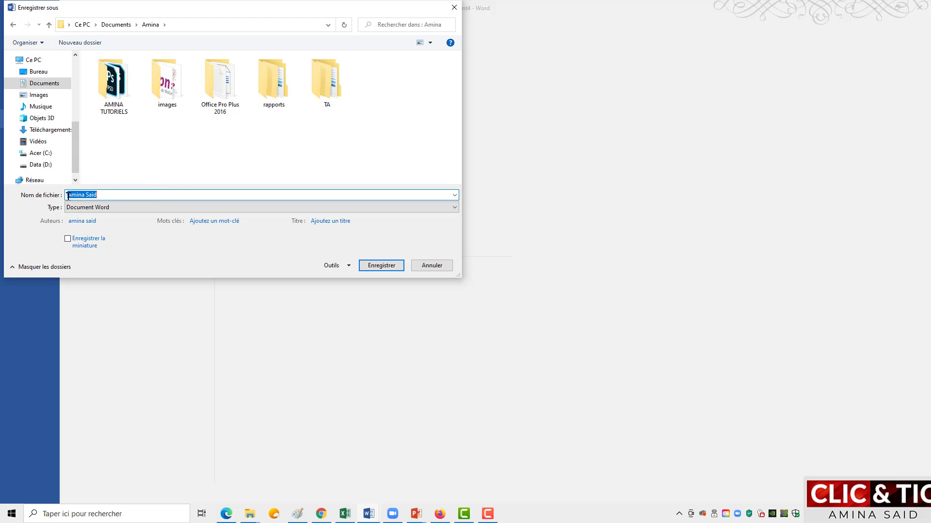
{"action": "left_click", "coordinate": [68, 195]}
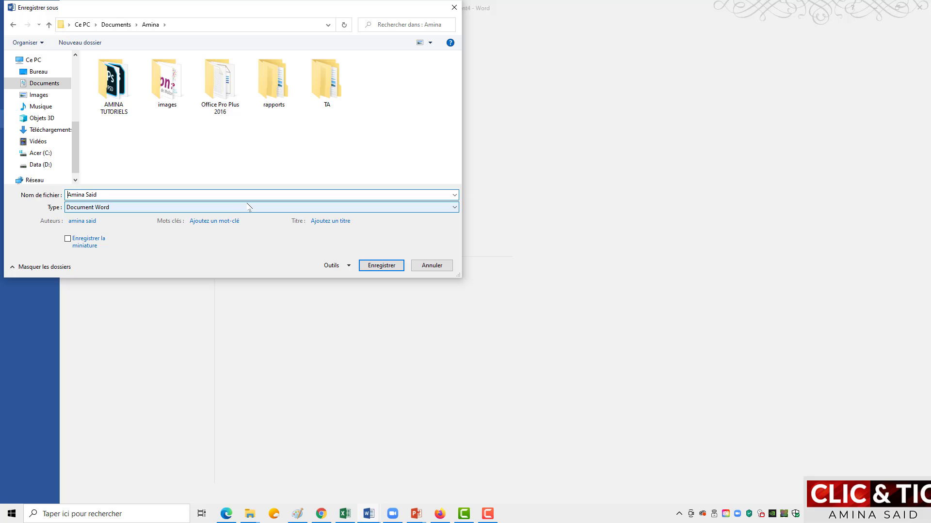
{"action": "type", "text": "CV"}
{"action": "left_click", "coordinate": [400, 209]}
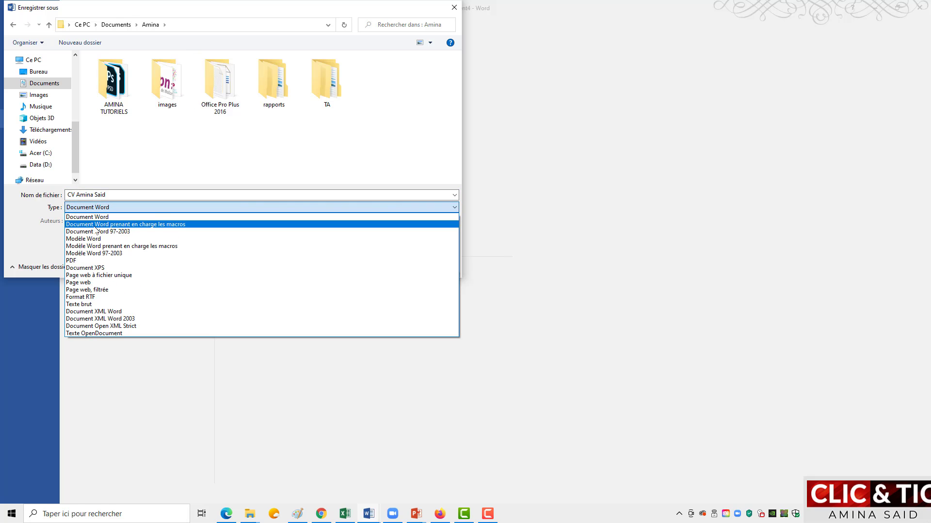
{"action": "left_click", "coordinate": [71, 261]}
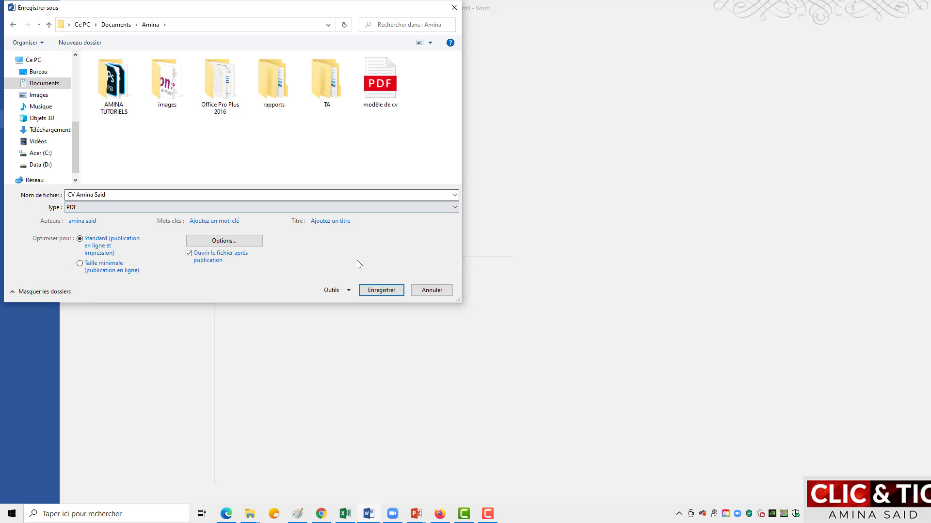
{"action": "left_click", "coordinate": [383, 290]}
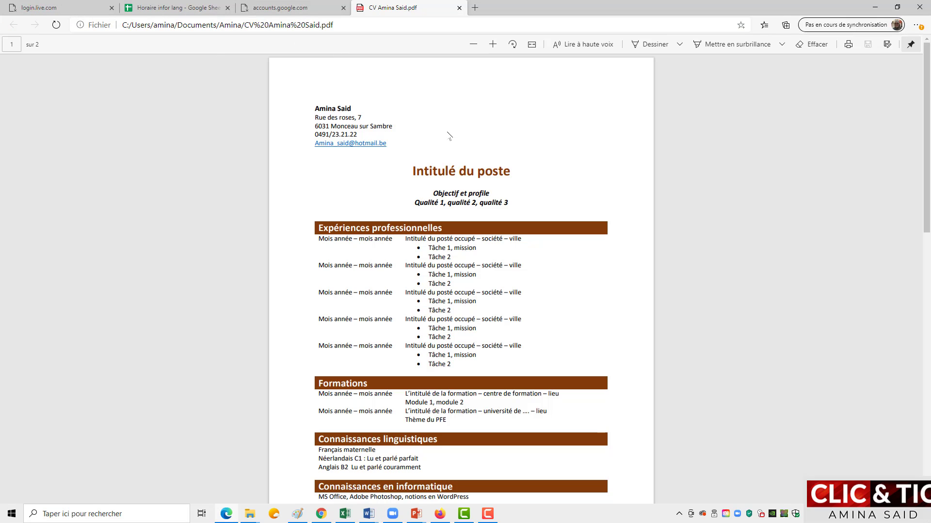
Review the exported PDF from the contact details to the second page, examining the table sections and page layout.
{"action": "scroll", "coordinate": [589, 324], "scroll_direction": "down", "scroll_amount": 4}
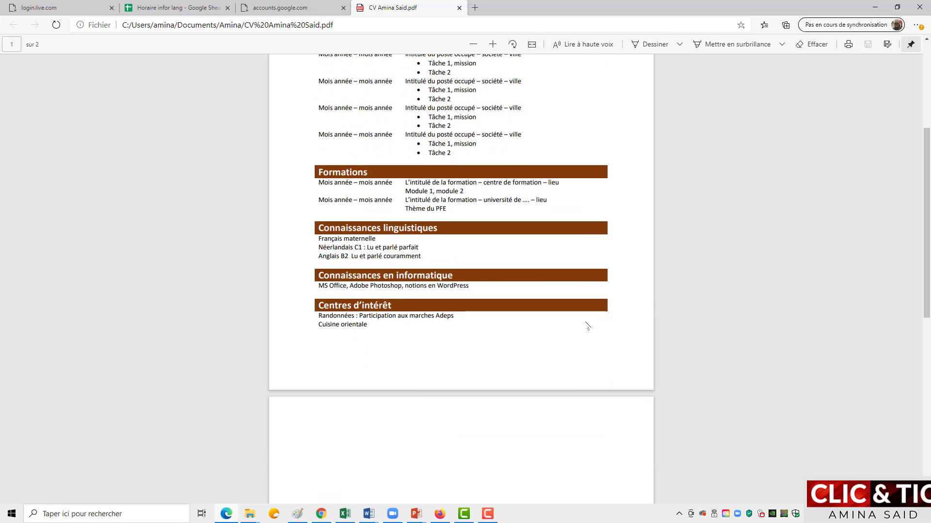
{"action": "scroll", "coordinate": [586, 325], "scroll_direction": "up", "scroll_amount": 4}
{"action": "scroll", "coordinate": [585, 324], "scroll_direction": "down", "scroll_amount": 7}
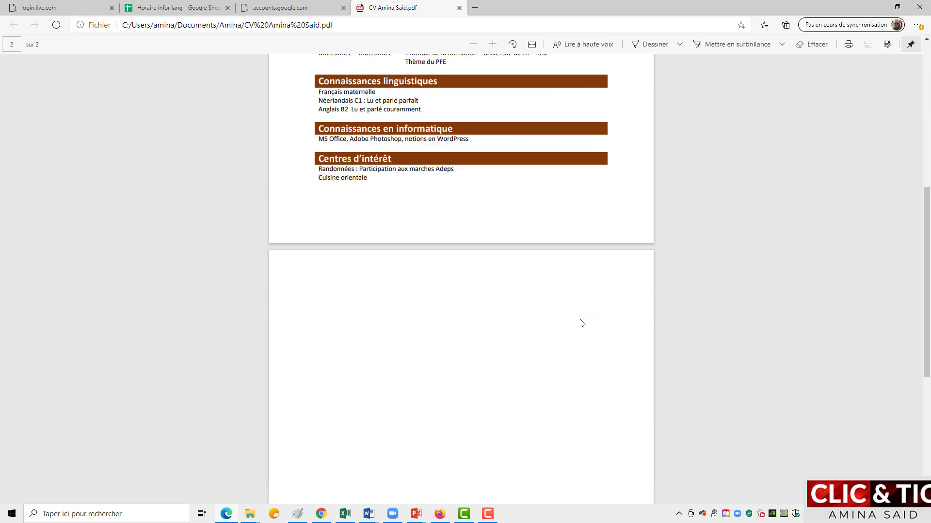
{"action": "scroll", "coordinate": [537, 261], "scroll_direction": "up", "scroll_amount": 7}
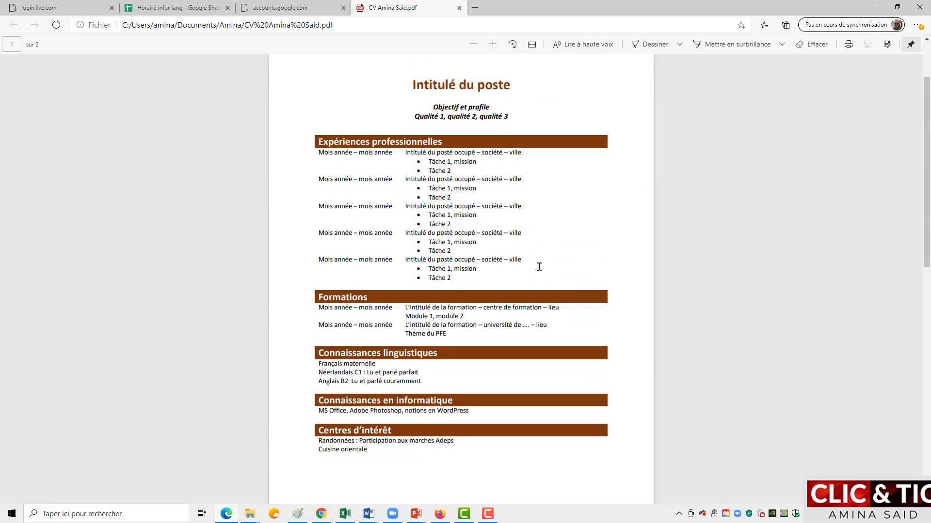